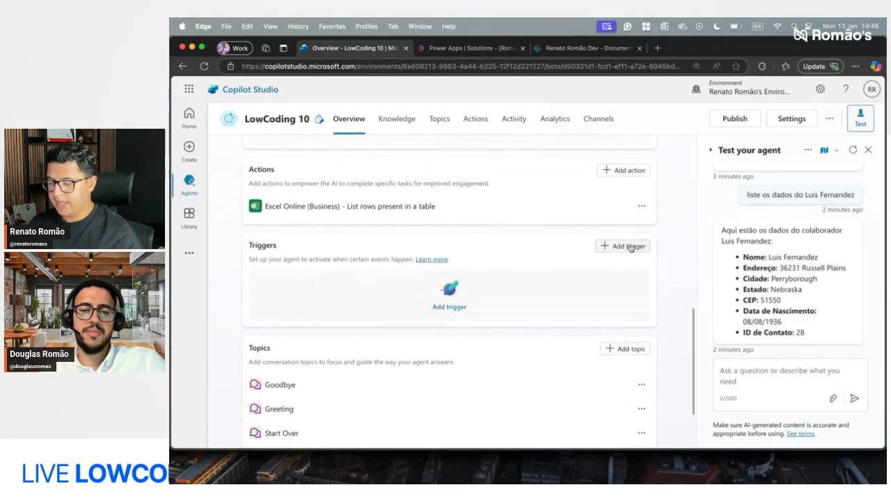
- Start adding a trigger to the LowCoding 10 agent, choosing "When a new email arrives (V3)" from Office 365 Outlook
{"action": "scroll", "coordinate": [487, 337], "scroll_direction": "down", "scroll_amount": 3}
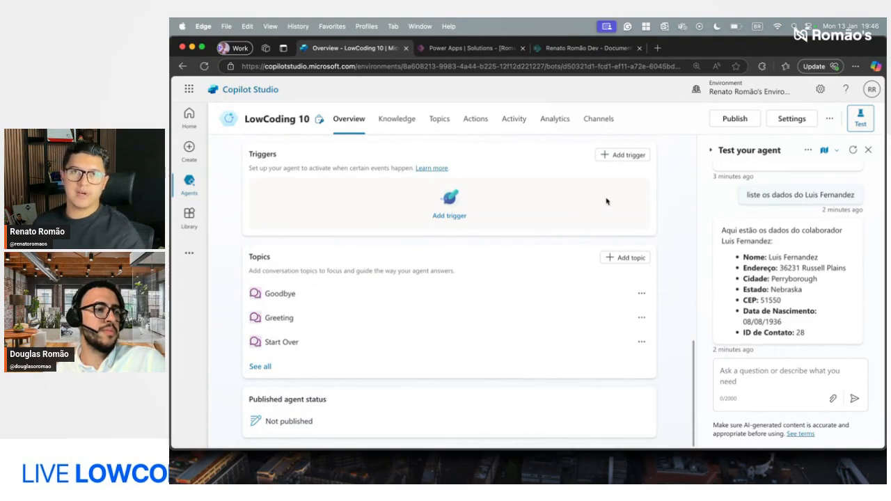
{"action": "left_click", "coordinate": [627, 154]}
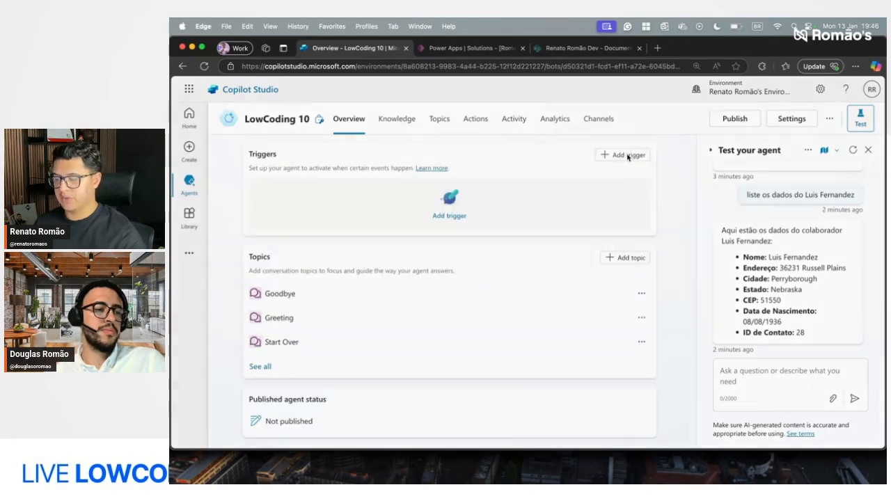
{"action": "scroll", "coordinate": [450, 293], "scroll_direction": "down", "scroll_amount": 1}
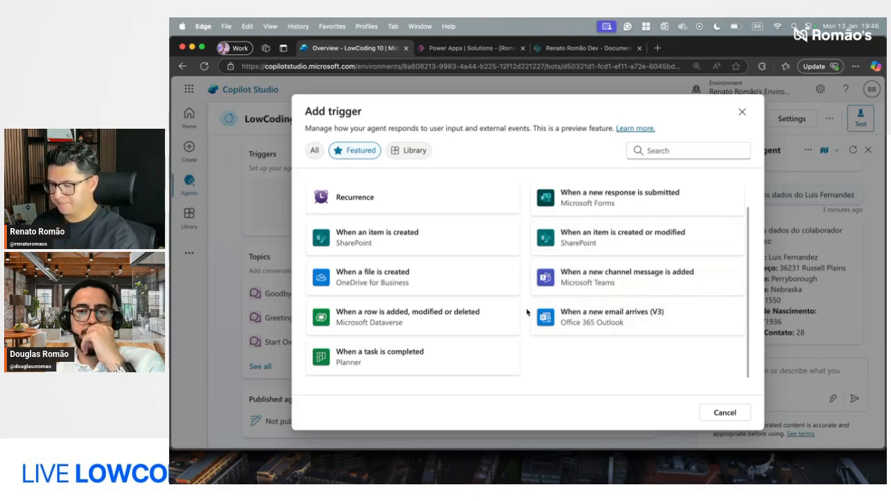
{"action": "left_click", "coordinate": [589, 325]}
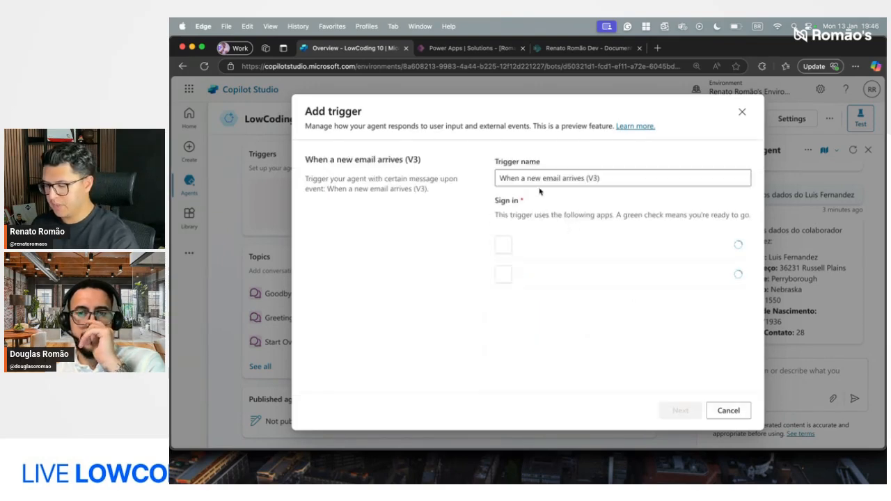
- Name the trigger "Live LowCoding 10 - Quando um email for recebido por um agente" and continue to its parameters
{"action": "triple_click", "coordinate": [546, 177]}
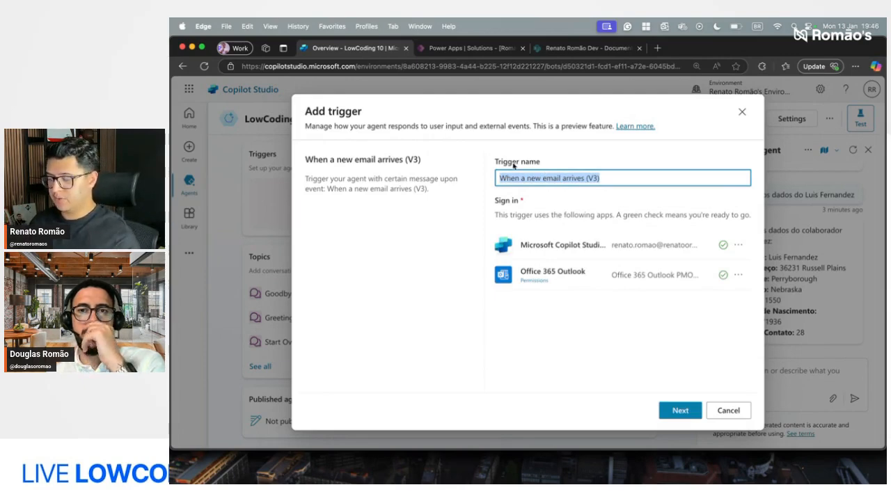
{"action": "type", "text": "Quan"}
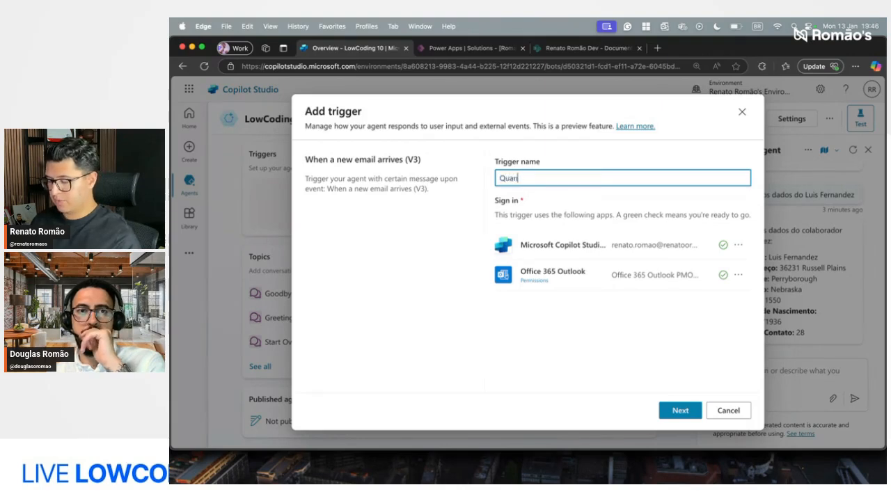
{"action": "type", "text": "do ee "}
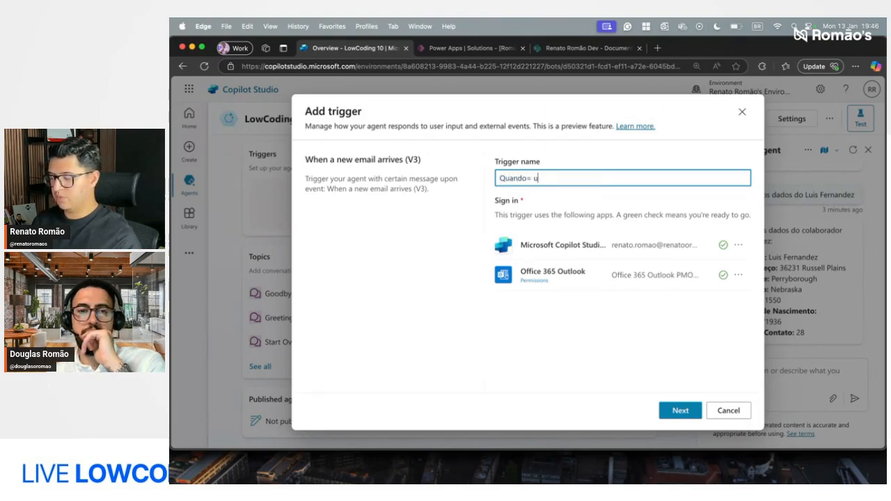
{"action": "type", "text": "m email"}
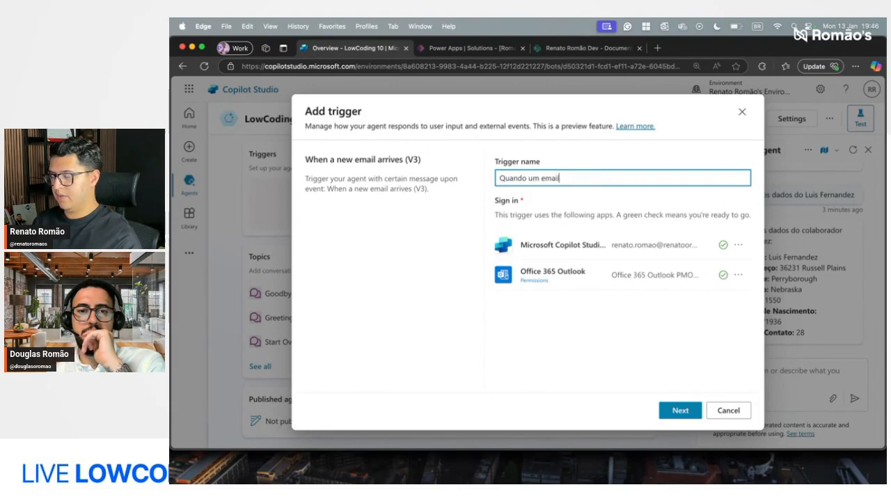
{"action": "type", "text": "Live LowCodi"}
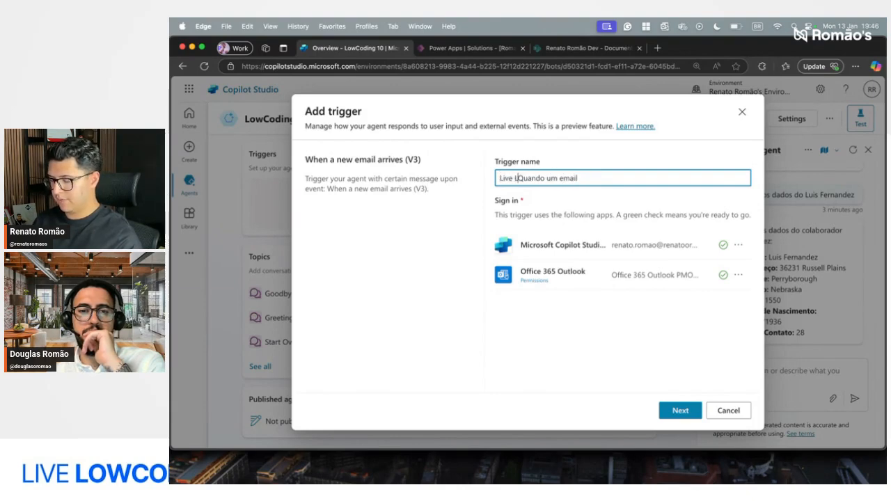
{"action": "type", "text": "ng 10 -"}
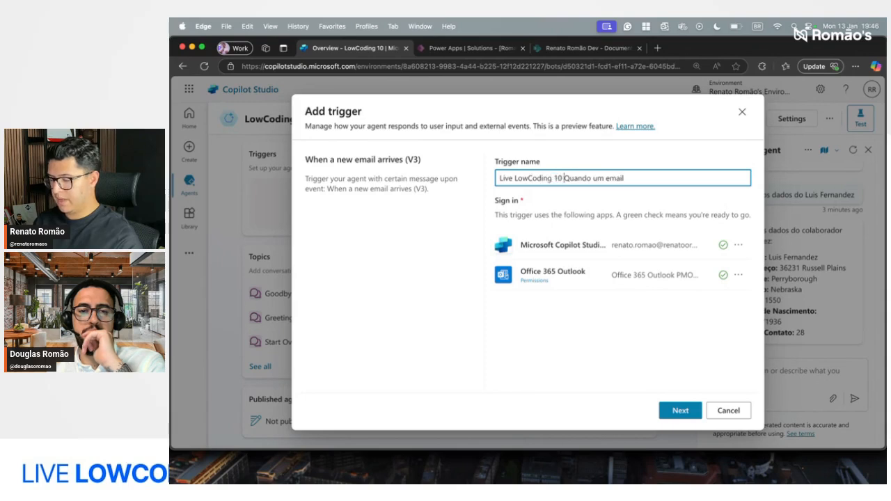
{"action": "left_click", "coordinate": [675, 178]}
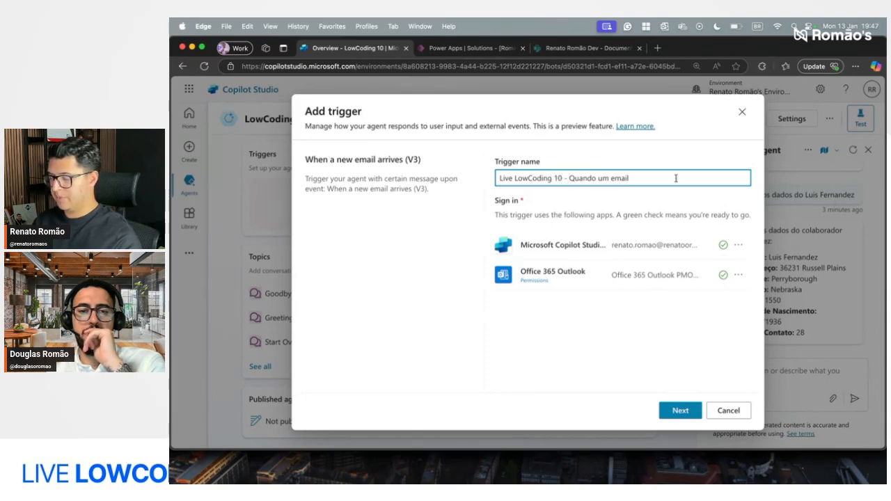
{"action": "type", "text": "for recieb"}
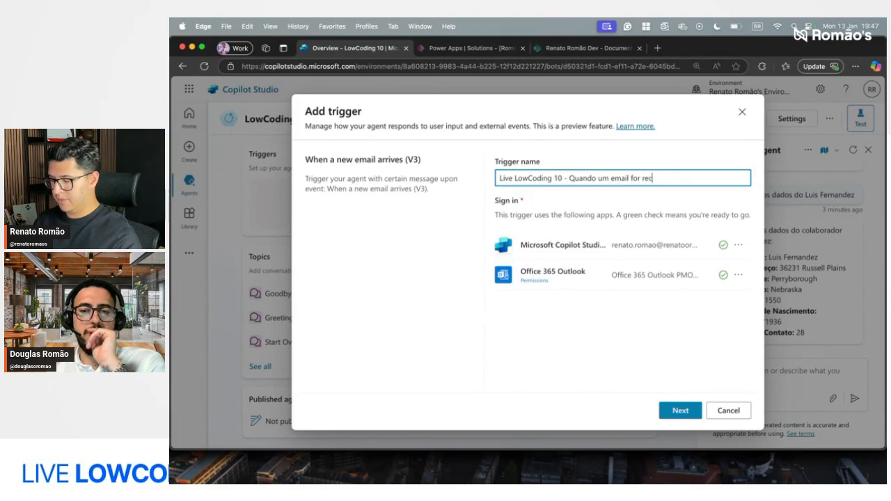
{"action": "key", "text": "BackSpace"}
{"action": "key", "text": "BackSpace"}
{"action": "key", "text": "BackSpace"}
{"action": "type", "text": "ebi"}
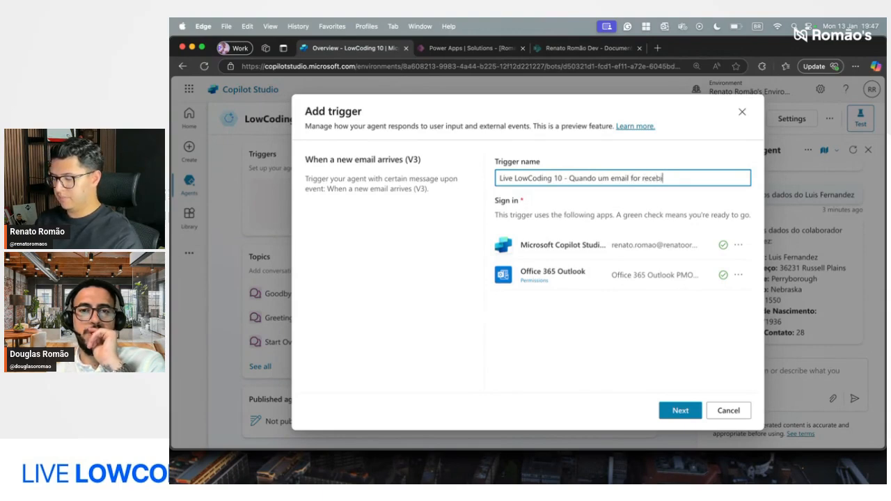
{"action": "type", "text": "do por um agente"}
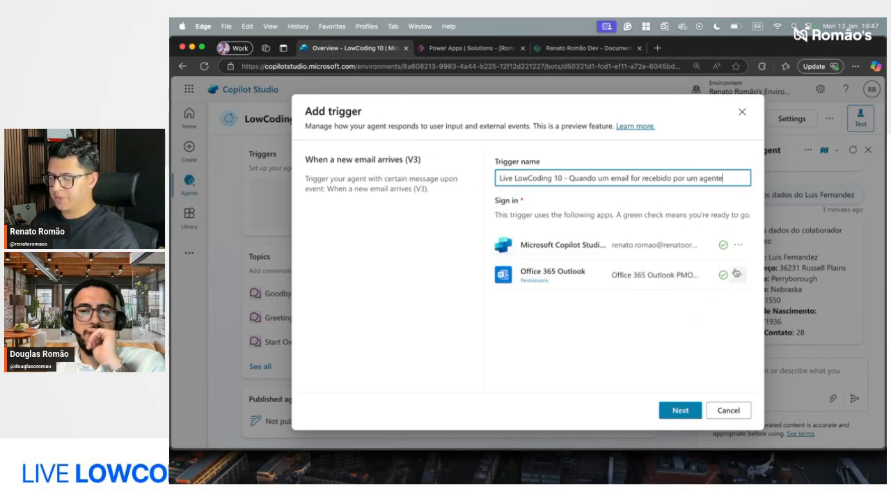
{"action": "left_click", "coordinate": [680, 411]}
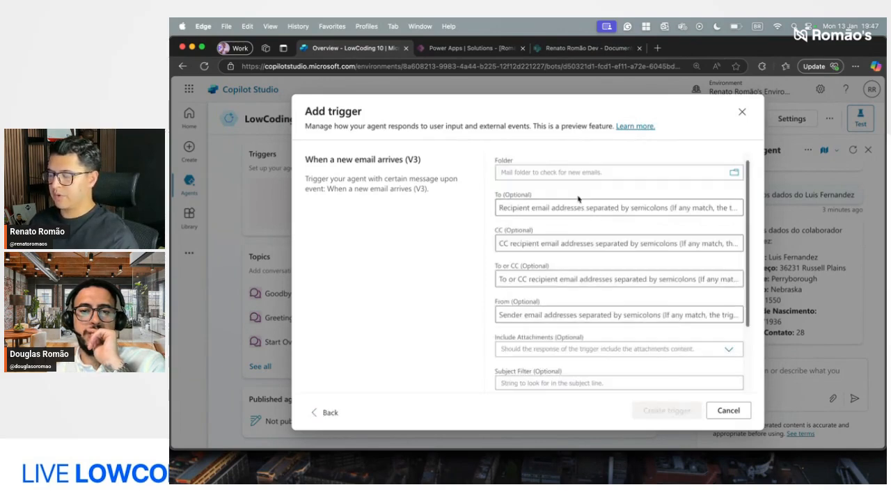
- Examine the email trigger's folder, recipient, sender and attachment parameters
{"action": "left_click", "coordinate": [594, 171]}
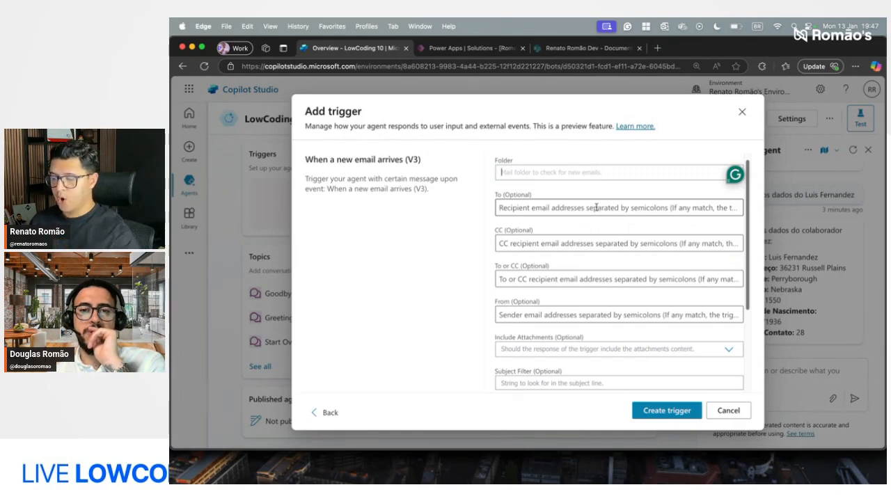
{"action": "left_click", "coordinate": [592, 209]}
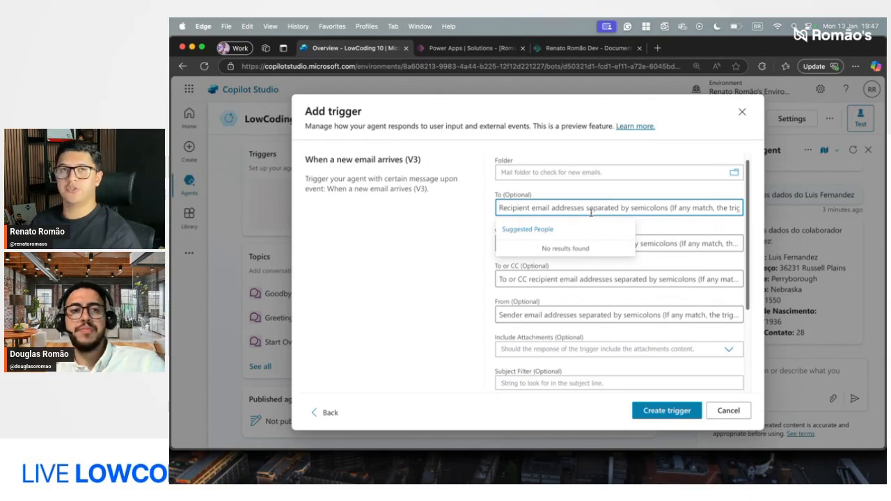
{"action": "left_click", "coordinate": [475, 222]}
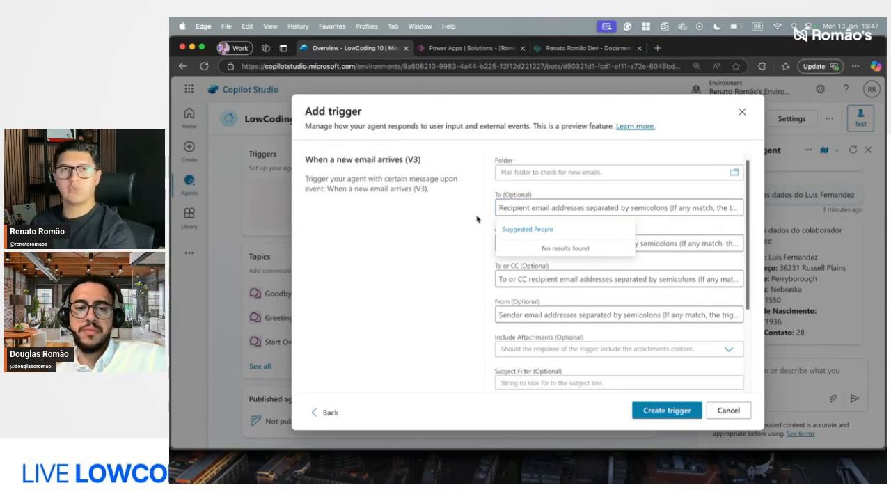
{"action": "scroll", "coordinate": [555, 265], "scroll_direction": "down", "scroll_amount": 1}
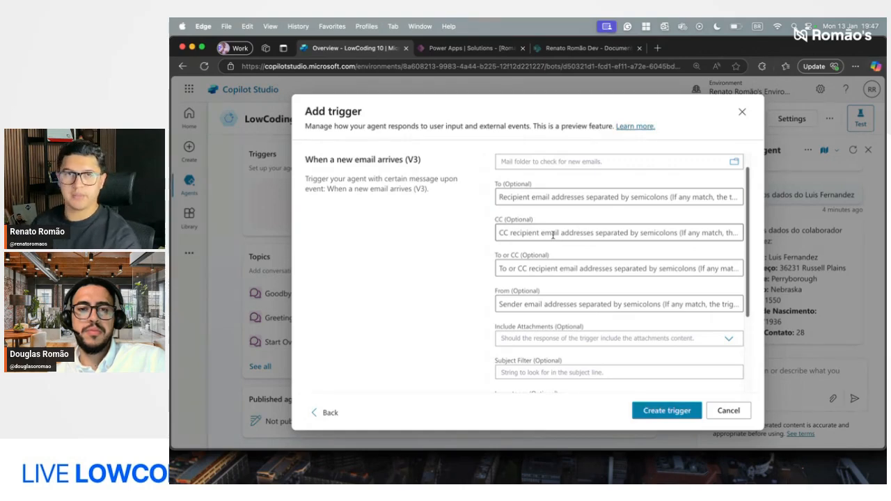
{"action": "scroll", "coordinate": [559, 240], "scroll_direction": "down", "scroll_amount": 4}
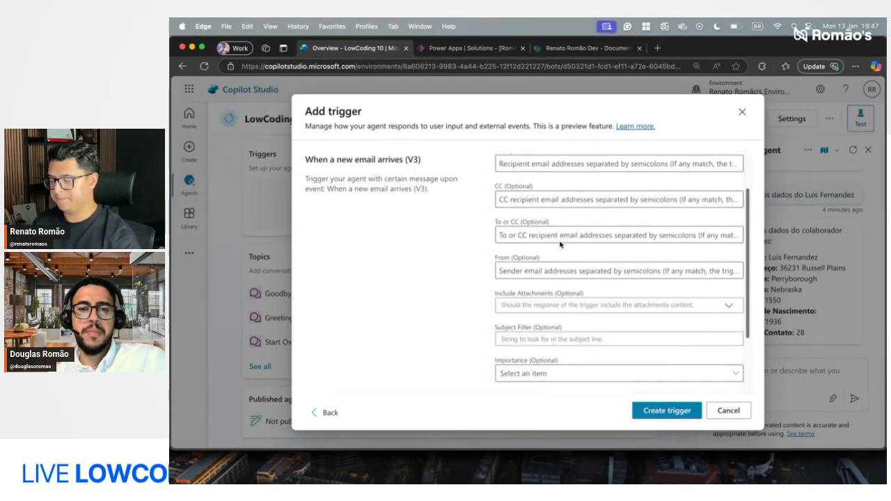
{"action": "scroll", "coordinate": [560, 245], "scroll_direction": "down", "scroll_amount": 1}
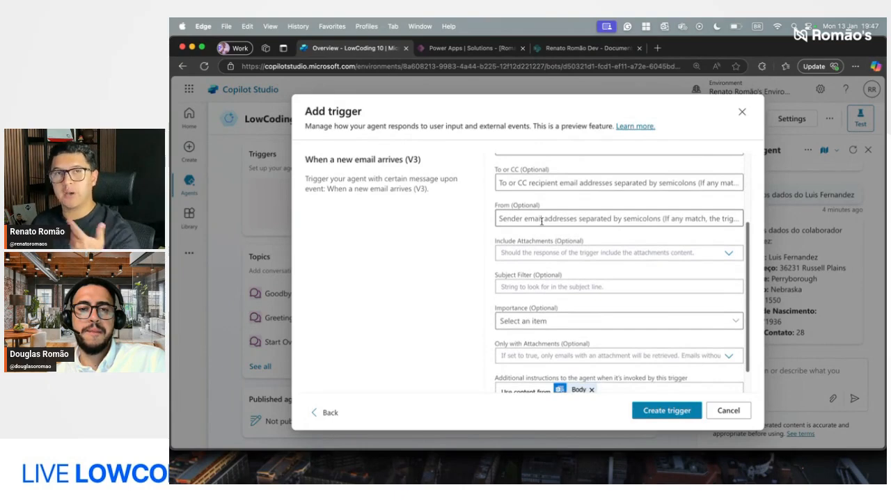
{"action": "scroll", "coordinate": [550, 223], "scroll_direction": "down", "scroll_amount": 2}
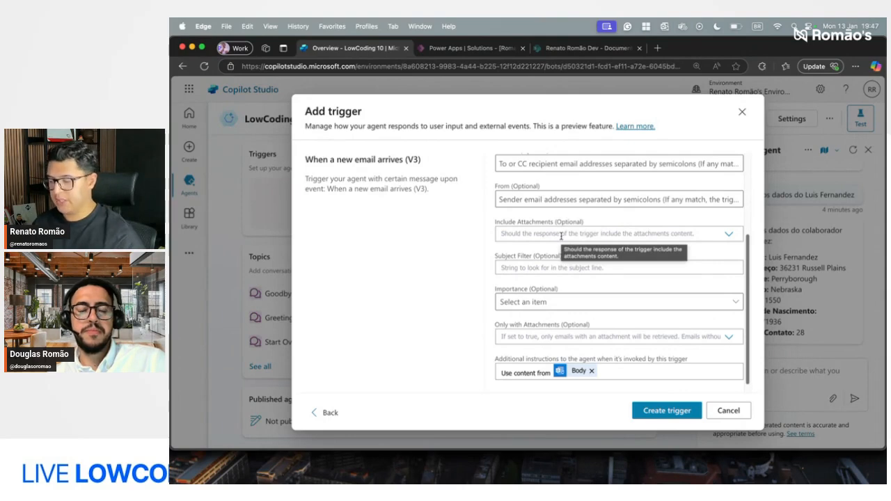
- Set the email trigger's subject filter to "Live LowCoding"
{"action": "scroll", "coordinate": [561, 236], "scroll_direction": "down", "scroll_amount": 1}
{"action": "left_click", "coordinate": [540, 259]}
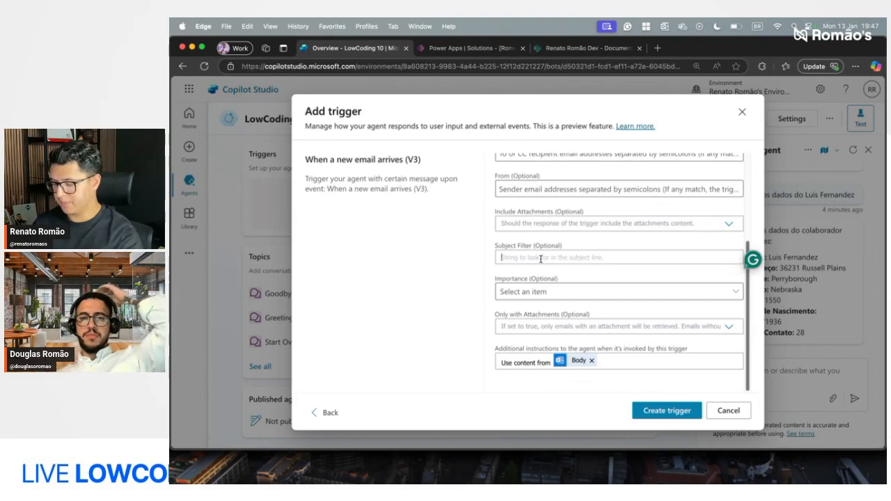
{"action": "type", "text": "Live "}
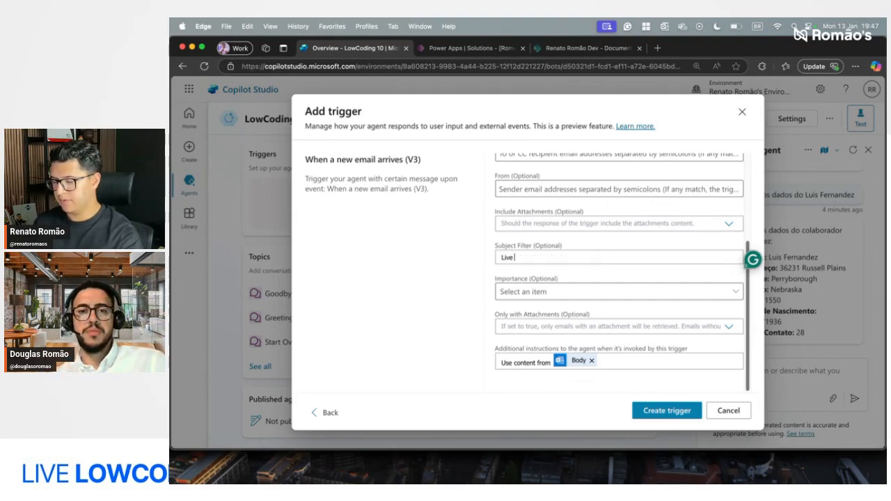
{"action": "type", "text": "LowCoding"}
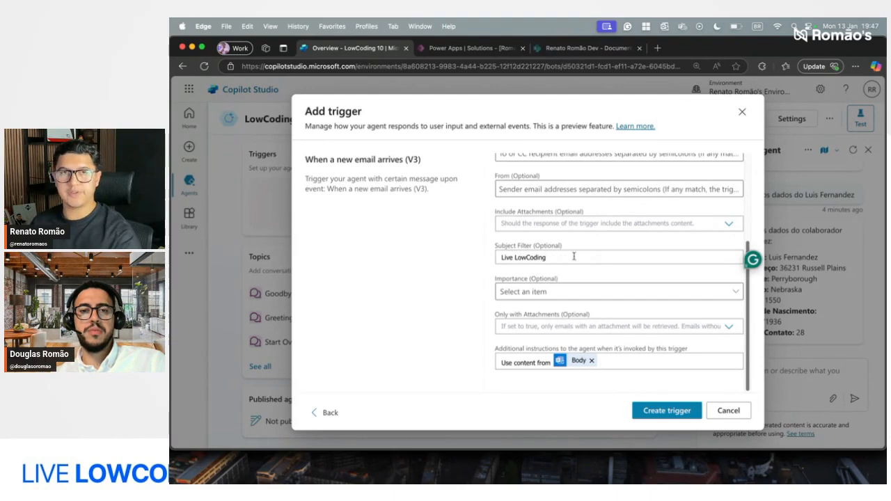
- Check the trigger's importance setting and the additional instructions passed to the agent
{"action": "left_click", "coordinate": [571, 298]}
{"action": "left_click", "coordinate": [523, 291]}
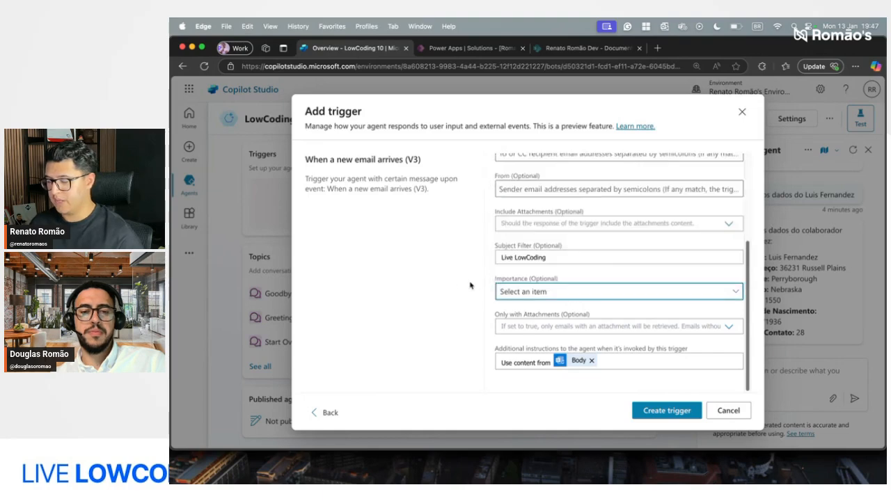
{"action": "left_click", "coordinate": [521, 288]}
{"action": "left_click", "coordinate": [524, 291]}
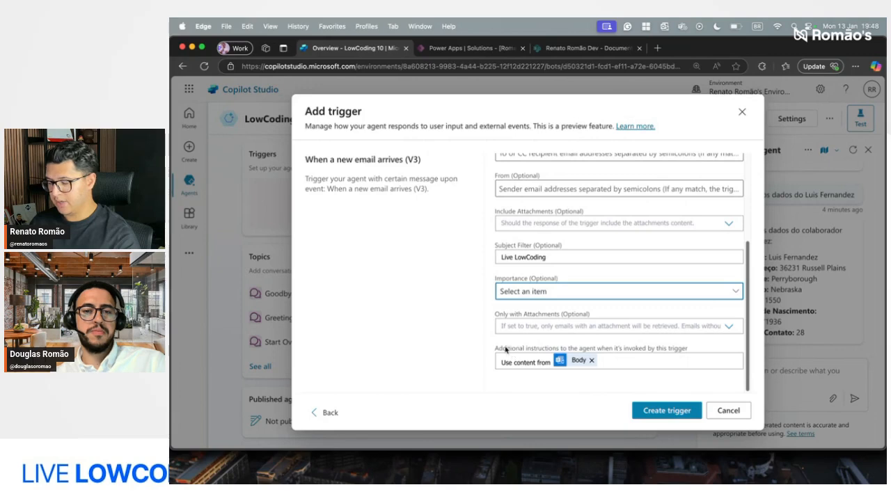
{"action": "left_click_drag", "start_coordinate": [502, 348], "coordinate": [643, 353]}
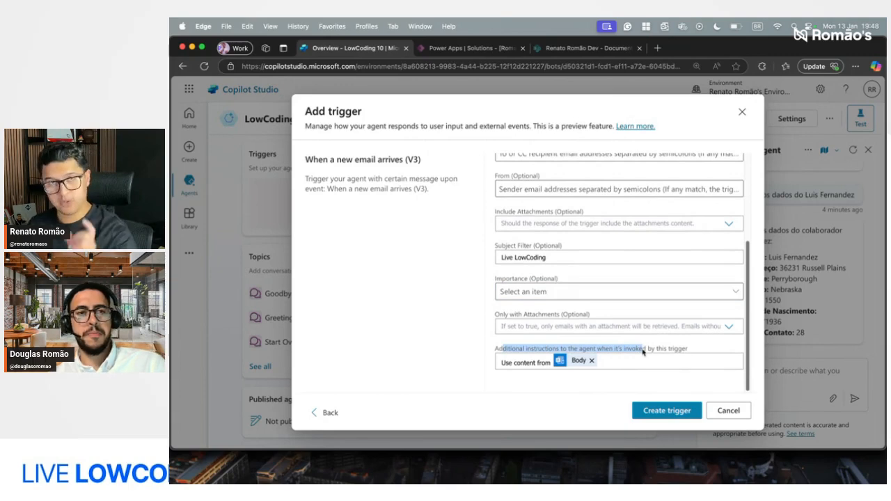
{"action": "double_click", "coordinate": [503, 363]}
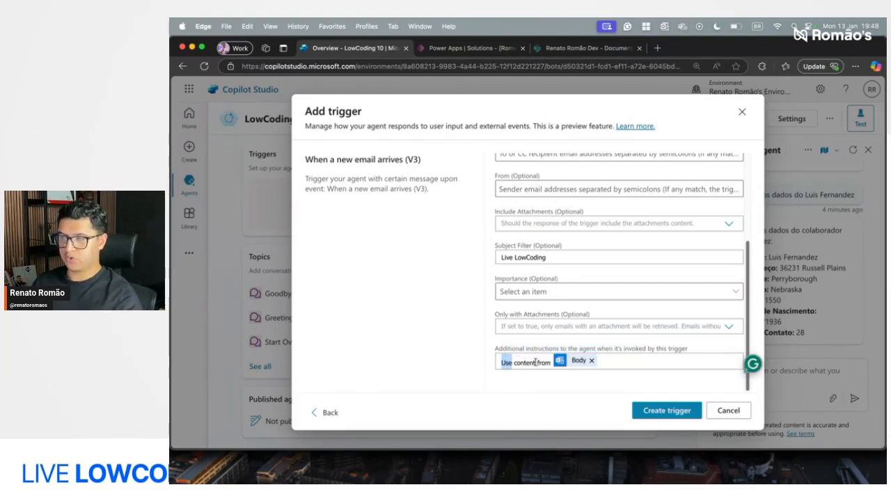
{"action": "left_click", "coordinate": [610, 362]}
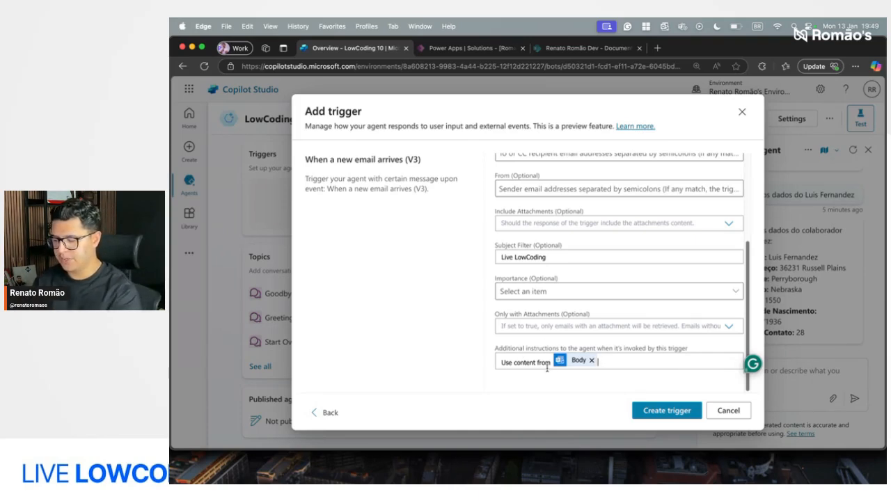
- Create the email trigger and return to the agent overview
{"action": "left_click", "coordinate": [669, 411]}
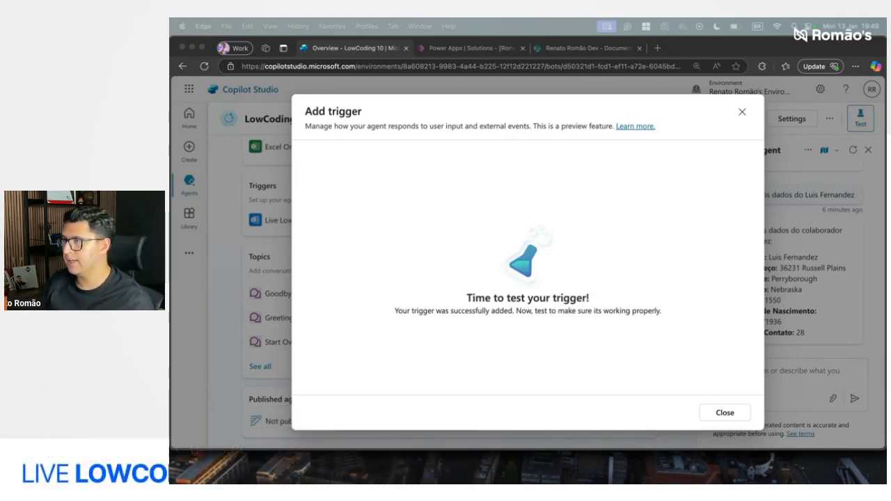
{"action": "left_click", "coordinate": [727, 416]}
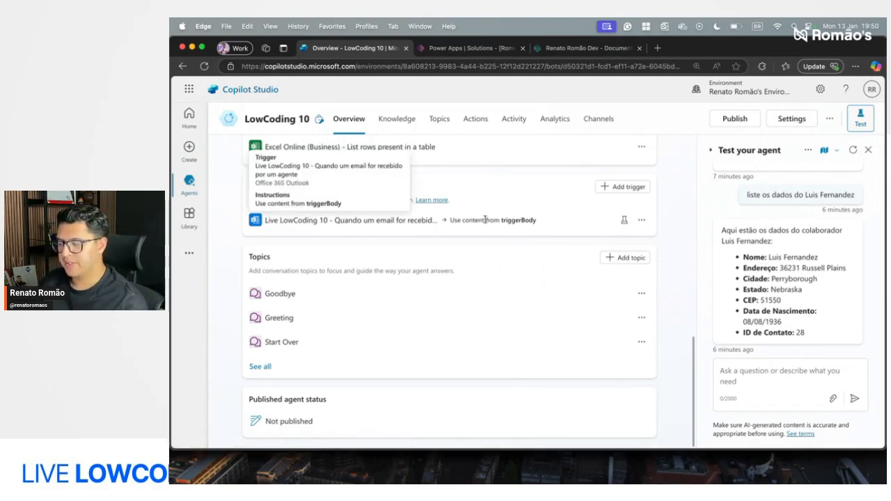
{"action": "scroll", "coordinate": [609, 231], "scroll_direction": "up", "scroll_amount": 3}
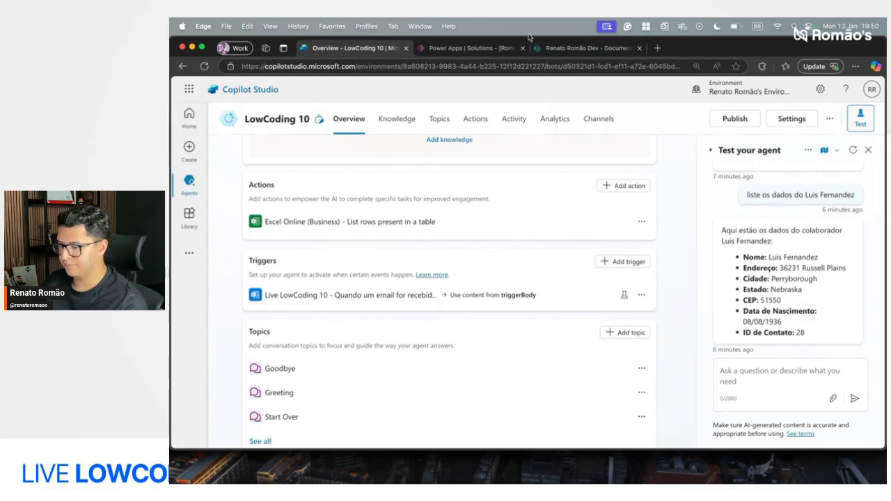
- Open Outlook on the web at outlook.office365.com in a new browser tab
{"action": "left_click", "coordinate": [659, 48]}
{"action": "type", "text": "out"}
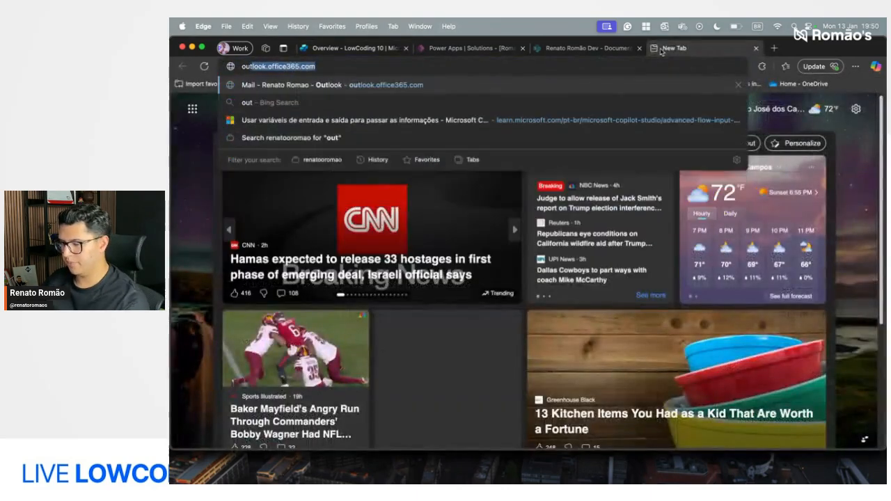
{"action": "key", "text": "Return"}
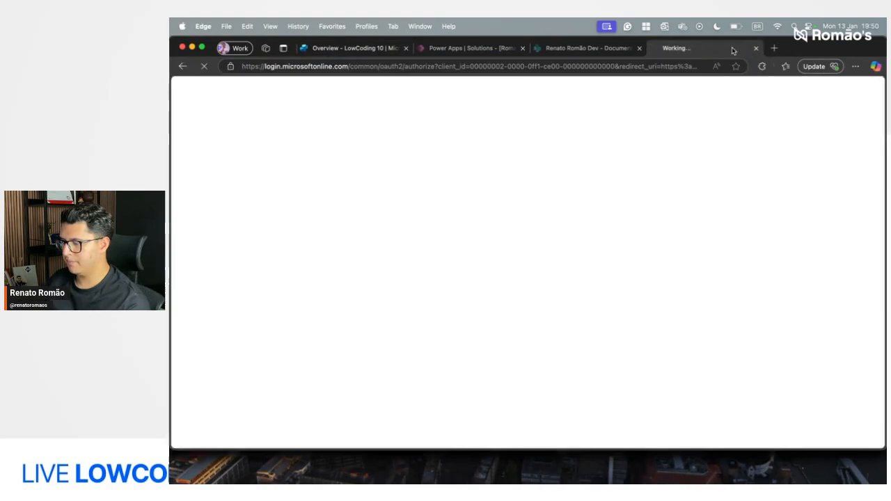
- Move Outlook into its own browser window and set the new email's subject to "Live LowCoding - Exemplo de agente autonomo"
{"action": "left_click_drag", "start_coordinate": [732, 51], "coordinate": [721, 20]}
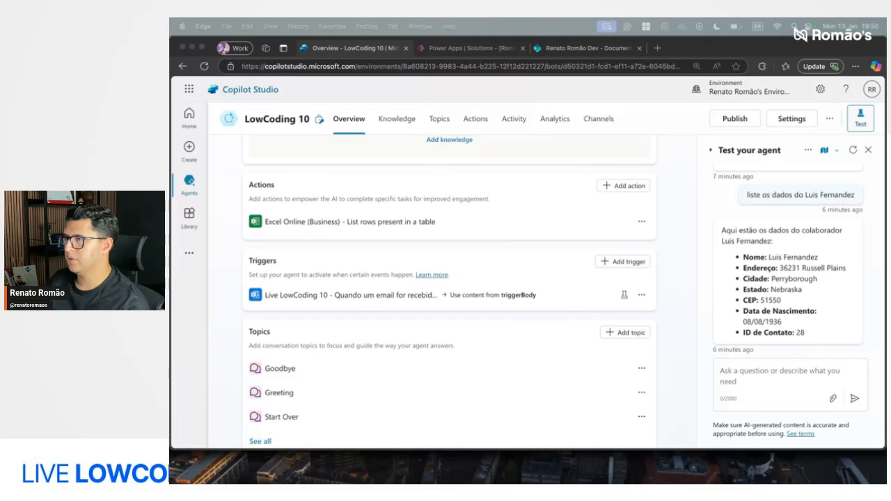
{"action": "left_click_drag", "start_coordinate": [655, 18], "coordinate": [694, 53]}
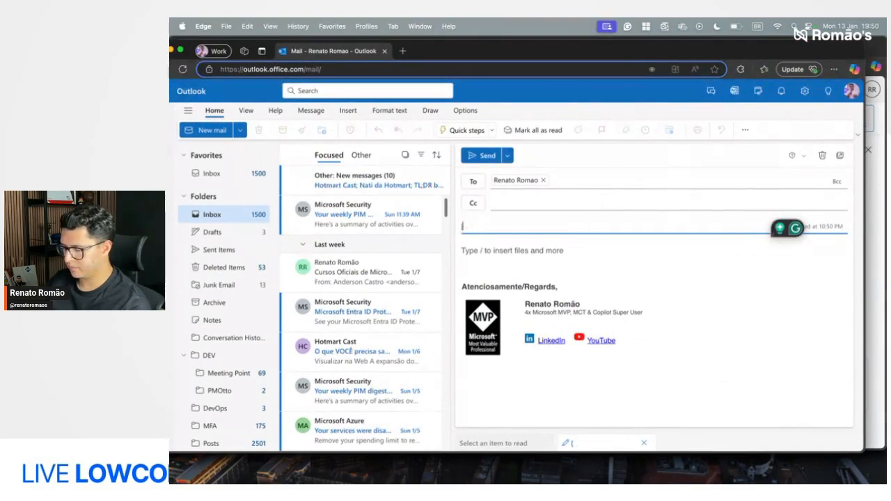
{"action": "type", "text": "[Live"}
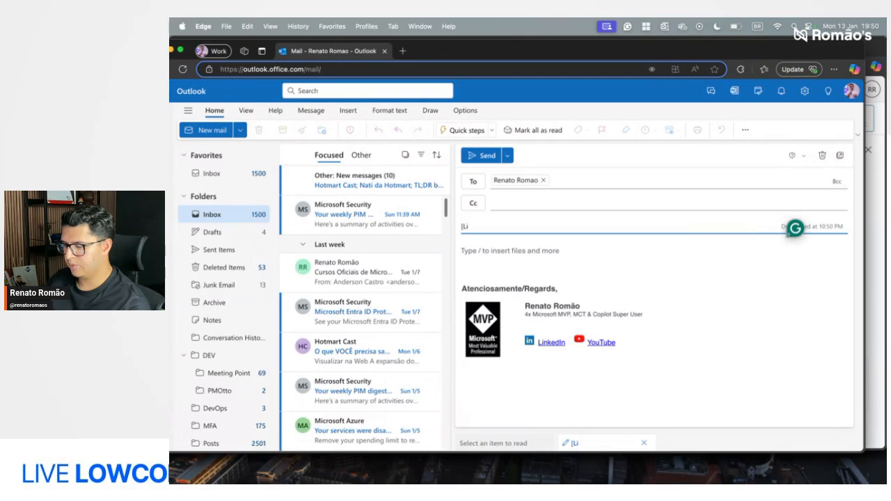
{"action": "key", "text": "BackSpace"}
{"action": "key", "text": "BackSpace"}
{"action": "key", "text": "BackSpace"}
{"action": "type", "text": "Live Lowcodin"}
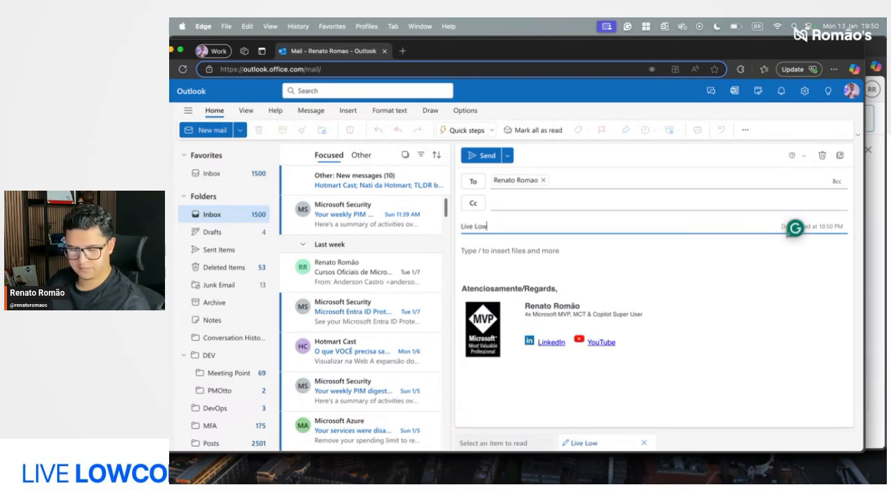
{"action": "key", "text": "BackSpace"}
{"action": "key", "text": "BackSpace"}
{"action": "key", "text": "BackSpace"}
{"action": "key", "text": "BackSpace"}
{"action": "key", "text": "BackSpace"}
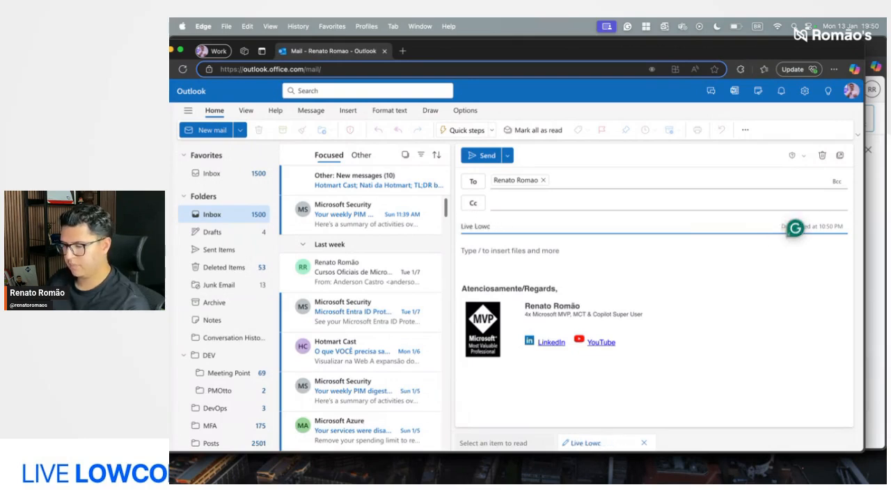
{"action": "type", "text": "Coding -"}
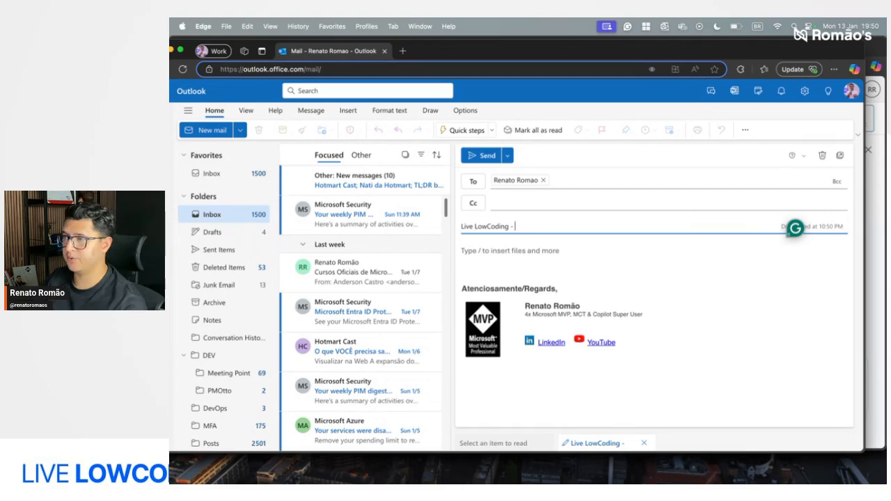
{"action": "type", "text": "E"}
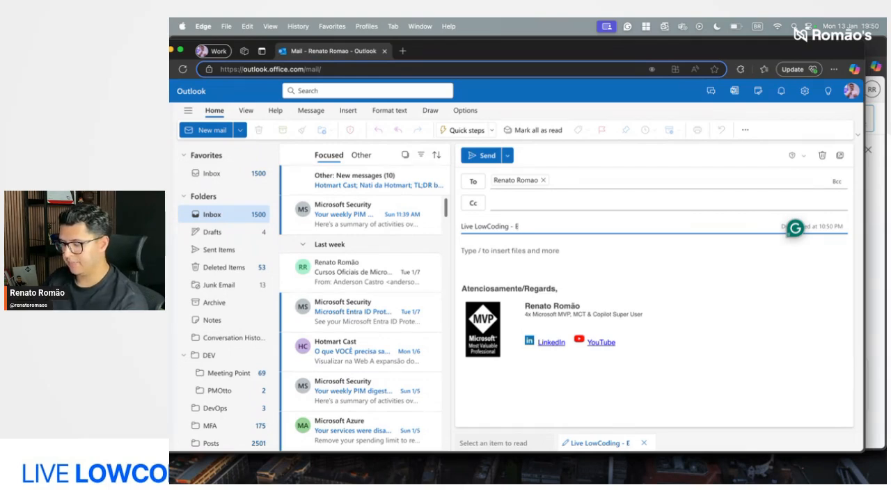
{"action": "type", "text": "xemplo de agente autom"}
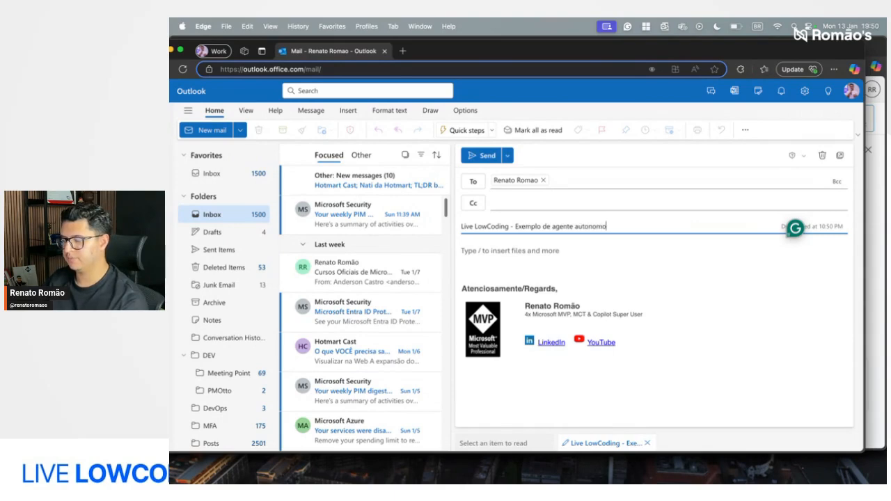
- Write "Gostaria de listar os dados do colaborador" in the email body above the signature
{"action": "left_click", "coordinate": [548, 251]}
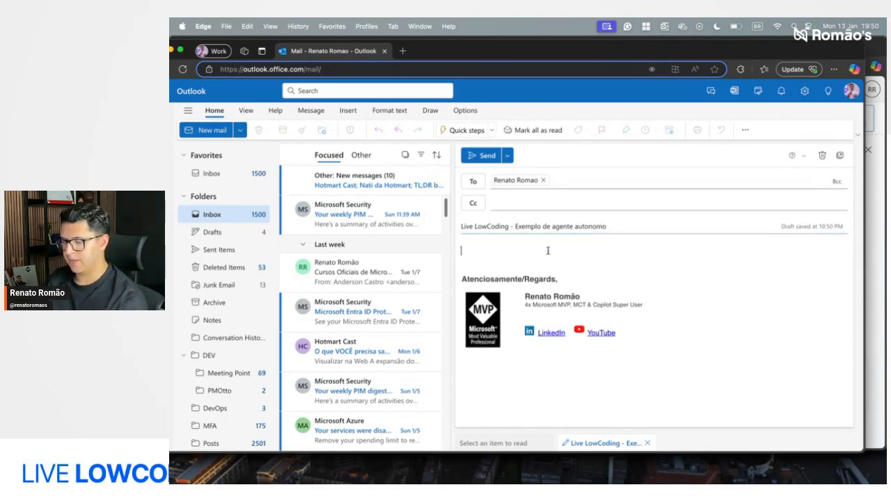
{"action": "type", "text": "Gostaria de receber"}
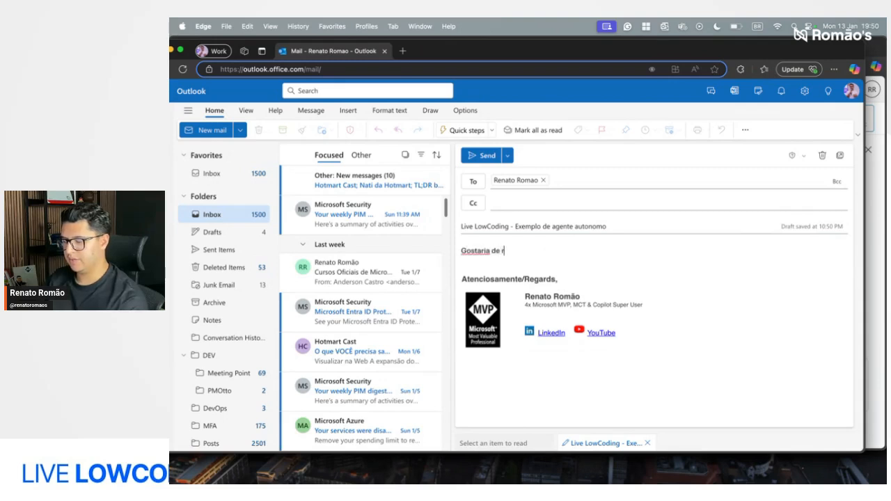
{"action": "key", "text": "BackSpace"}
{"action": "key", "text": "BackSpace"}
{"action": "key", "text": "BackSpace"}
{"action": "key", "text": "BackSpace"}
{"action": "key", "text": "BackSpace"}
{"action": "key", "text": "BackSpace"}
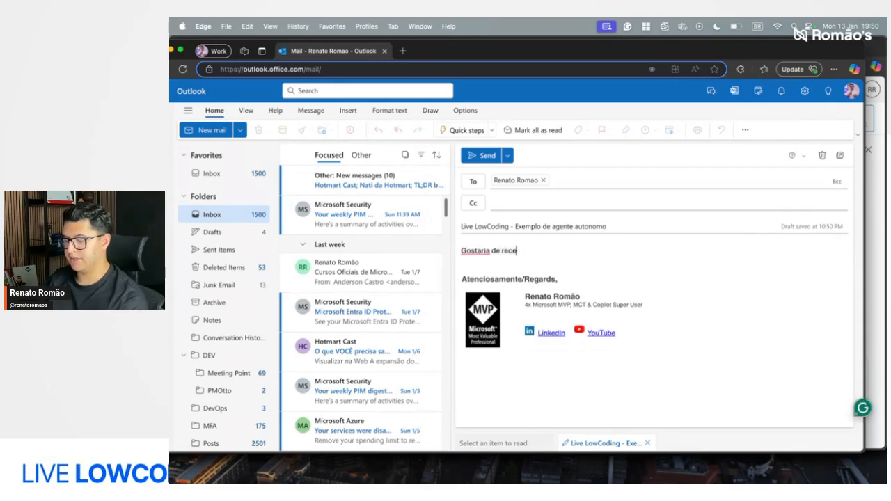
{"action": "type", "text": "listar os"}
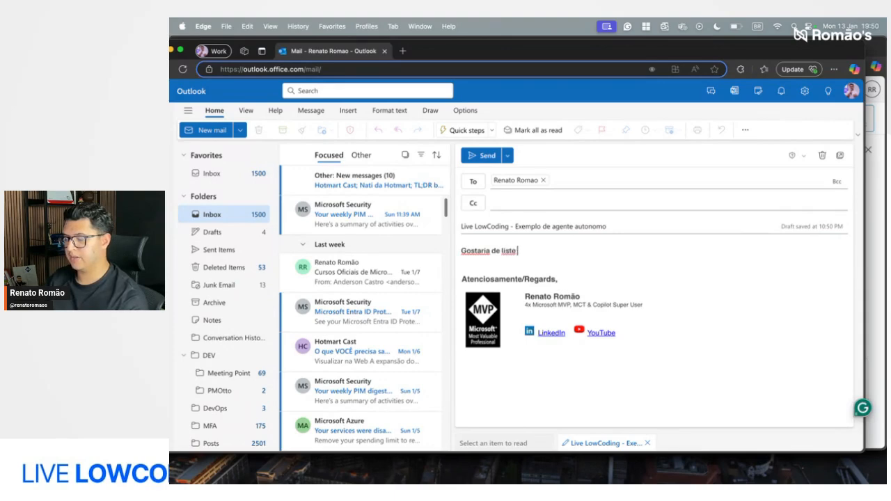
{"action": "type", "text": " dados d"}
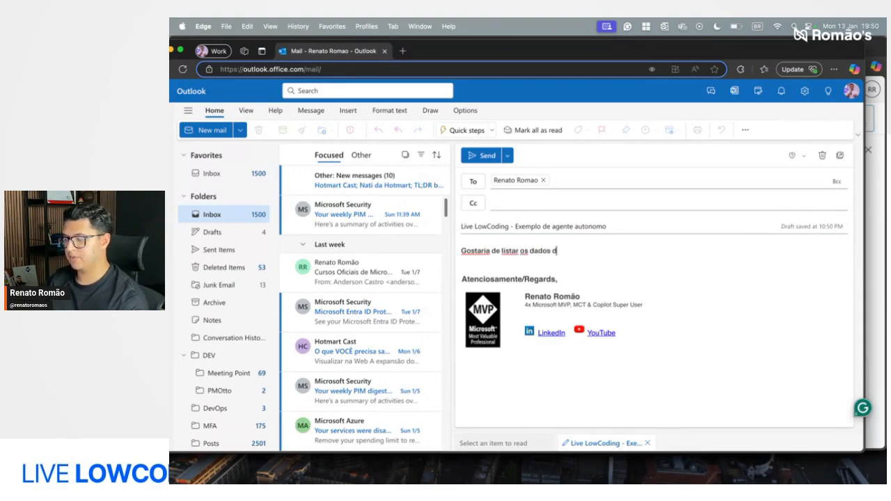
{"action": "type", "text": "o colaborador"}
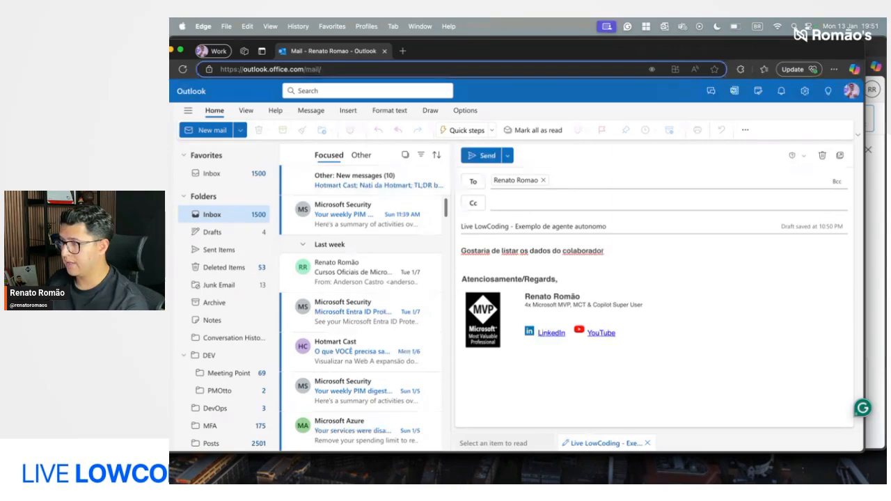
- Switch to the people_data workbook in Excel, copy the first and last name in row 71, and return to the email
{"action": "key", "text": "super+Tab"}
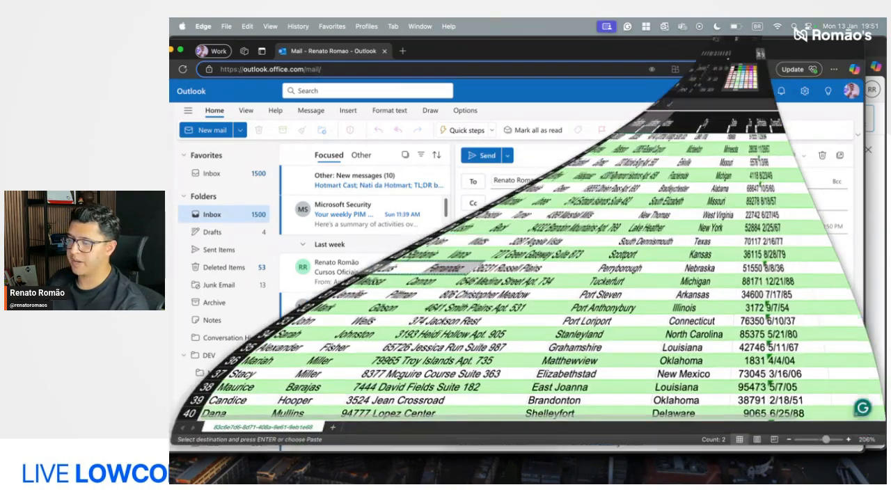
{"action": "scroll", "coordinate": [324, 355], "scroll_direction": "down", "scroll_amount": 5}
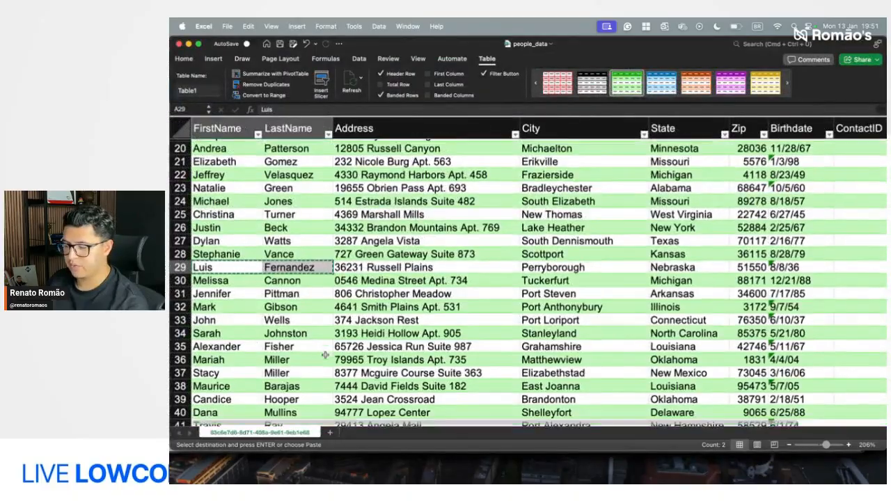
{"action": "scroll", "coordinate": [324, 355], "scroll_direction": "up", "scroll_amount": 10}
{"action": "scroll", "coordinate": [324, 355], "scroll_direction": "down", "scroll_amount": 15}
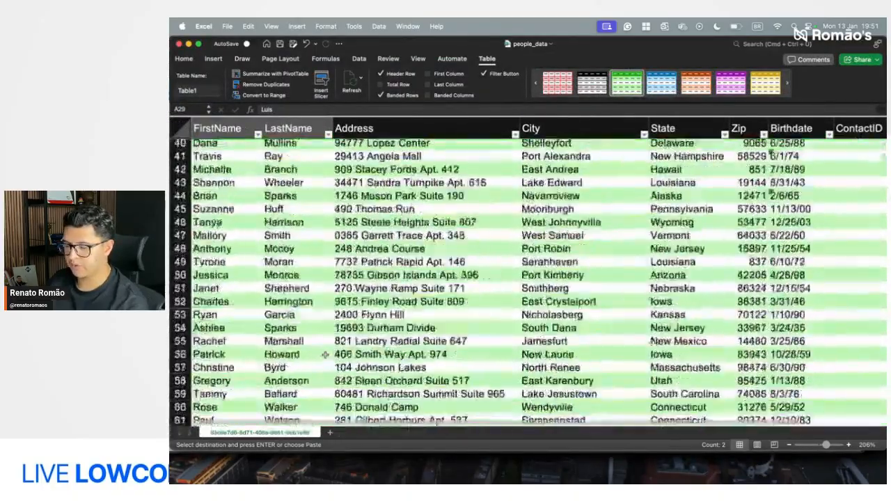
{"action": "scroll", "coordinate": [319, 350], "scroll_direction": "up", "scroll_amount": 2}
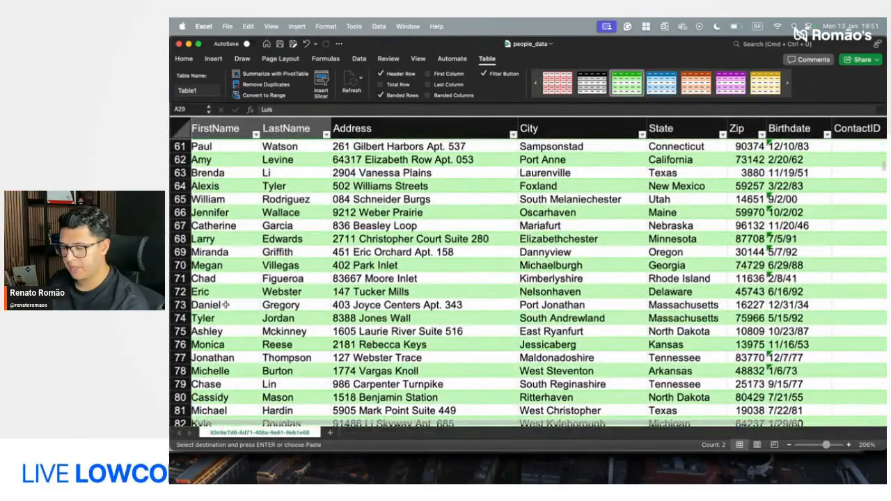
{"action": "left_click_drag", "start_coordinate": [212, 279], "coordinate": [284, 278]}
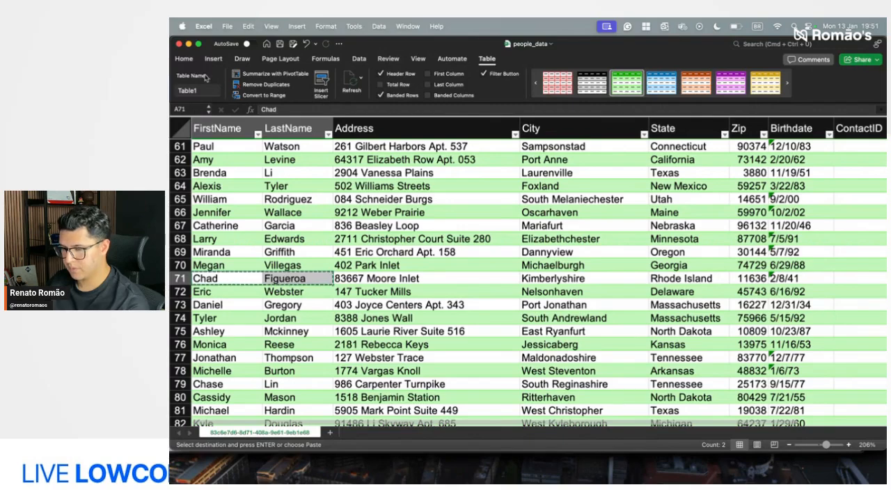
{"action": "key", "text": "super+Tab"}
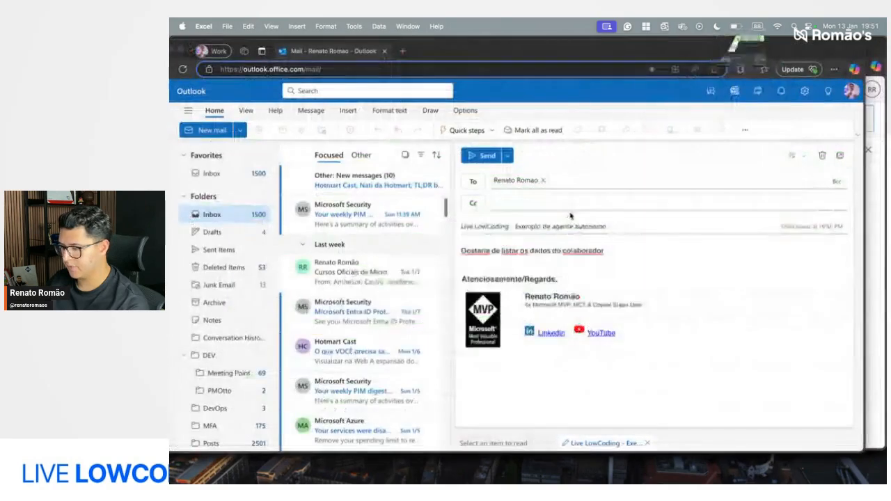
- Try to paste the copied name into the email body and the browser's address bar, and undo the paste in the email
{"action": "left_click", "coordinate": [657, 259]}
{"action": "key", "text": "ctrl+v"}
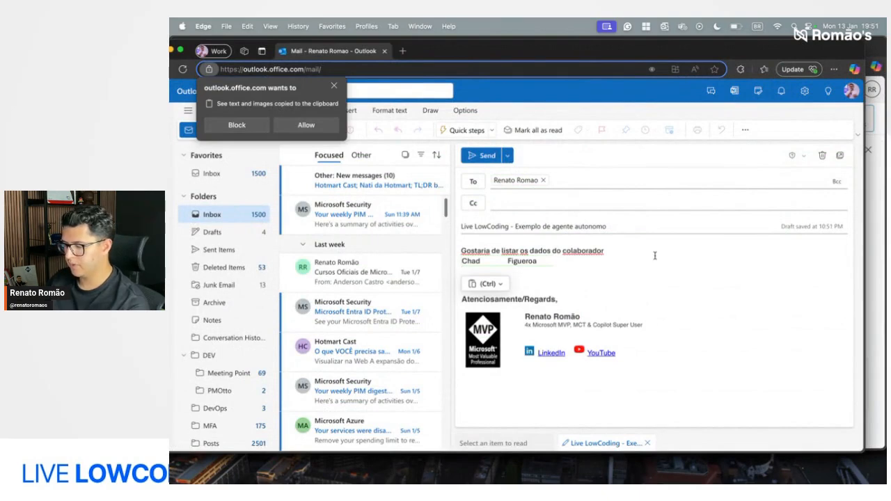
{"action": "left_click", "coordinate": [564, 68]}
{"action": "key", "text": "super+v"}
{"action": "key", "text": "super+a"}
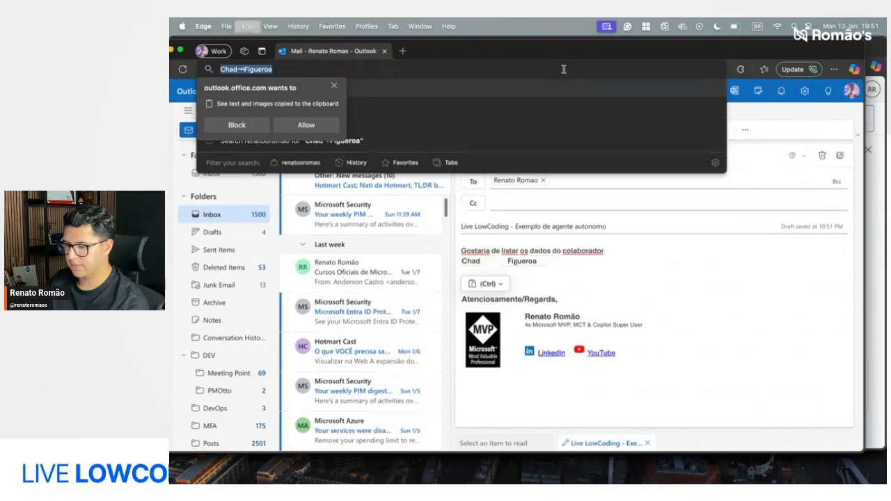
{"action": "left_click", "coordinate": [549, 269]}
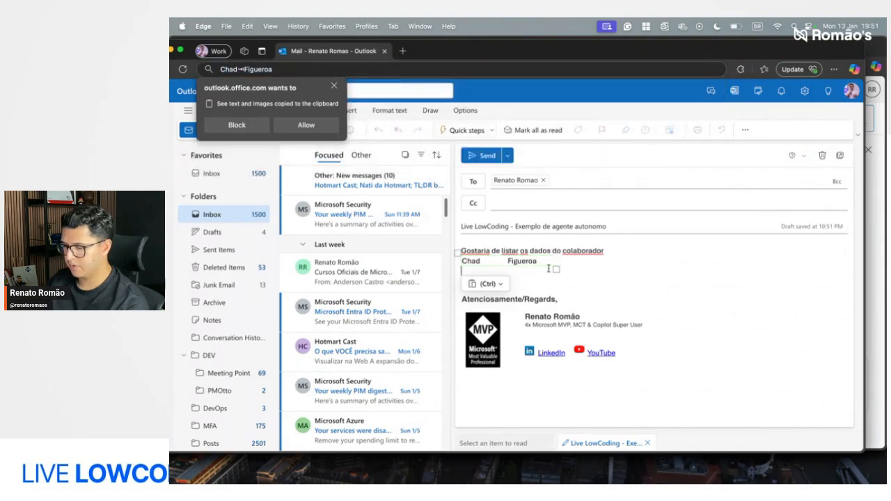
{"action": "key", "text": "super+z"}
- Paste the employee's name as plain text after "colaborador", with one space between first and last name and a closing period
{"action": "key", "text": "super+shift+v"}
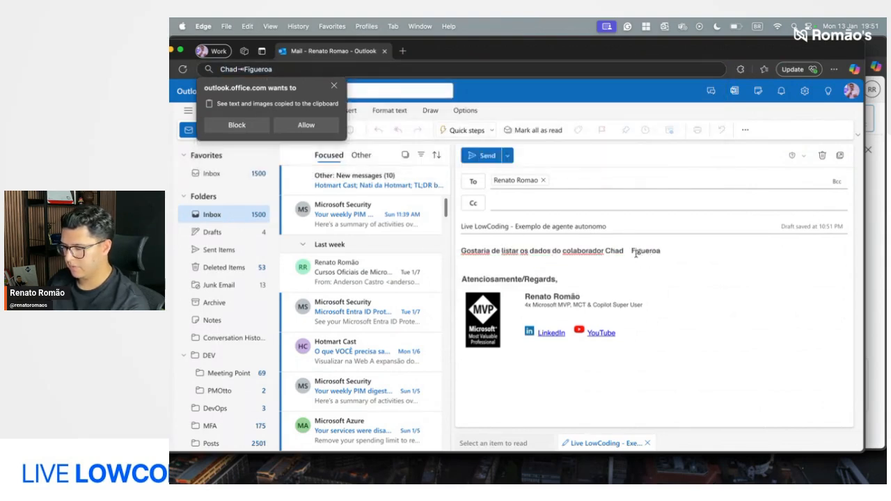
{"action": "left_click", "coordinate": [632, 253]}
{"action": "key", "text": "BackSpace"}
{"action": "key", "text": "BackSpace"}
{"action": "key", "text": "BackSpace"}
{"action": "key", "text": "BackSpace"}
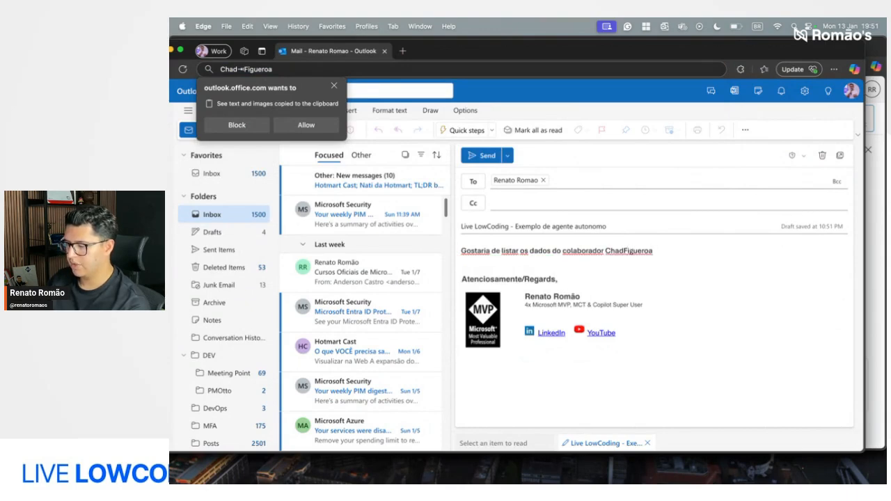
{"action": "left_click", "coordinate": [672, 251]}
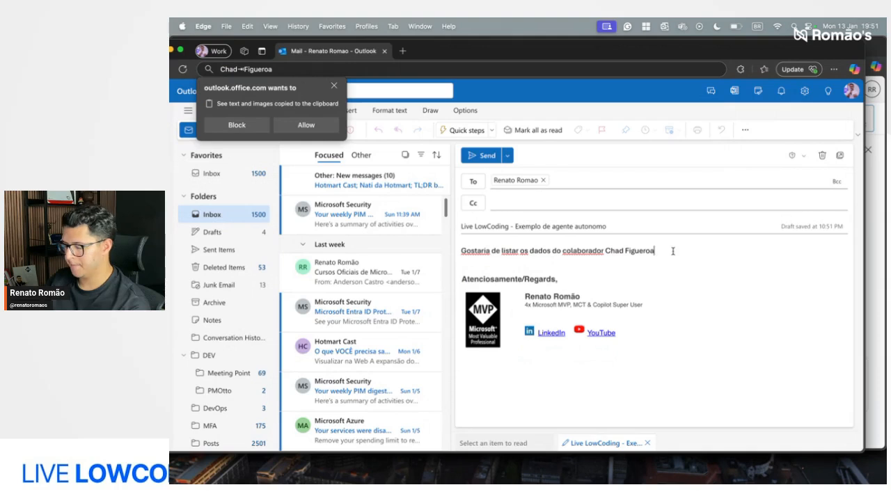
{"action": "type", "text": "."}
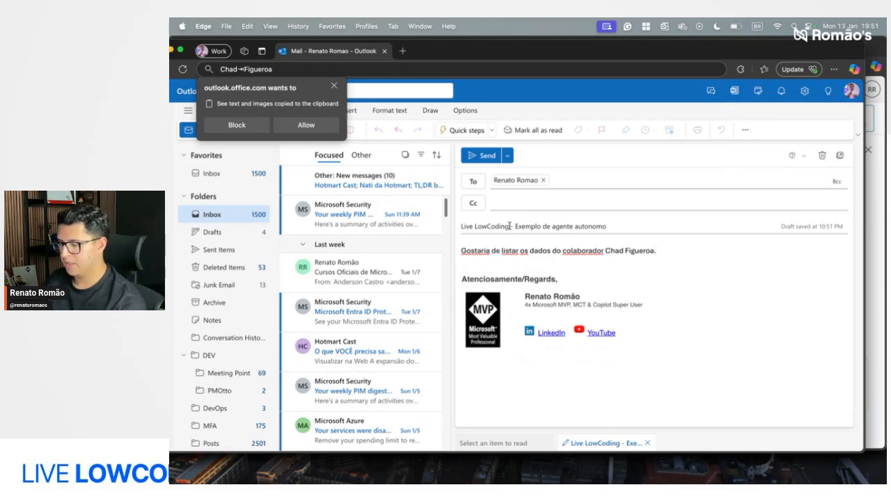
- Send the email, return to Copilot Studio and open the test for the Live LowCoding 10 email trigger
{"action": "left_click", "coordinate": [484, 155]}
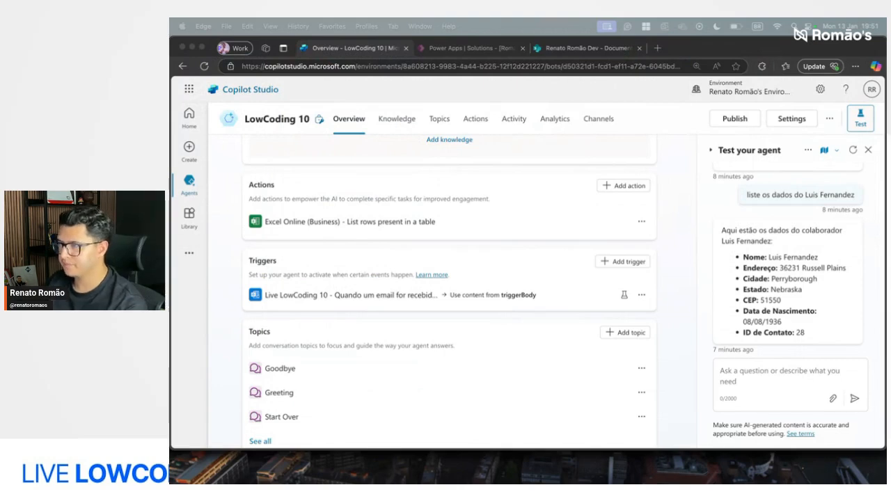
{"action": "left_click", "coordinate": [624, 295]}
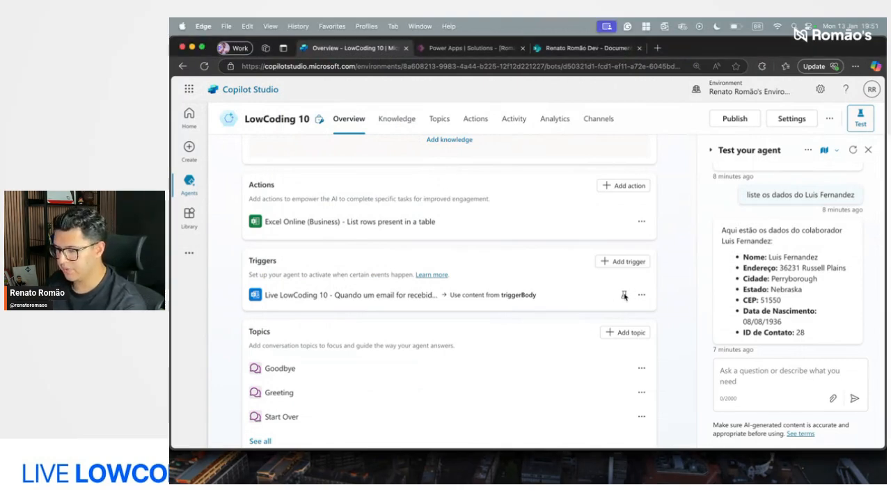
{"action": "left_click", "coordinate": [624, 295]}
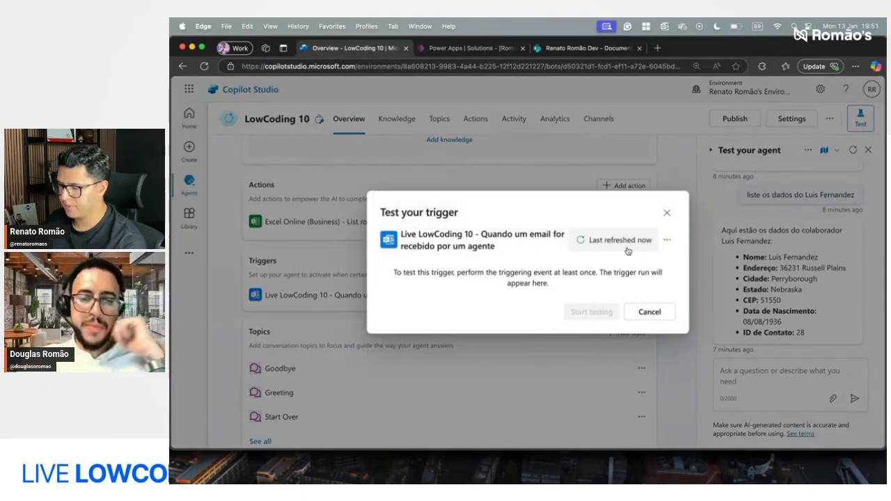
- Refresh the run instances in the email trigger test repeatedly until the sent email's run is listed
{"action": "left_click", "coordinate": [627, 241]}
{"action": "left_click", "coordinate": [628, 247]}
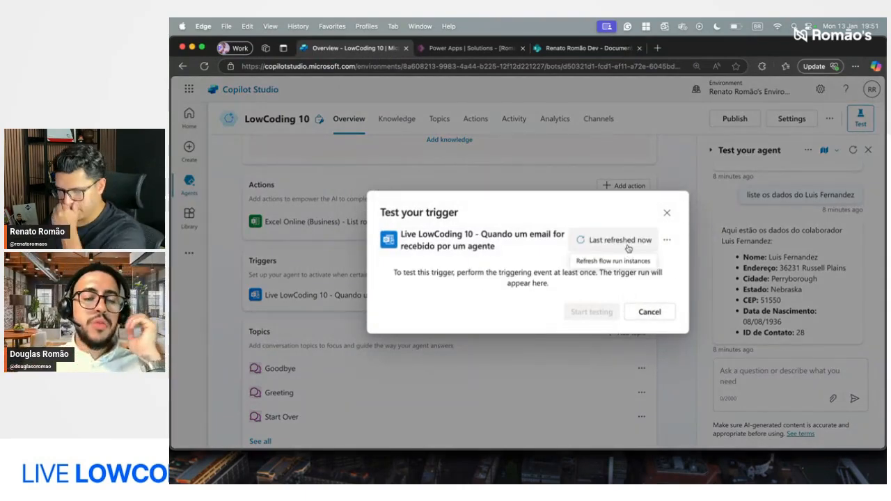
{"action": "left_click", "coordinate": [628, 248]}
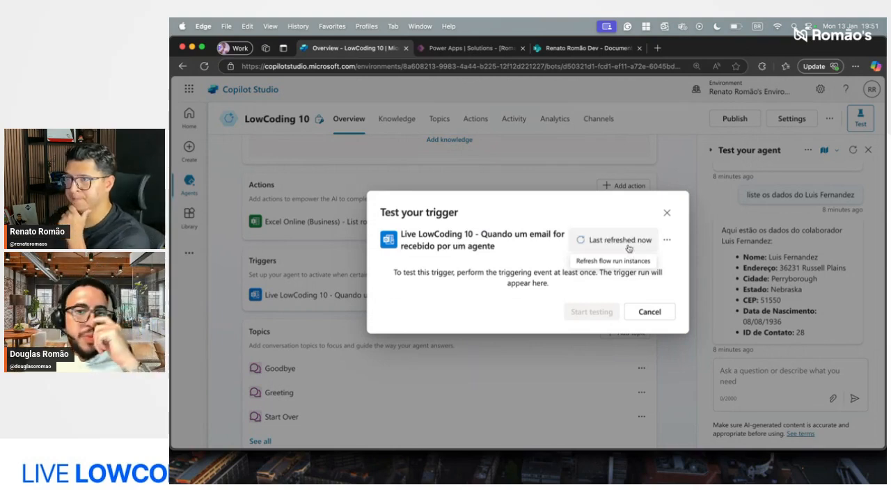
{"action": "left_click", "coordinate": [629, 247]}
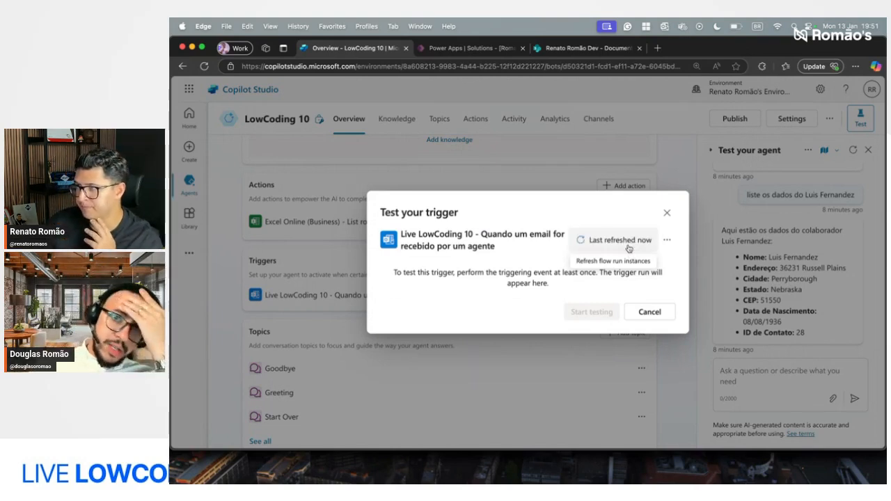
{"action": "left_click", "coordinate": [629, 248]}
{"action": "left_click", "coordinate": [640, 247]}
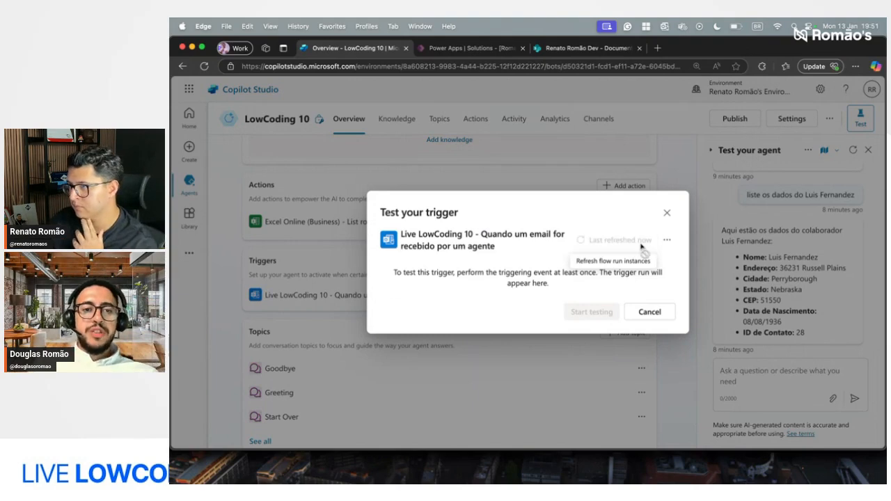
{"action": "left_click", "coordinate": [641, 248]}
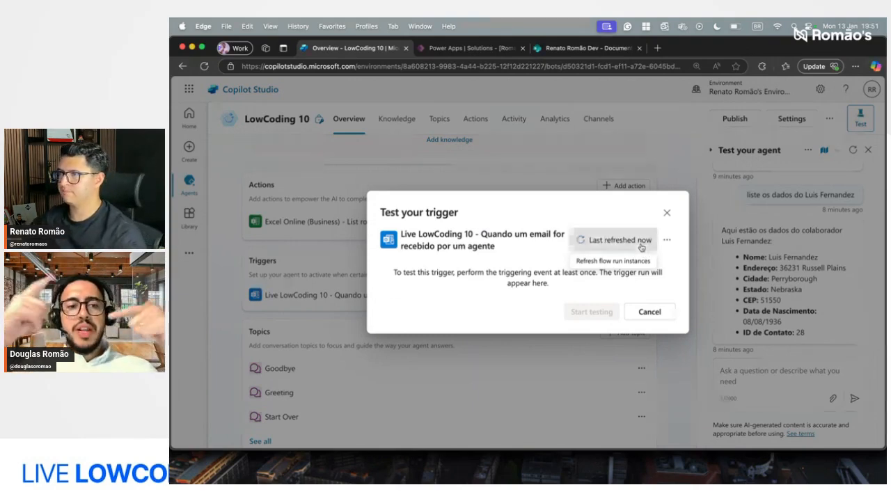
{"action": "left_click", "coordinate": [641, 248]}
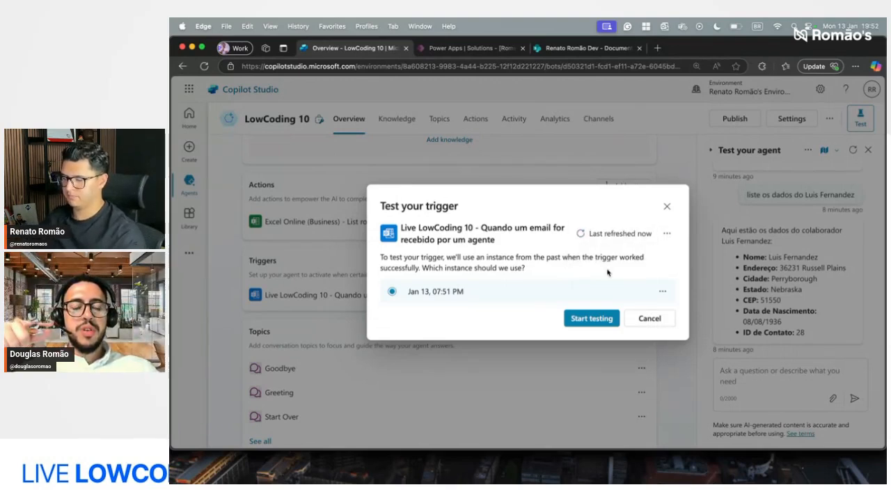
{"action": "left_click", "coordinate": [640, 245]}
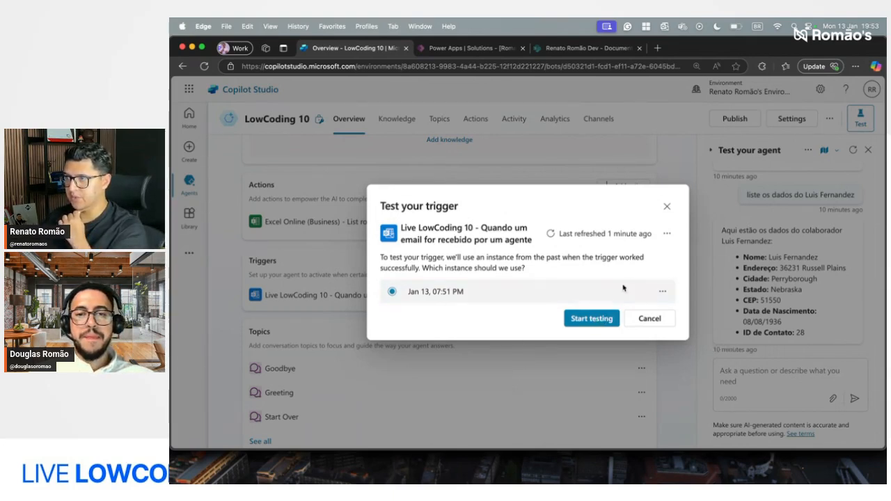
- Close and reopen the email trigger test, and start testing with the Jan 13, 07:51 PM instance
{"action": "left_click", "coordinate": [666, 206]}
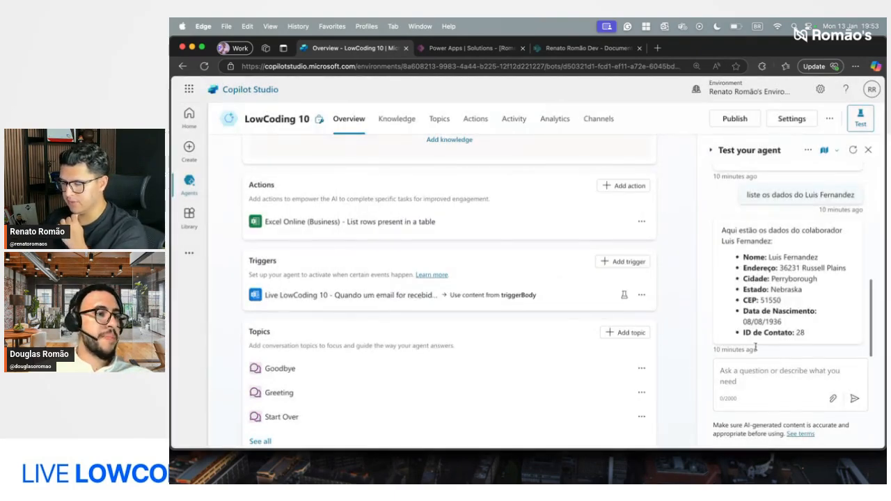
{"action": "left_click", "coordinate": [625, 302]}
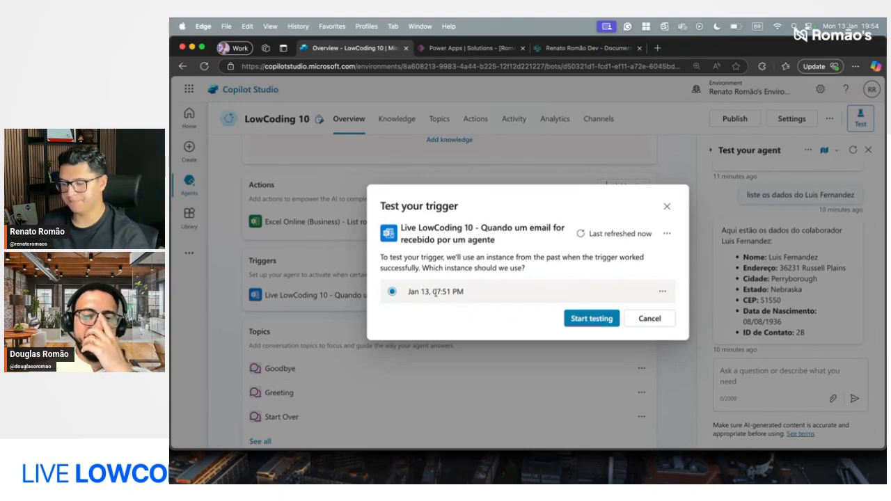
{"action": "left_click", "coordinate": [593, 320]}
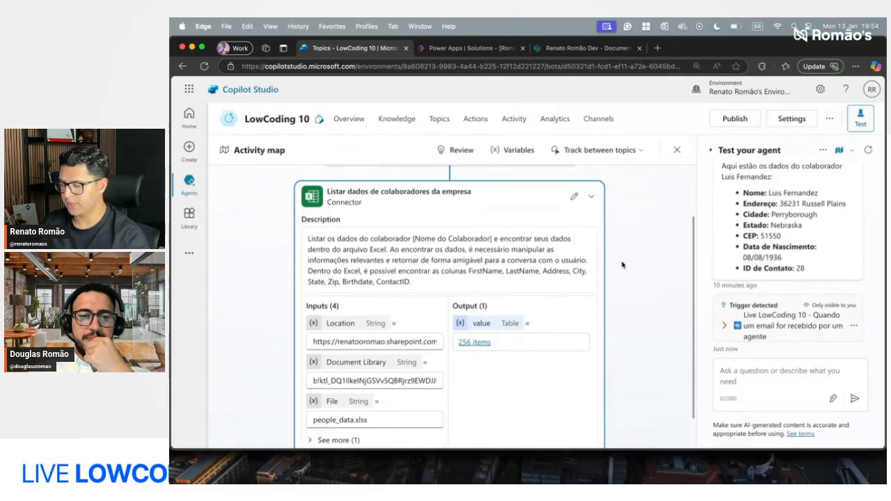
- Examine the detected trigger's payload in the test chat, including the email subject and body preview, and the agent's reply with the employee's data
{"action": "left_click", "coordinate": [727, 328]}
{"action": "scroll", "coordinate": [726, 328], "scroll_direction": "down", "scroll_amount": 10}
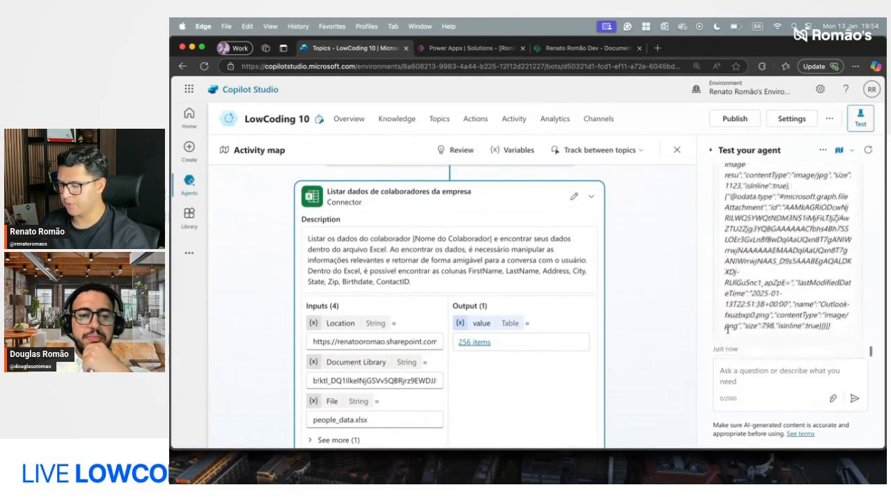
{"action": "scroll", "coordinate": [727, 327], "scroll_direction": "up", "scroll_amount": 20}
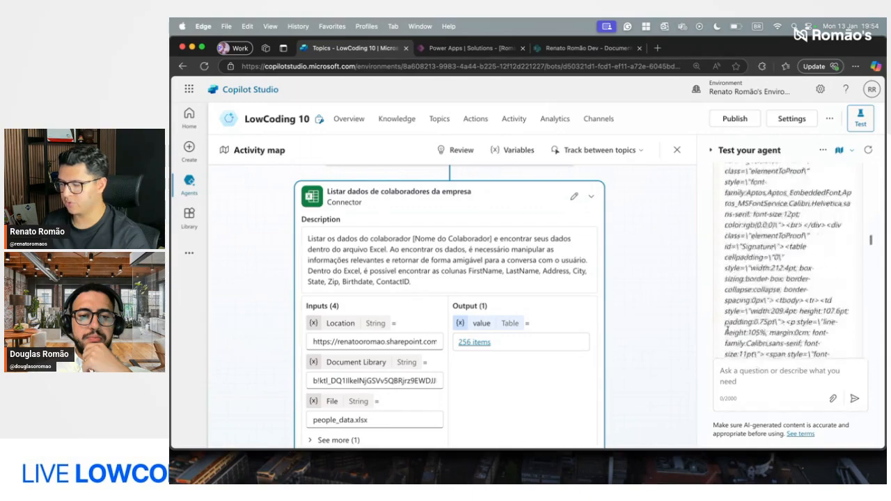
{"action": "scroll", "coordinate": [732, 332], "scroll_direction": "down", "scroll_amount": 5}
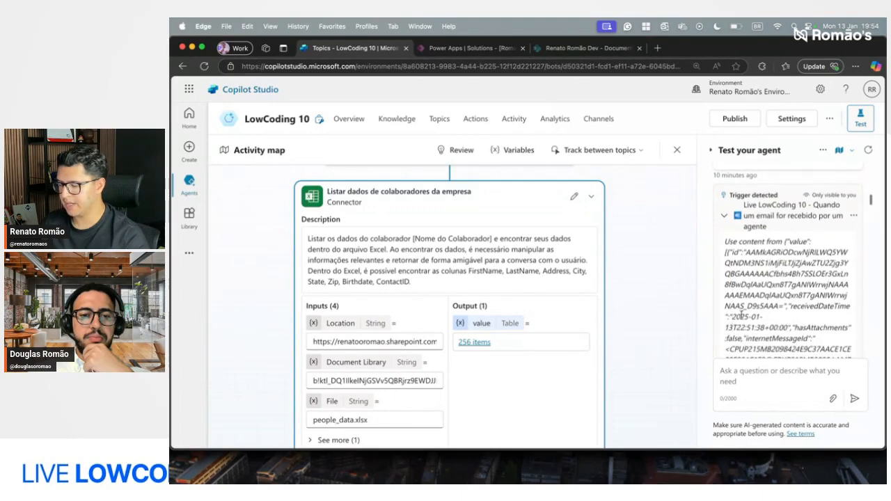
{"action": "scroll", "coordinate": [804, 339], "scroll_direction": "down", "scroll_amount": 4}
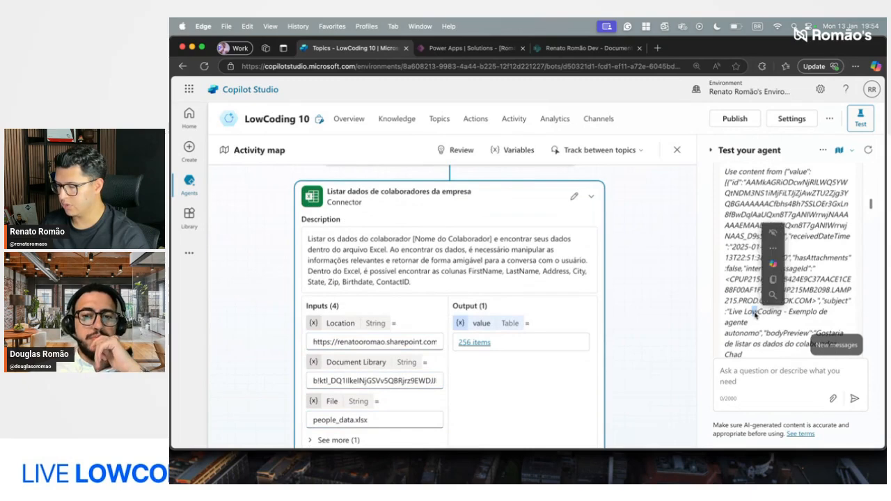
{"action": "scroll", "coordinate": [628, 240], "scroll_direction": "up", "scroll_amount": 1}
{"action": "scroll", "coordinate": [766, 265], "scroll_direction": "up", "scroll_amount": 3}
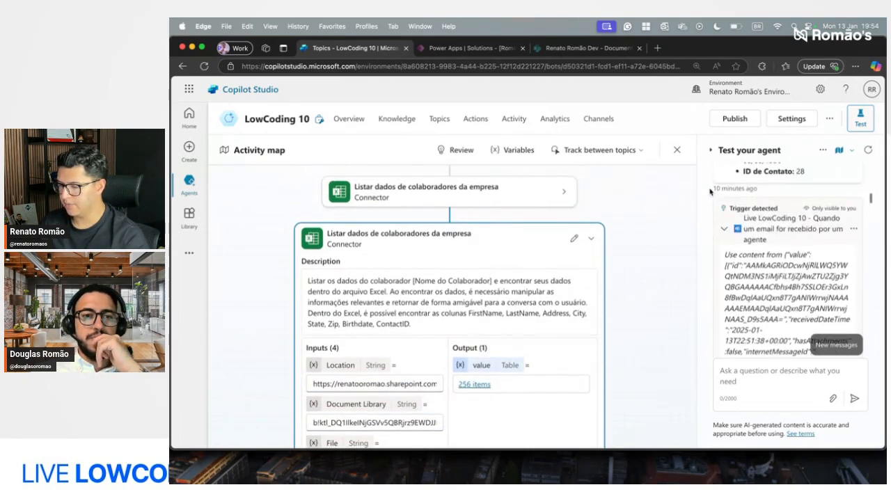
{"action": "left_click", "coordinate": [726, 250]}
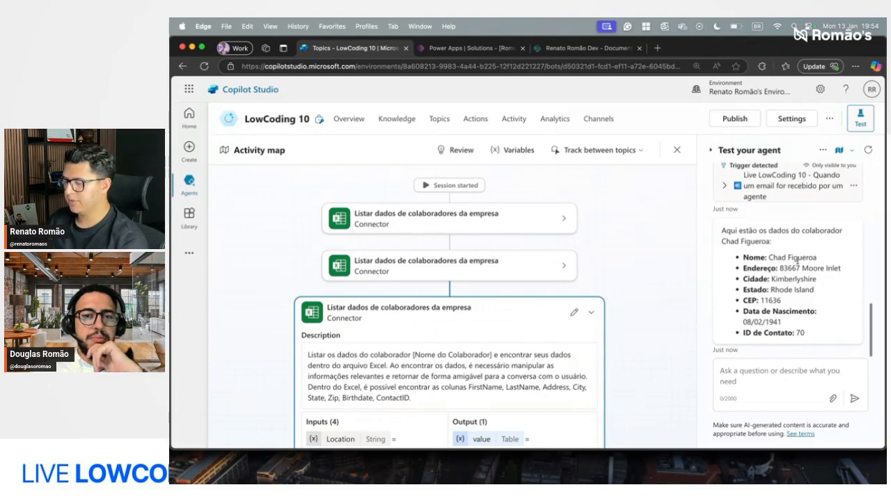
{"action": "left_click_drag", "start_coordinate": [792, 268], "coordinate": [805, 325]}
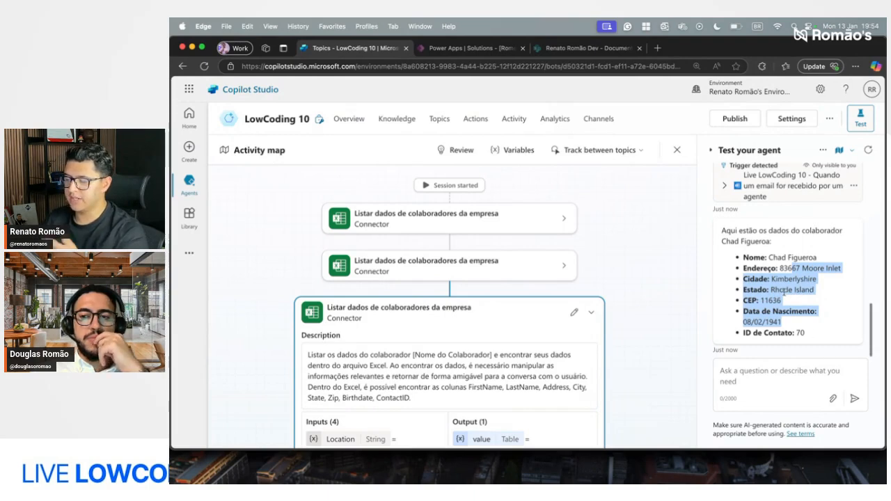
- Start adding an action to the agent, search for "send an em" and choose Send an email (V2) from Office 365 Outlook
{"action": "left_click", "coordinate": [471, 123]}
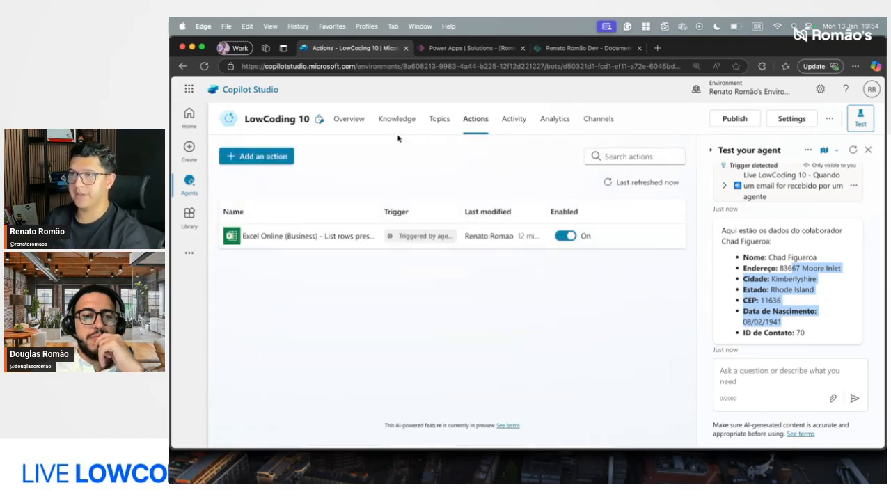
{"action": "left_click", "coordinate": [188, 184]}
{"action": "left_click", "coordinate": [325, 167]}
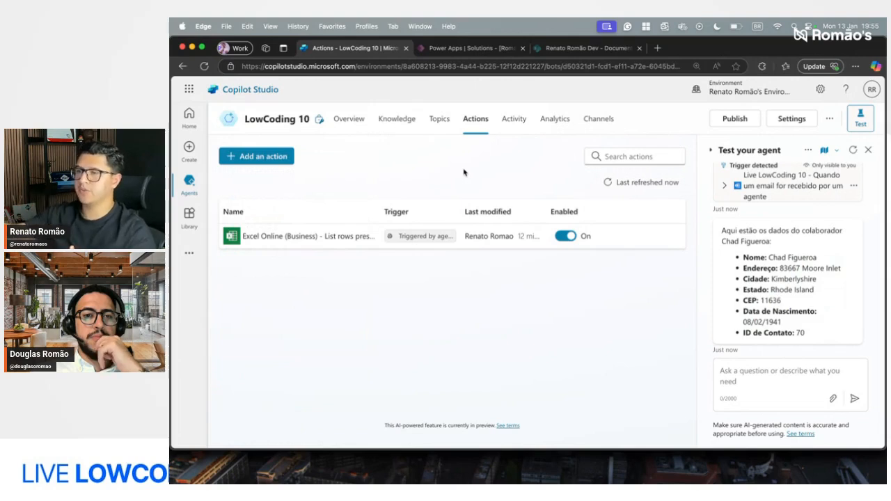
{"action": "left_click", "coordinate": [284, 160]}
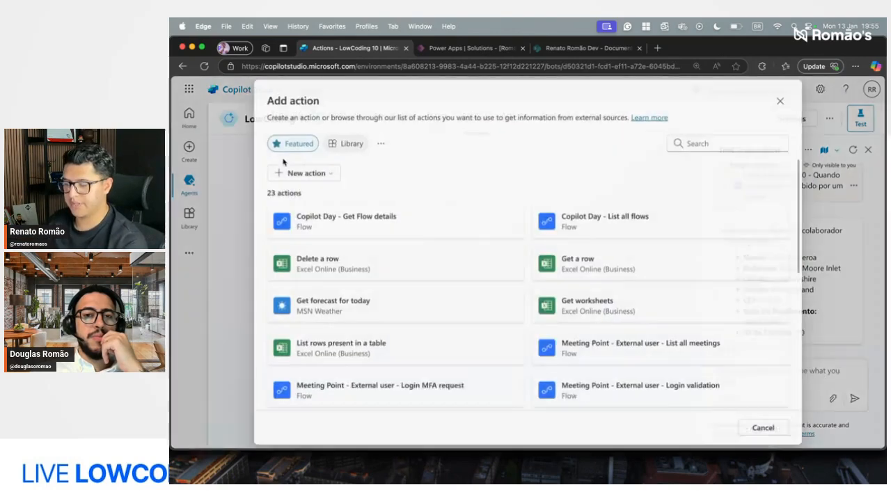
{"action": "left_click", "coordinate": [754, 142]}
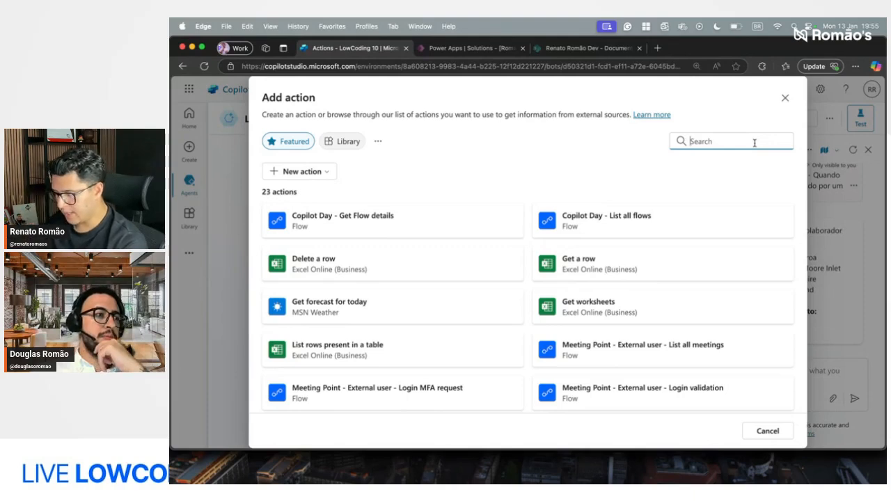
{"action": "type", "text": "send an em"}
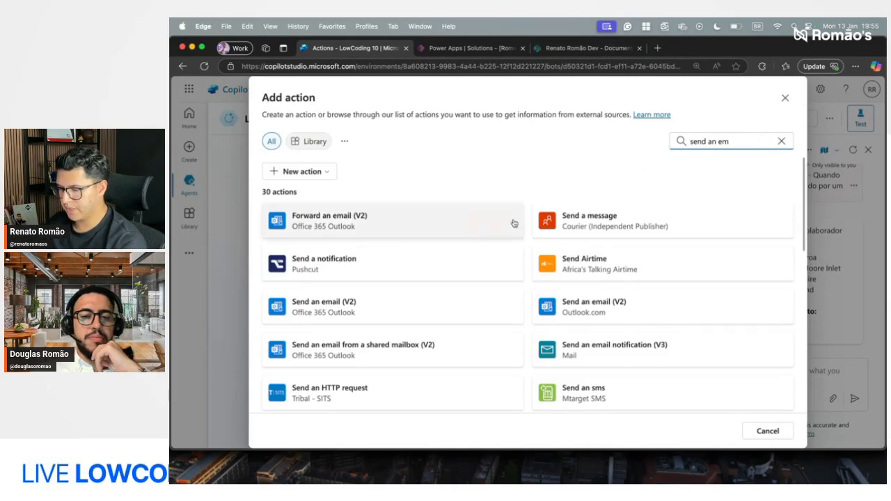
{"action": "left_click", "coordinate": [420, 314]}
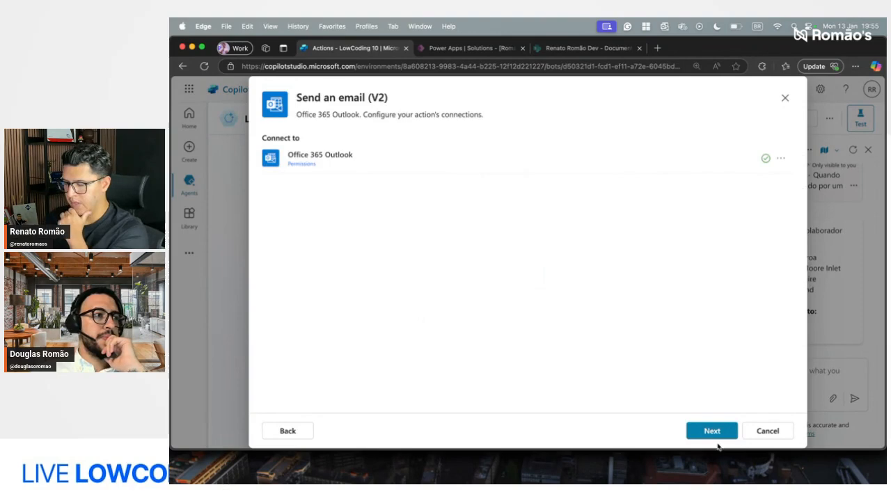
- Accept the existing Office 365 Outlook connection and set the end user authentication to Copilot author authentication
{"action": "left_click", "coordinate": [715, 431]}
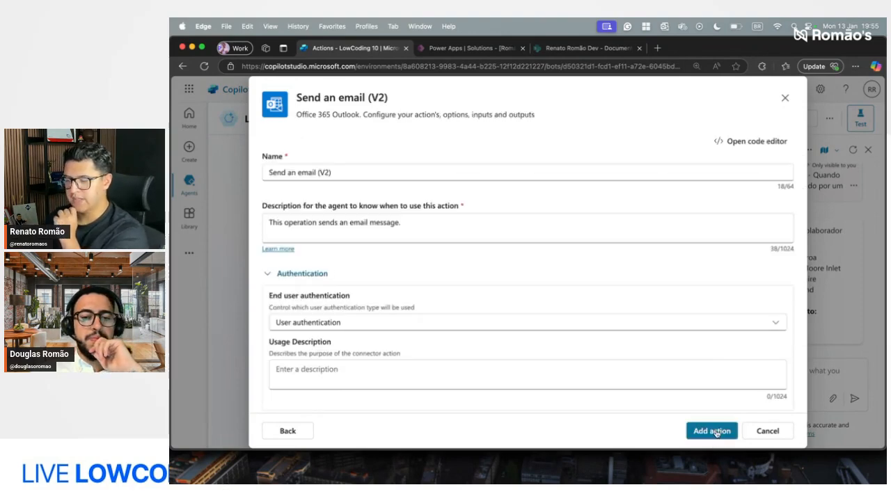
{"action": "left_click", "coordinate": [533, 325]}
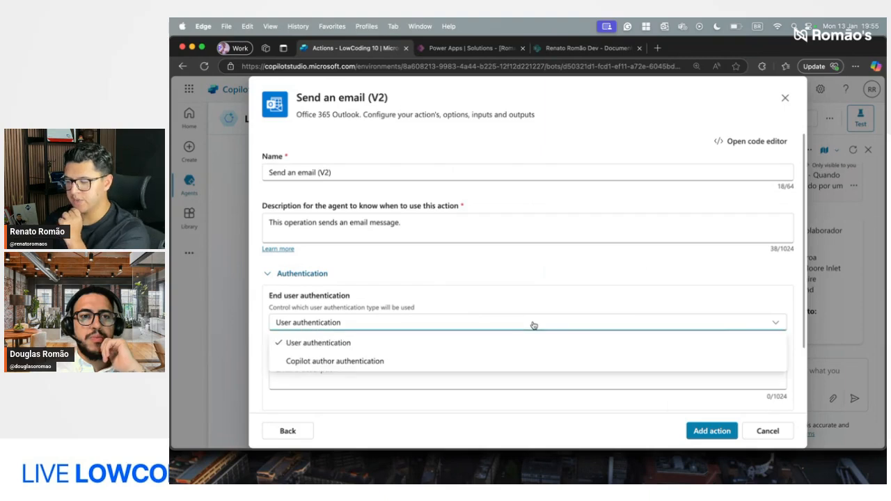
{"action": "left_click", "coordinate": [424, 360]}
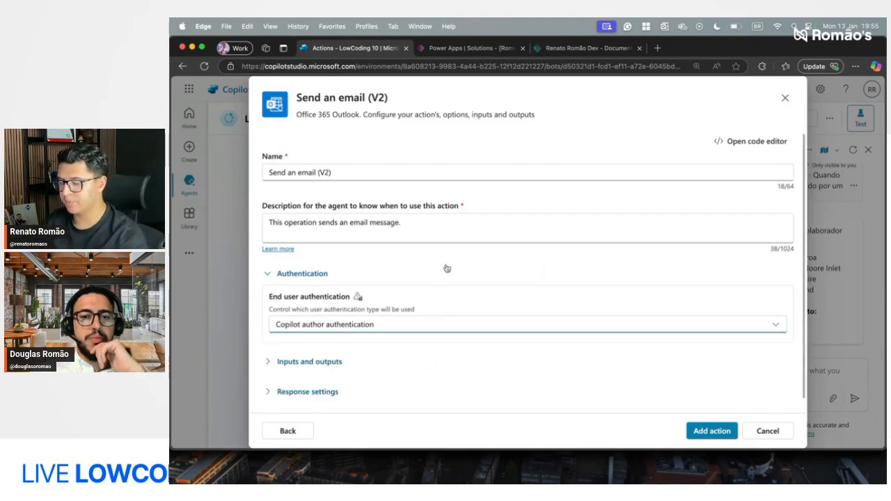
- Rename the action as "Enviar um email para o autor com os dados do colaborador"
{"action": "left_click", "coordinate": [342, 171]}
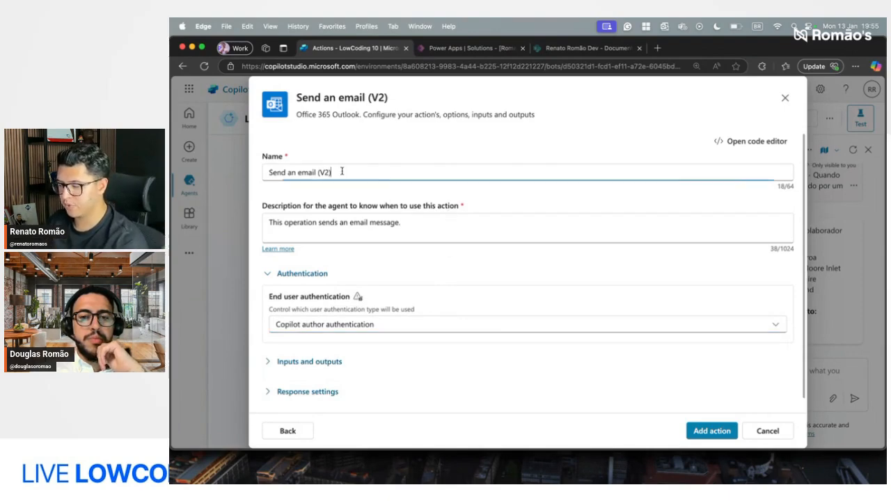
{"action": "triple_click", "coordinate": [341, 171]}
{"action": "type", "text": "Enviar u"}
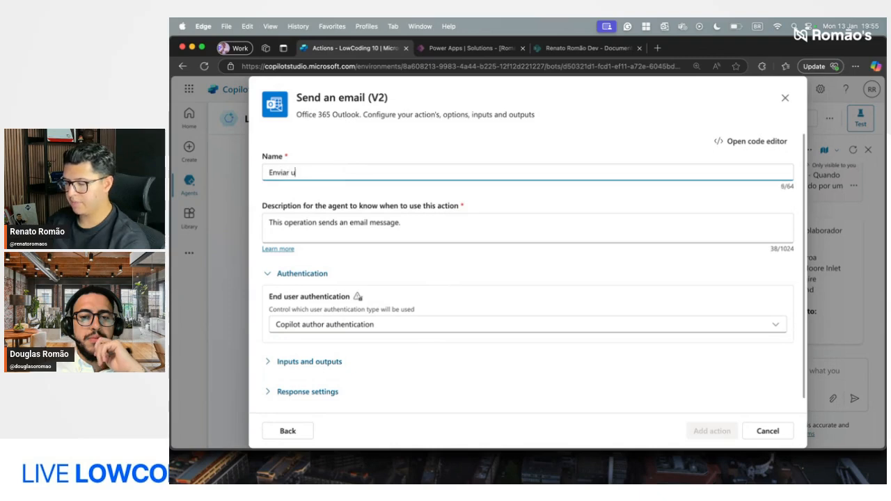
{"action": "type", "text": "m email para o"}
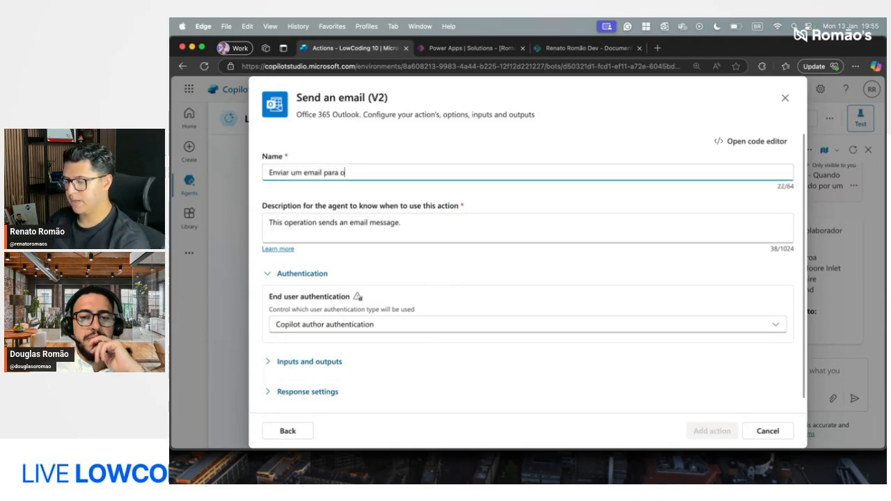
{"action": "type", "text": " a"}
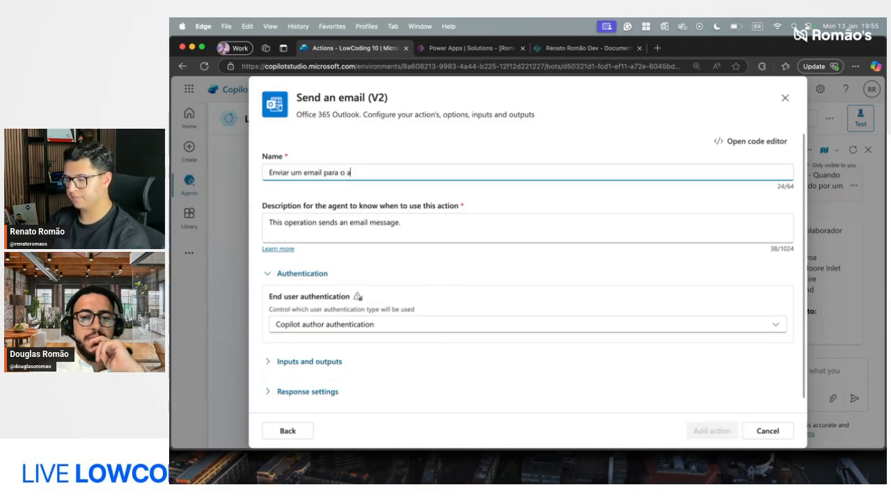
{"action": "type", "text": "utho"}
{"action": "key", "text": "BackSpace"}
{"action": "key", "text": "BackSpace"}
{"action": "key", "text": "BackSpace"}
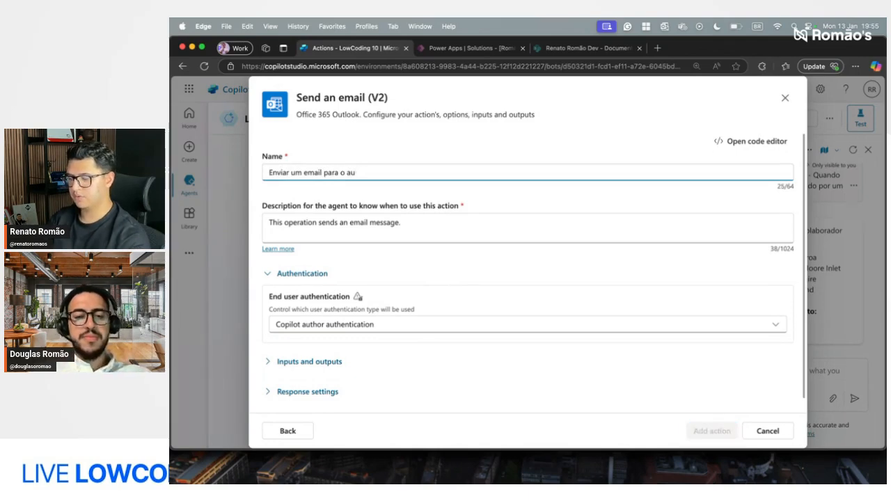
{"action": "type", "text": "tor"}
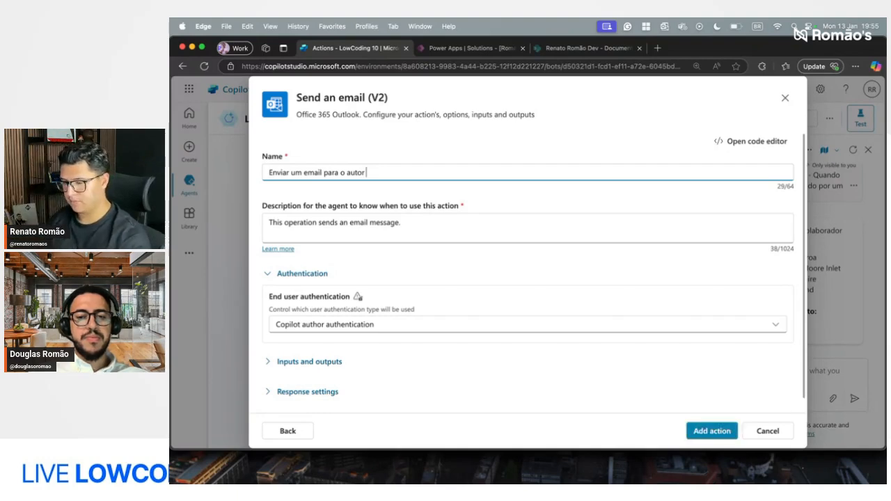
{"action": "type", "text": " com os dados c"}
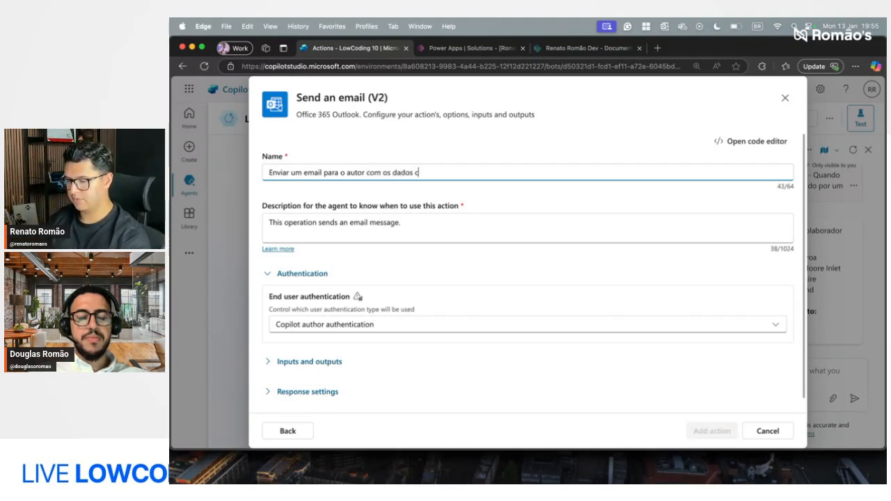
{"action": "key", "text": "BackSpace"}
{"action": "type", "text": "do colaborador"}
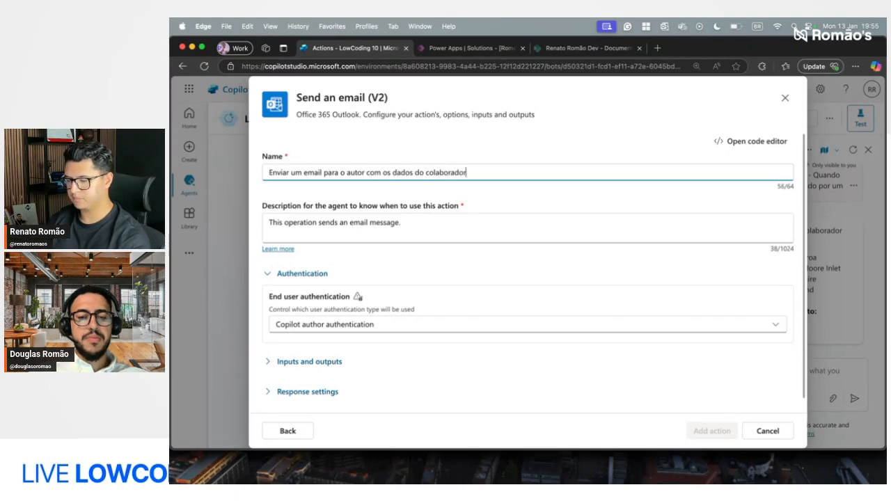
- Replace the action's description with "Esta ação é responsável por identificar o autor do email que está buscando os dados dos colaboradores,"
{"action": "triple_click", "coordinate": [337, 241]}
{"action": "type", "text": "E"}
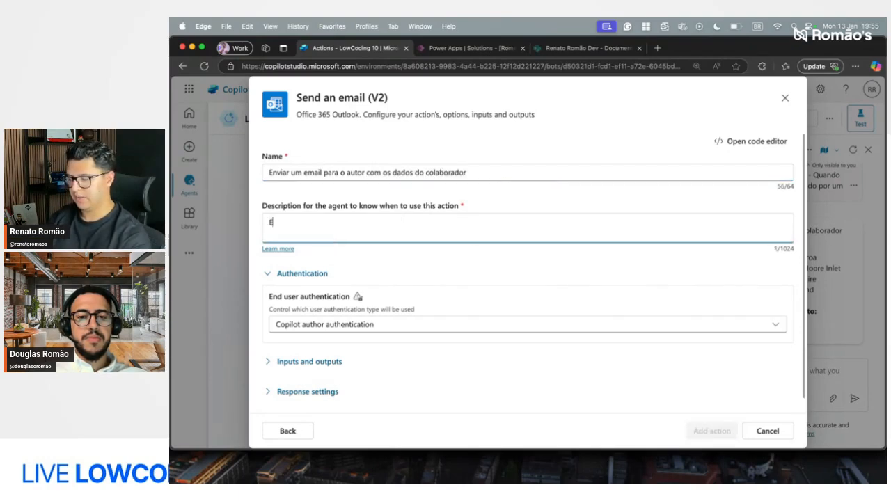
{"action": "type", "text": "sta aç"}
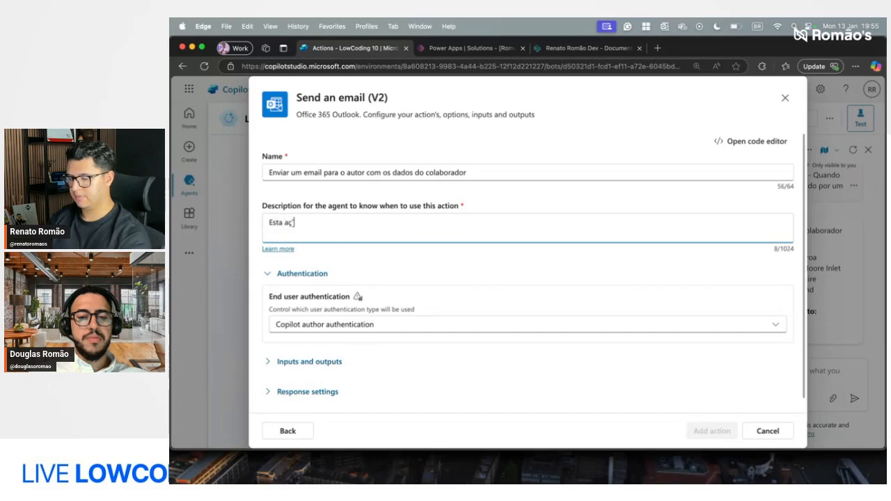
{"action": "type", "text": "ão é responsáv"}
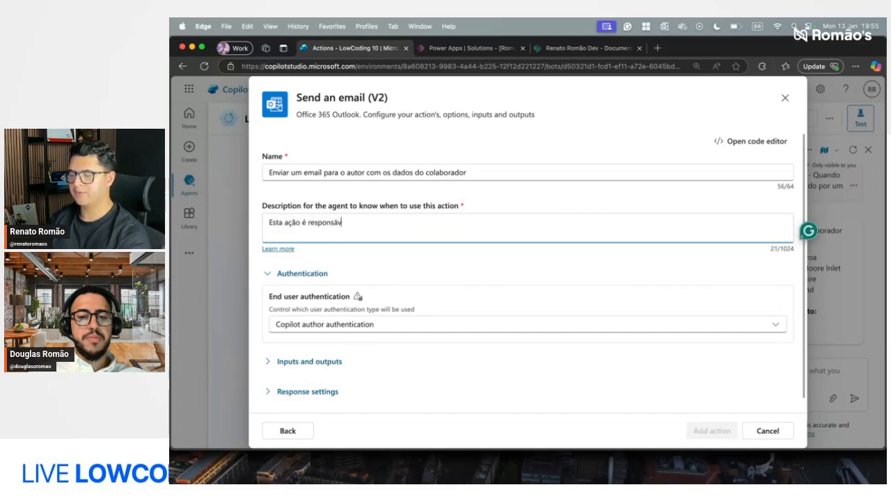
{"action": "type", "text": "el por rece"}
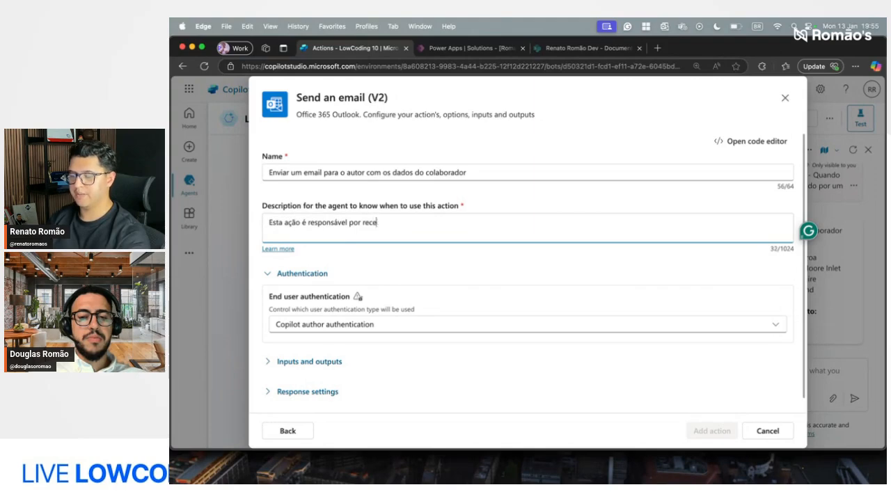
{"action": "key", "text": "BackSpace"}
{"action": "type", "text": "identifi"}
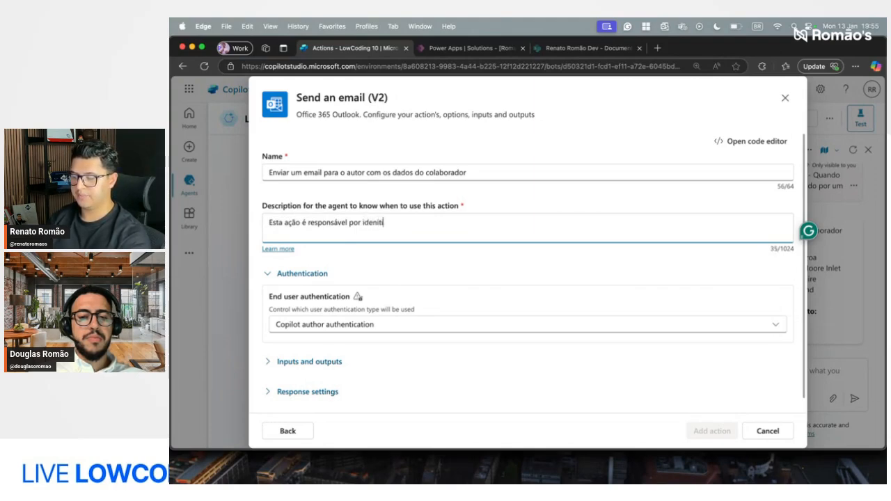
{"action": "key", "text": "BackSpace"}
{"action": "key", "text": "BackSpace"}
{"action": "key", "text": "BackSpace"}
{"action": "key", "text": "BackSpace"}
{"action": "type", "text": "tificar o"}
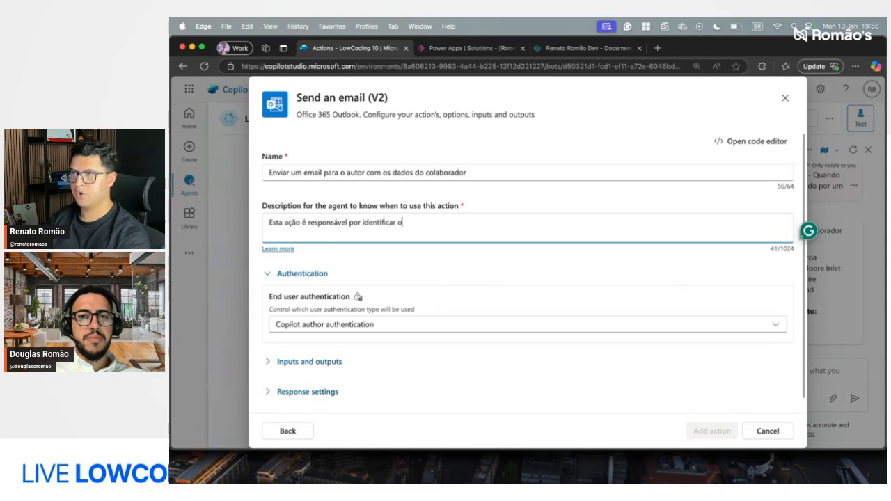
{"action": "type", "text": " autor do email que est"}
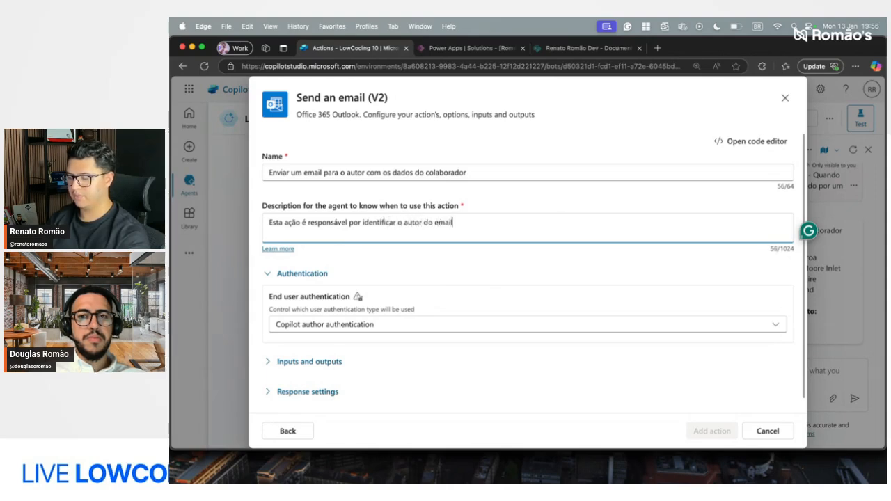
{"action": "type", "text": "uscando"}
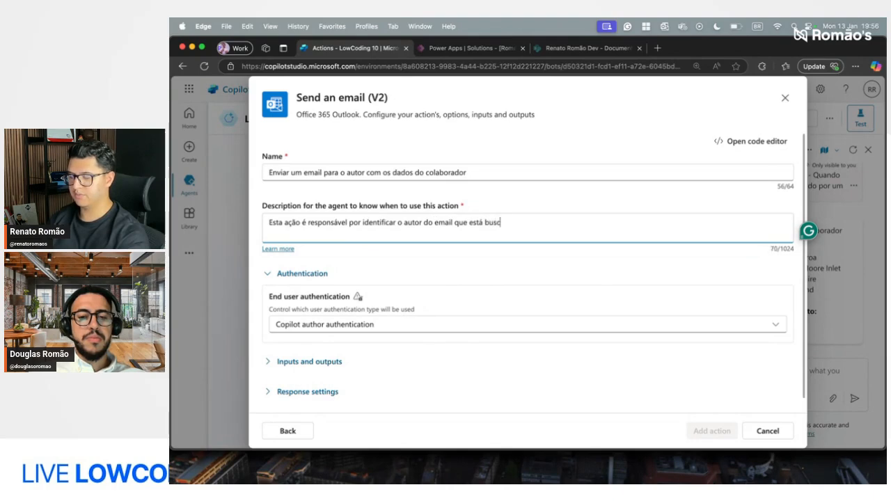
{"action": "key", "text": "BackSpace"}
{"action": "key", "text": "BackSpace"}
{"action": "key", "text": "BackSpace"}
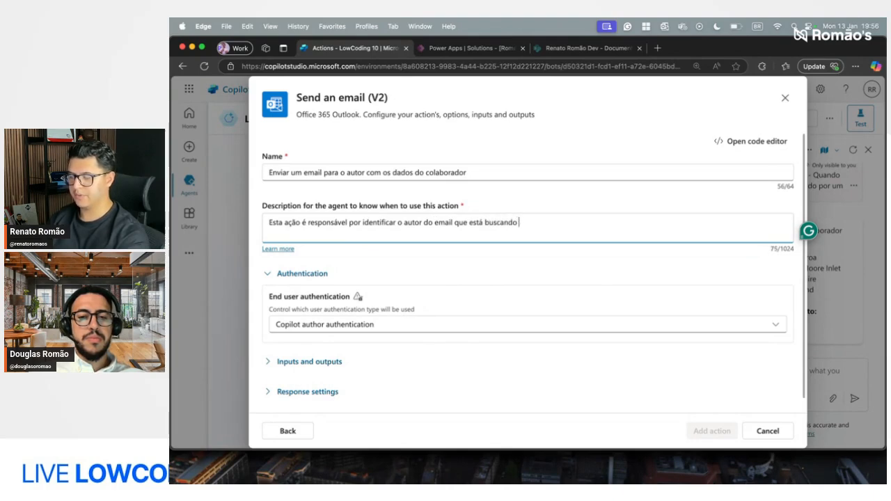
{"action": "type", "text": "os dados do "}
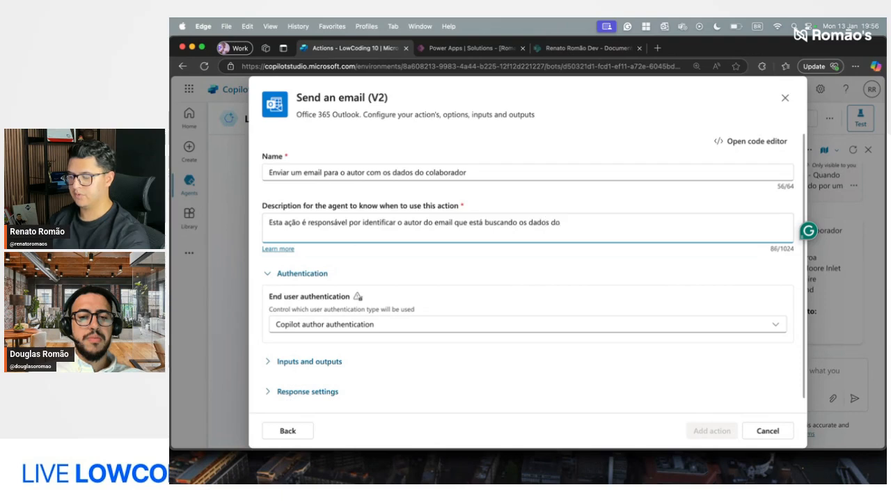
{"action": "type", "text": "s colaboradores, "}
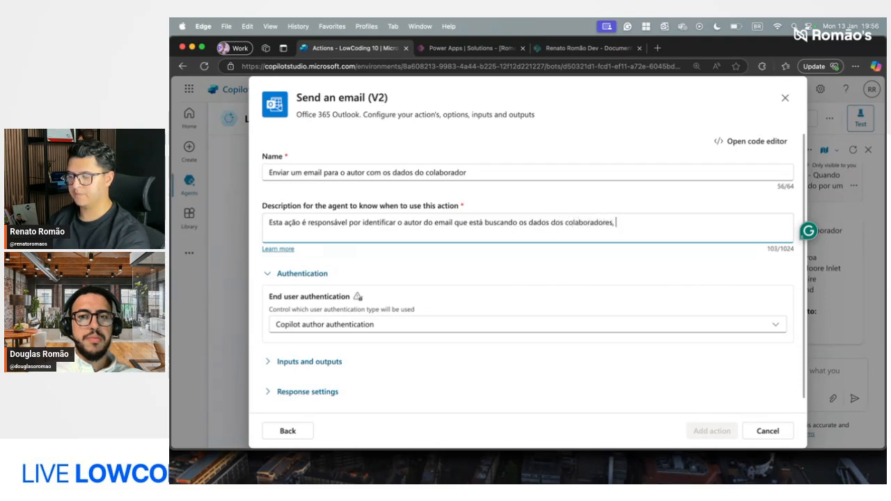
- Complete the description's first sentence with "e obter os dados para retornar em formato email."
{"action": "type", "text": "e"}
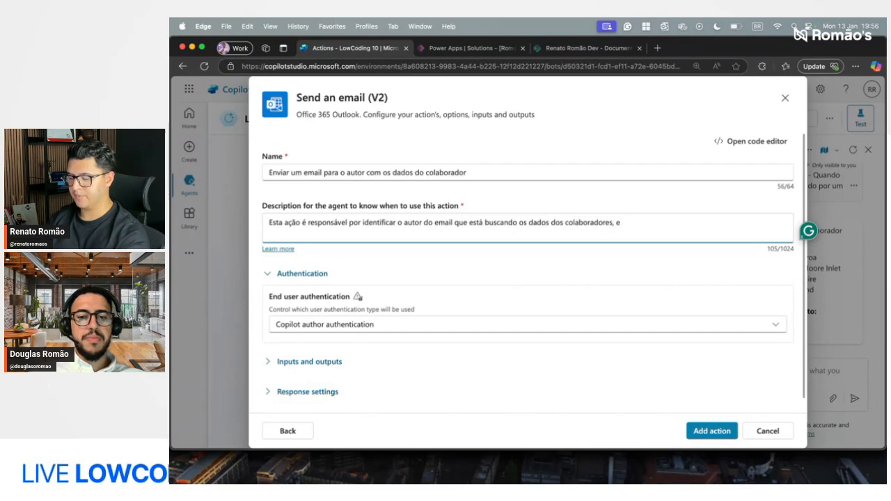
{"action": "type", "text": " obter os dados"}
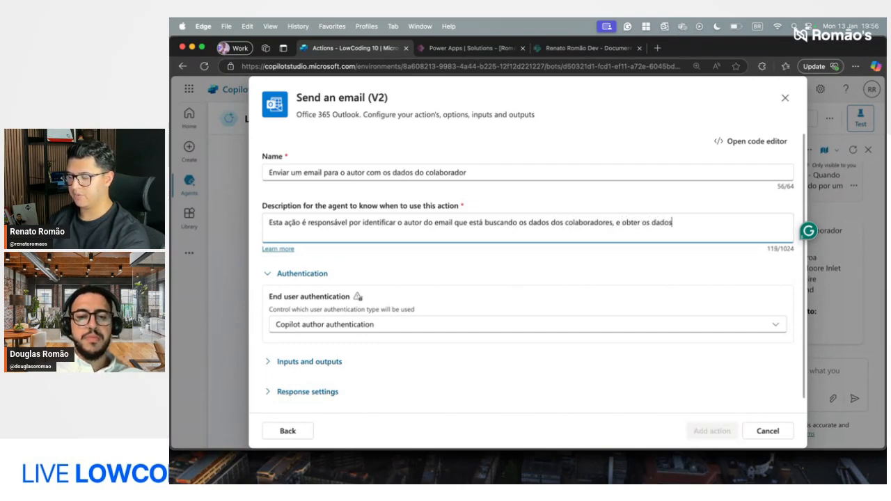
{"action": "type", "text": " para retor"}
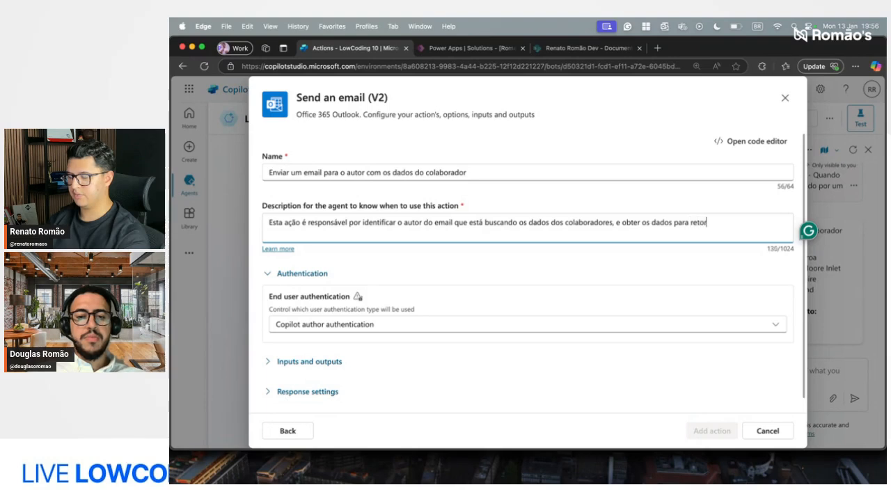
{"action": "type", "text": "nar e"}
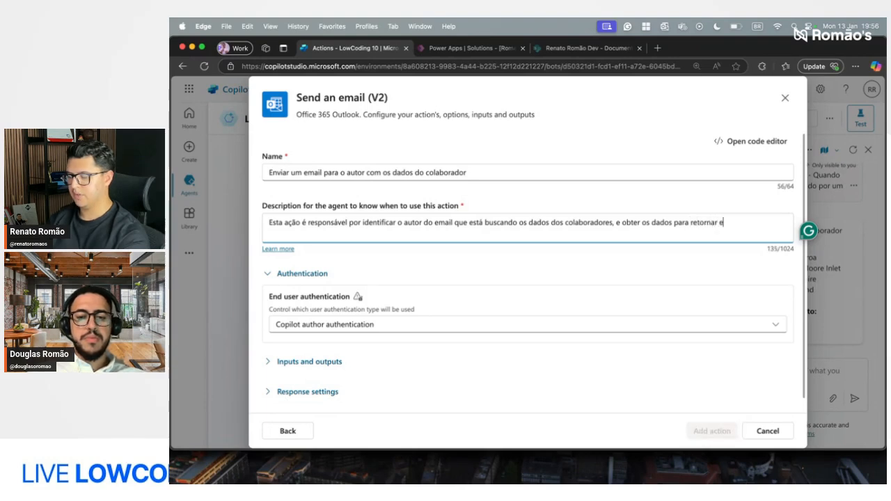
{"action": "type", "text": "m formato email "}
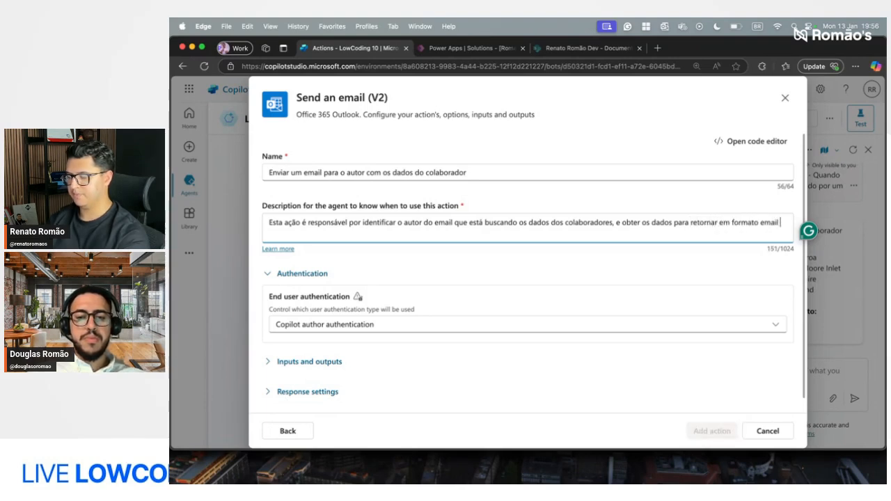
{"action": "type", "text": "."}
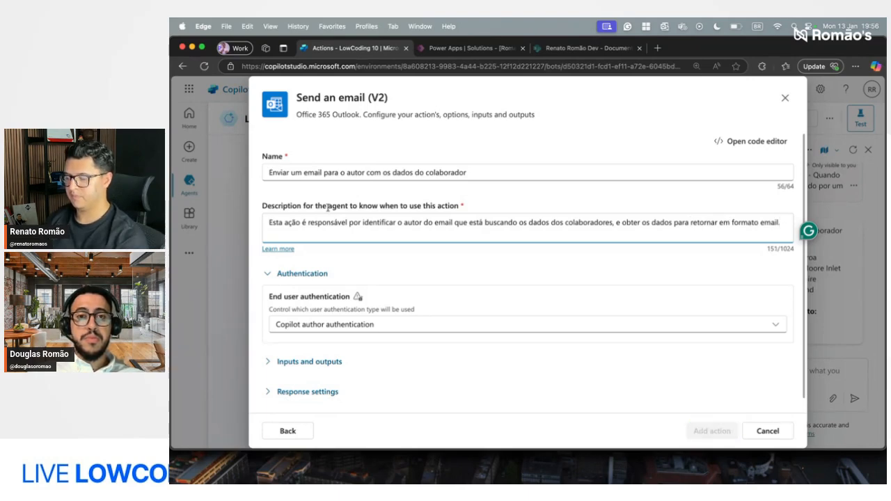
- Add a second paragraph to the description, after a blank line: "Os dados de retorno serão com base no arquivo Excel."
{"action": "key", "text": "Return"}
{"action": "key", "text": "Return"}
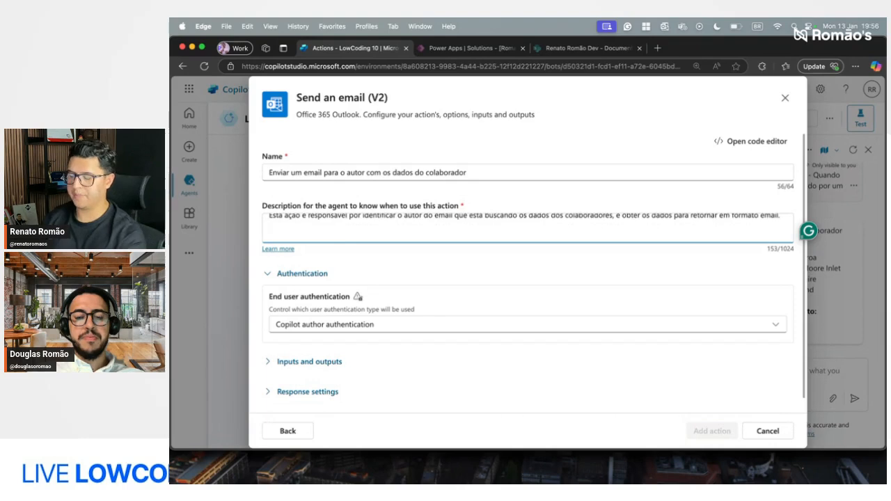
{"action": "type", "text": "Os da"}
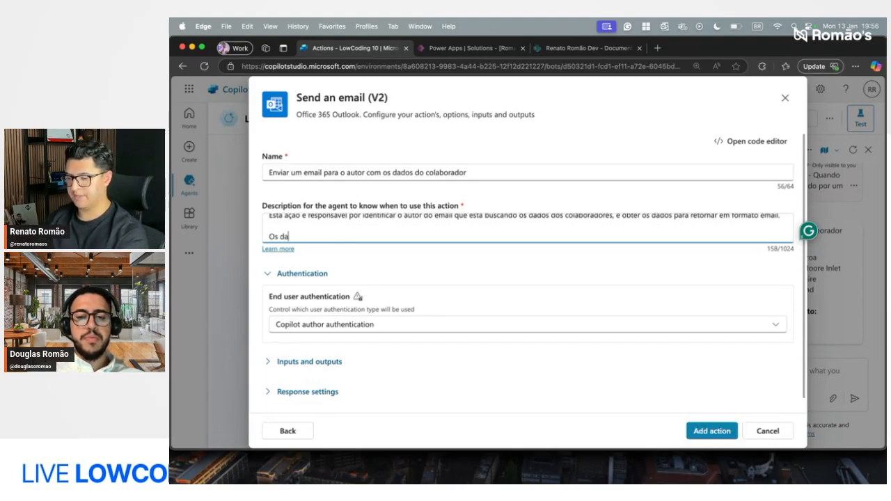
{"action": "type", "text": "dos de re"}
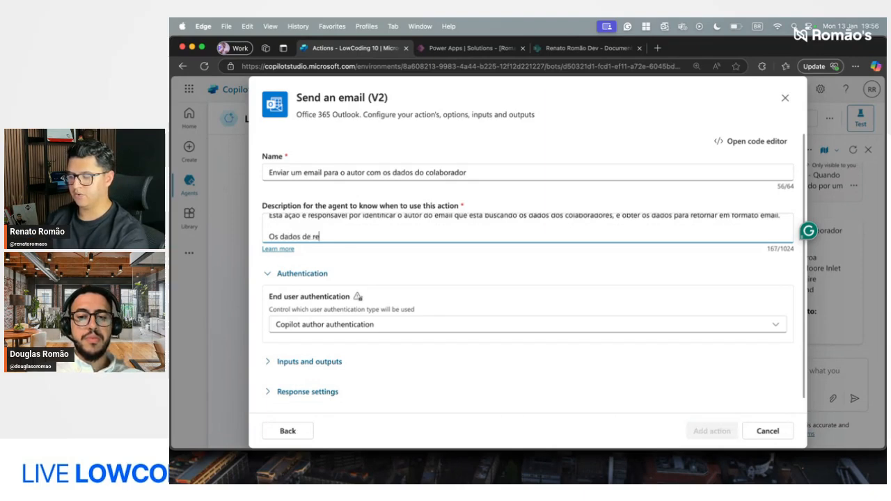
{"action": "type", "text": "torno ser"}
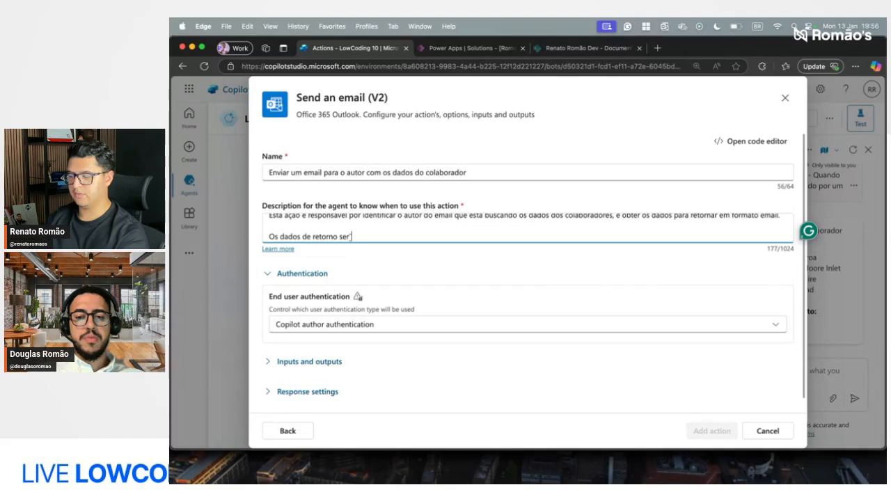
{"action": "key", "text": "BackSpace"}
{"action": "type", "text": "rão com"}
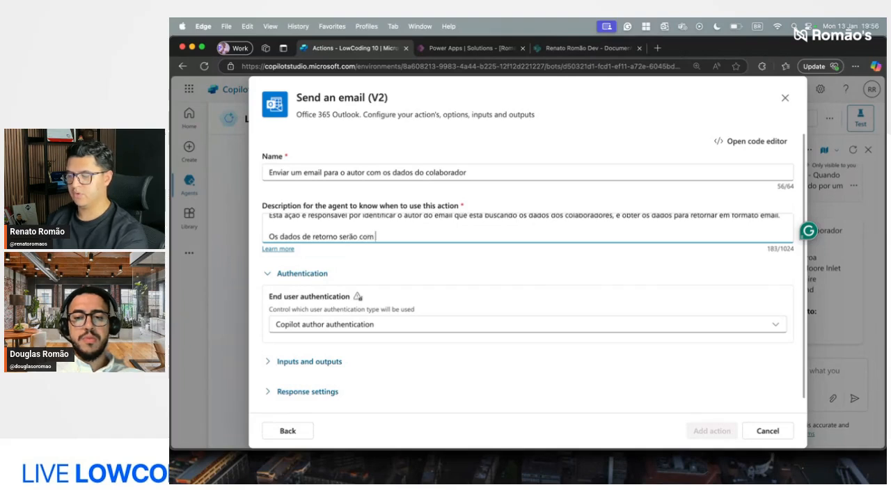
{"action": "type", "text": " base no arquivo Exce"}
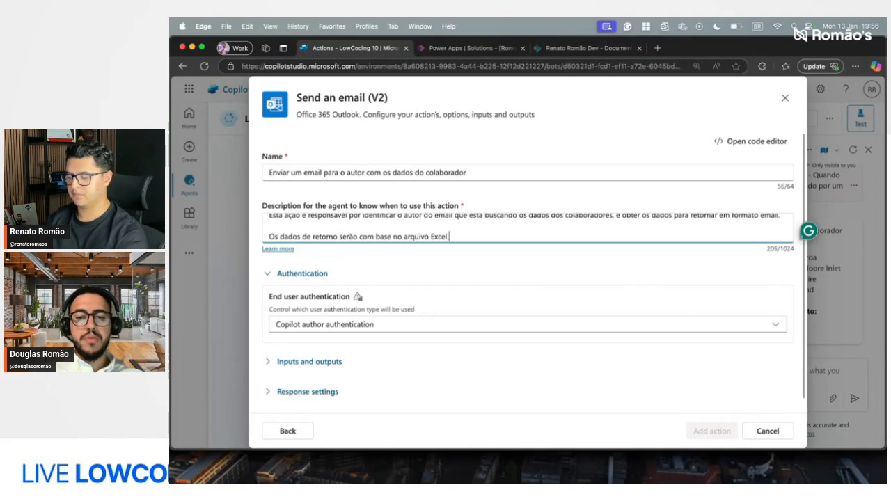
{"action": "type", "text": "l"}
{"action": "key", "text": "BackSpace"}
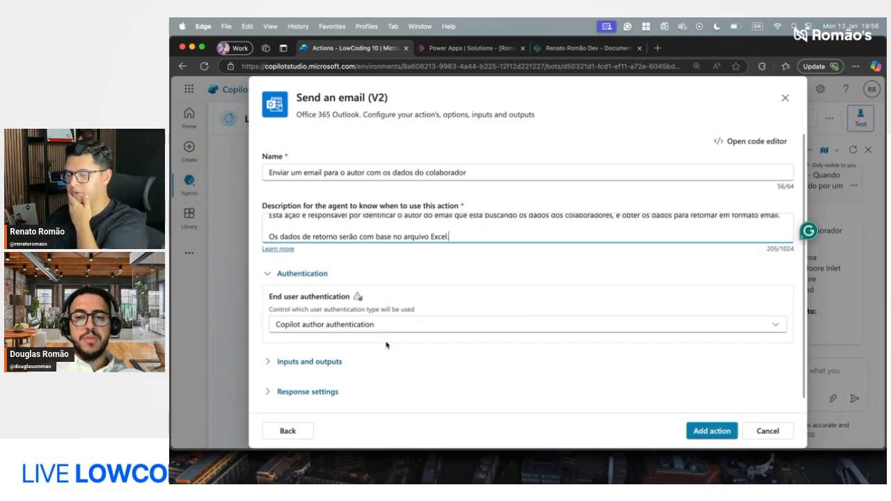
- Set the action's Subject input to be filled with the fixed value "Dados do Colaborador"
{"action": "left_click", "coordinate": [338, 364]}
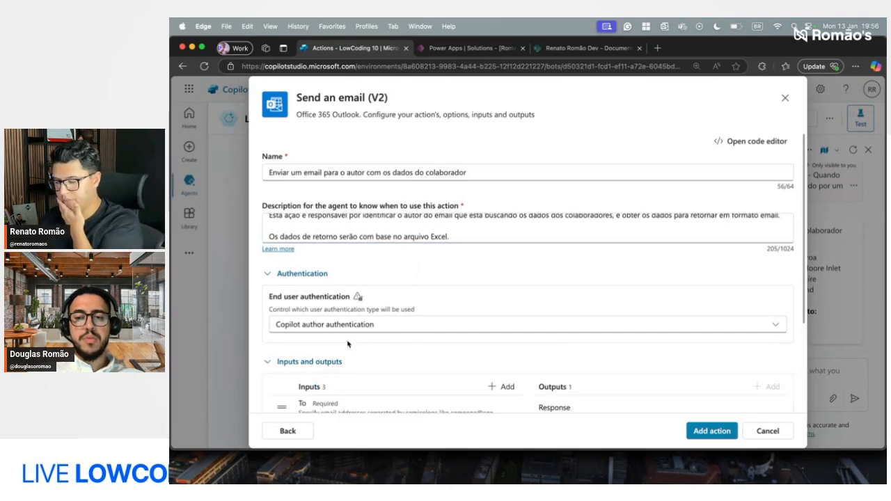
{"action": "scroll", "coordinate": [347, 344], "scroll_direction": "down", "scroll_amount": 3}
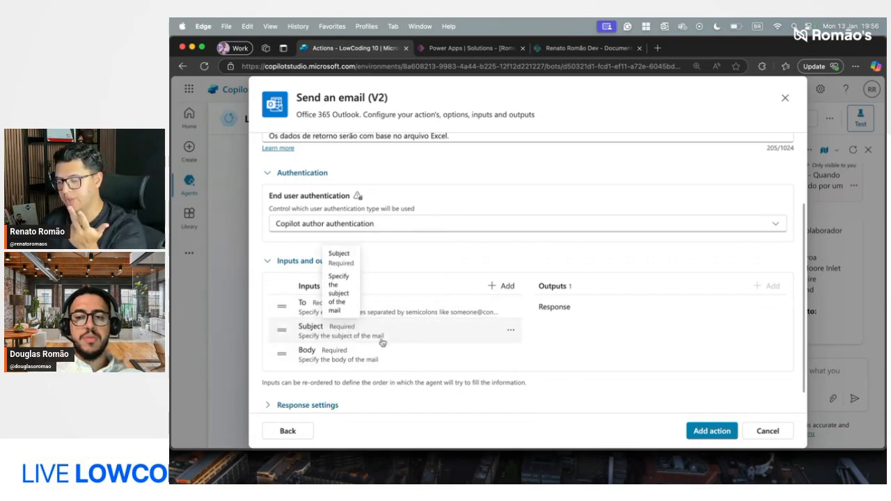
{"action": "left_click", "coordinate": [341, 332]}
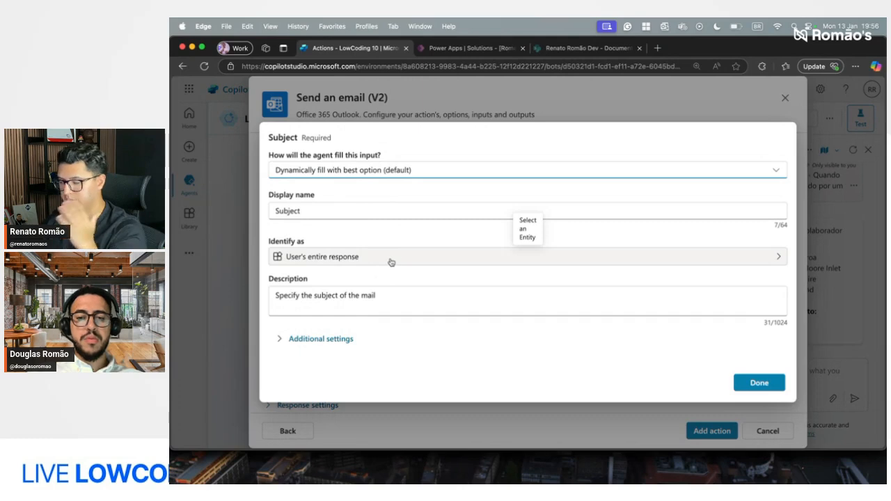
{"action": "left_click", "coordinate": [381, 173]}
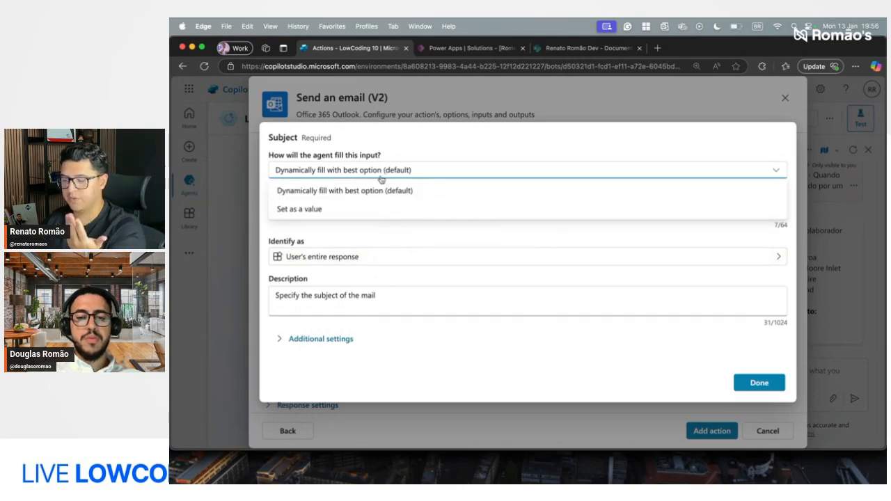
{"action": "left_click", "coordinate": [354, 209]}
{"action": "left_click", "coordinate": [592, 284]}
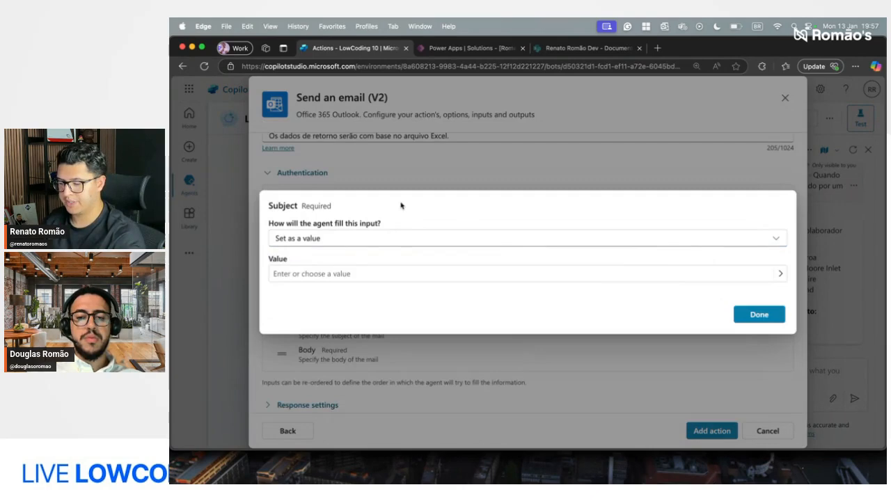
{"action": "left_click", "coordinate": [366, 273]}
{"action": "type", "text": "Dado"}
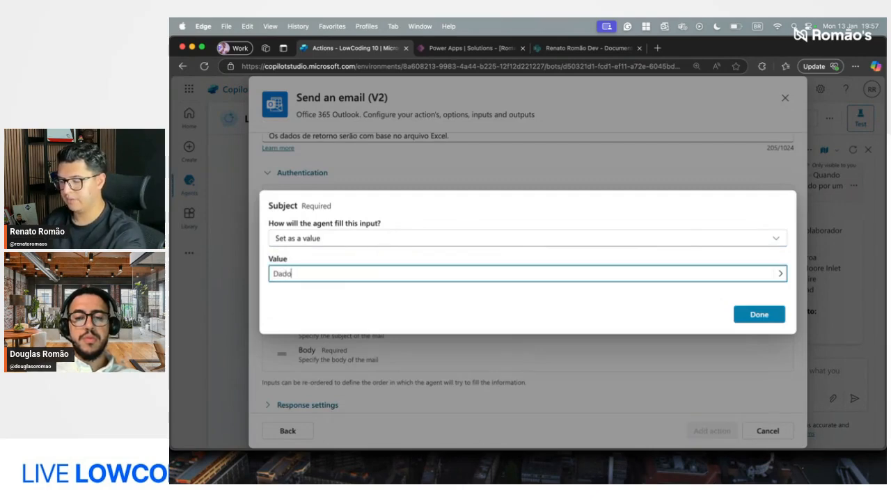
{"action": "type", "text": "s do Colaborador"}
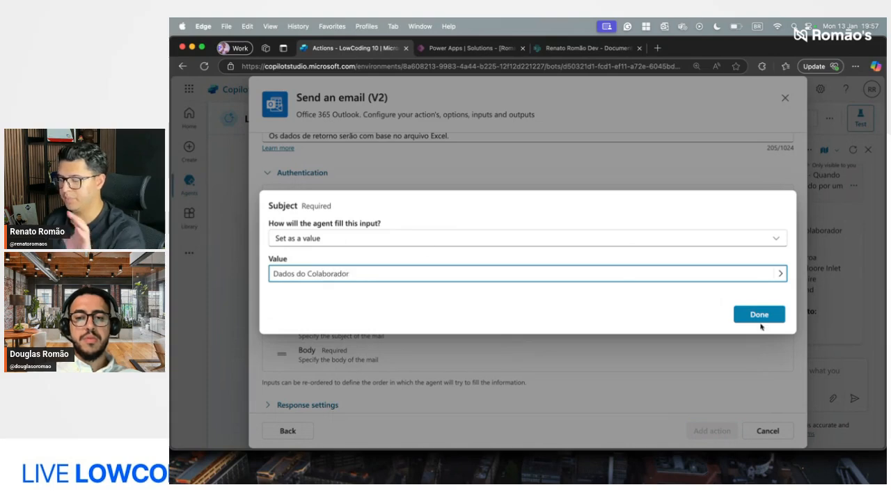
{"action": "left_click", "coordinate": [759, 317]}
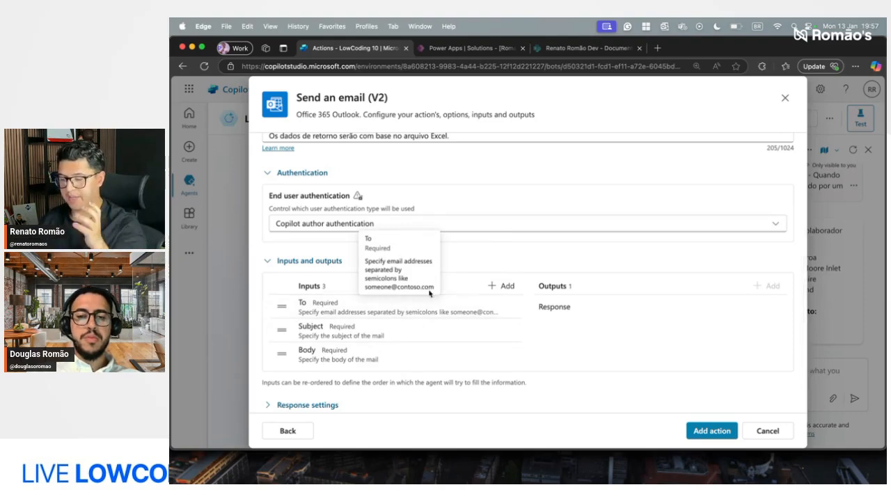
{"action": "scroll", "coordinate": [478, 183], "scroll_direction": "up", "scroll_amount": 1}
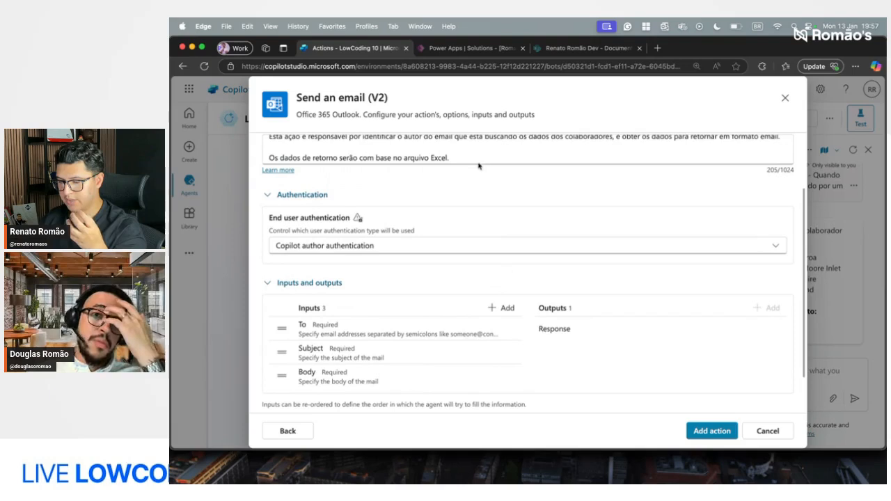
{"action": "left_click", "coordinate": [481, 157]}
{"action": "key", "text": "Return"}
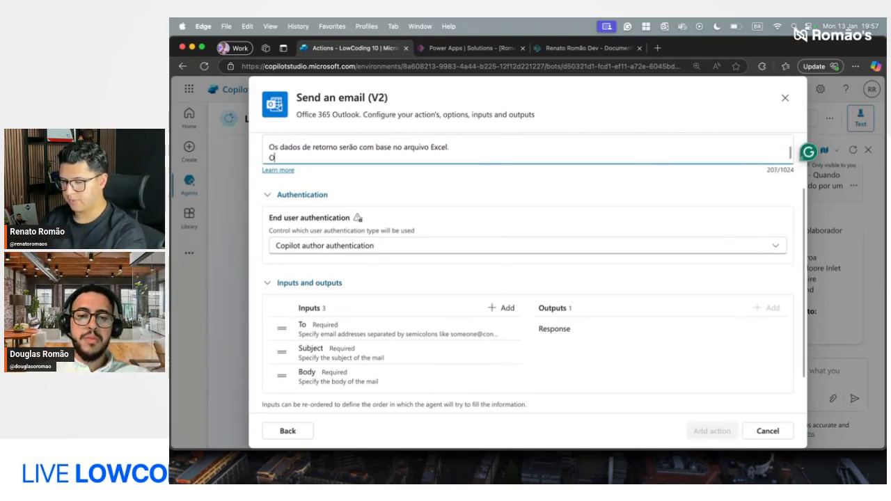
{"action": "key", "text": "BackSpace"}
{"action": "key", "text": "BackSpace"}
{"action": "key", "text": "BackSpace"}
{"action": "key", "text": "BackSpace"}
{"action": "key", "text": "BackSpace"}
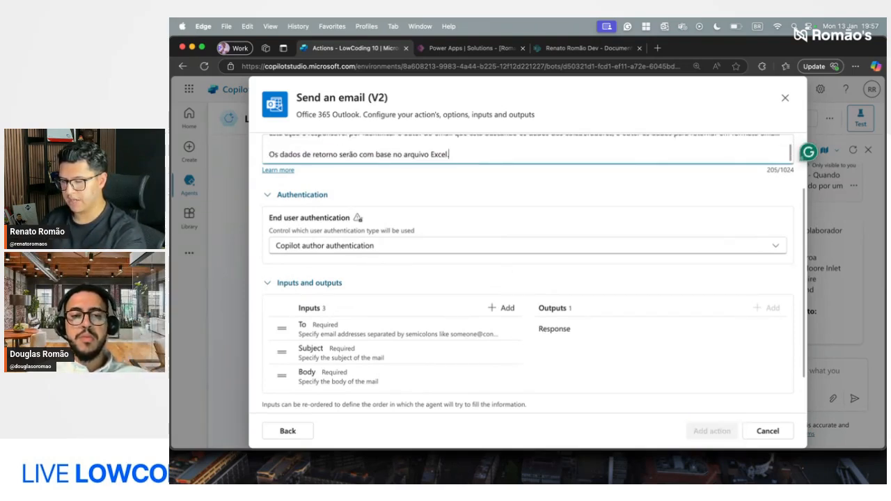
- Append the sentence "Os dados desse input serão com base no email recebido." to the To input's description
{"action": "left_click", "coordinate": [422, 332]}
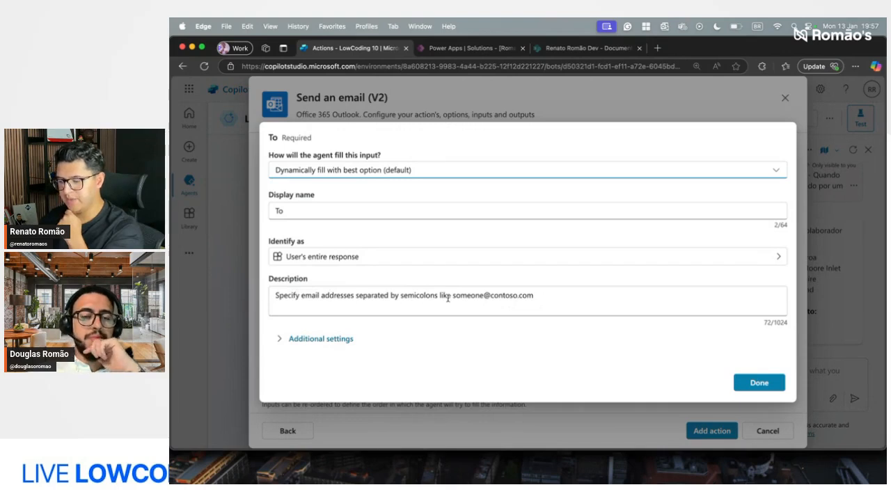
{"action": "double_click", "coordinate": [586, 298]}
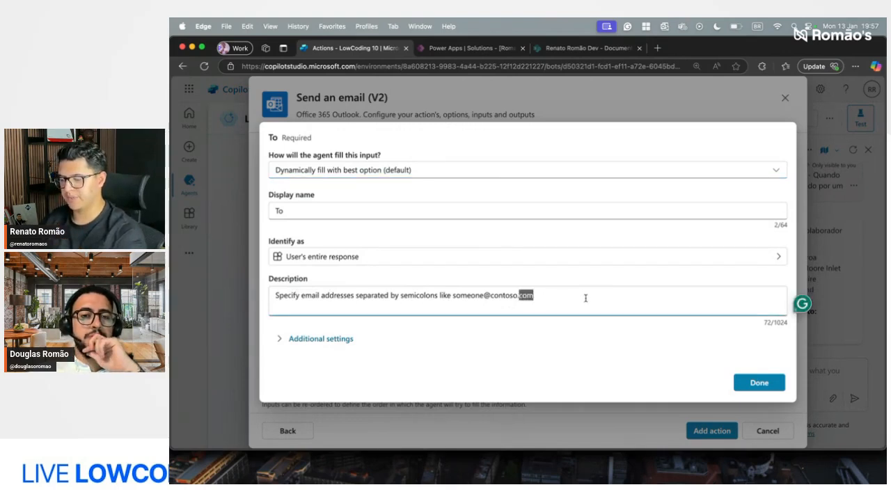
{"action": "left_click", "coordinate": [585, 297]}
{"action": "type", "text": ". Os d"}
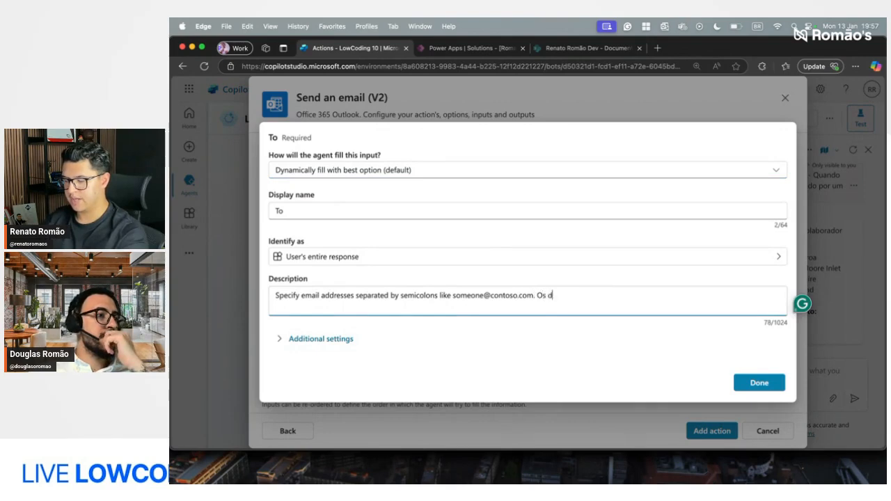
{"action": "type", "text": "ados dess"}
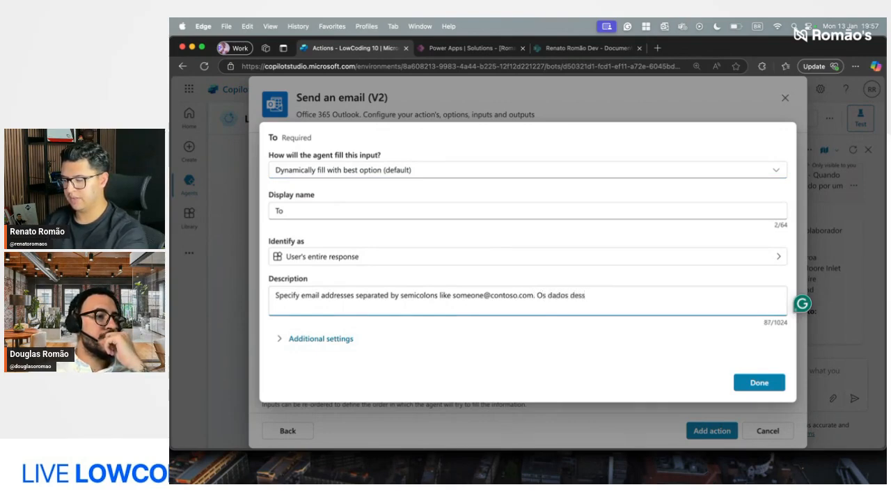
{"action": "type", "text": "e inp"}
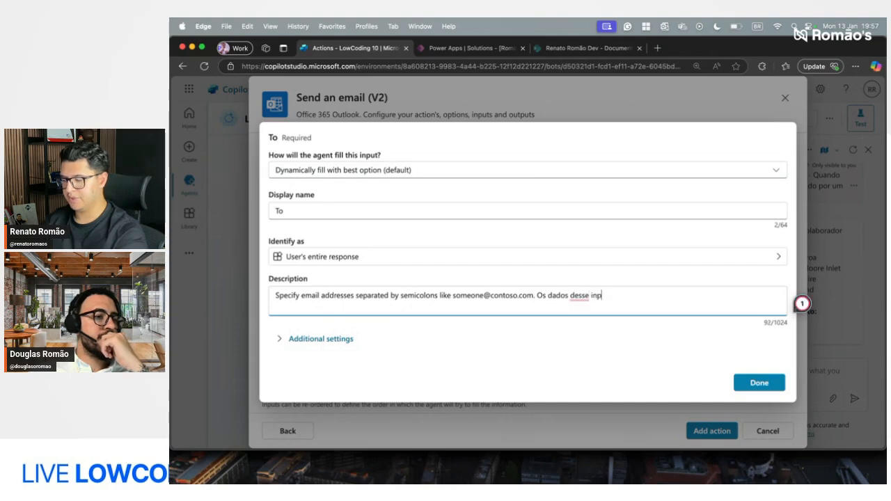
{"action": "type", "text": "ut serão com"}
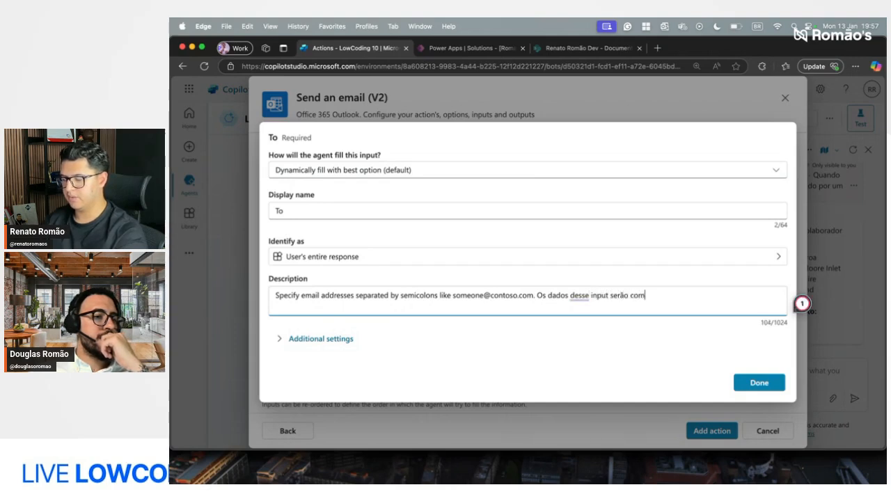
{"action": "type", "text": " base no email "}
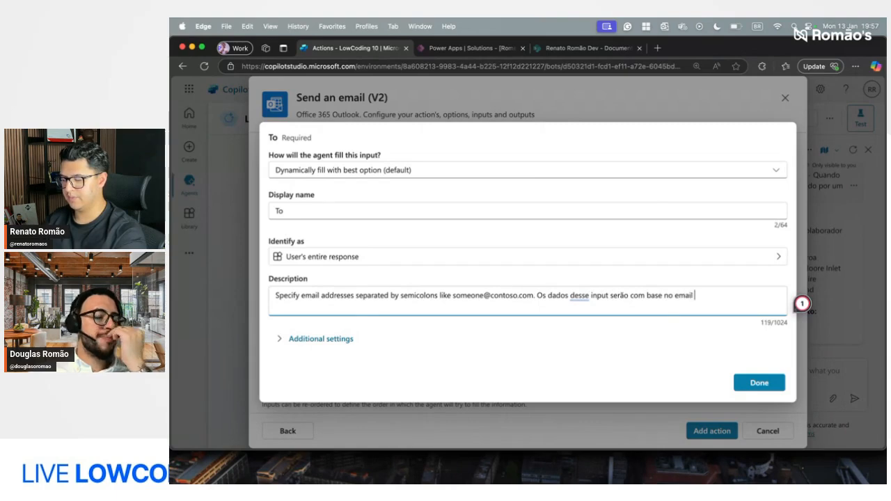
{"action": "type", "text": "recebido."}
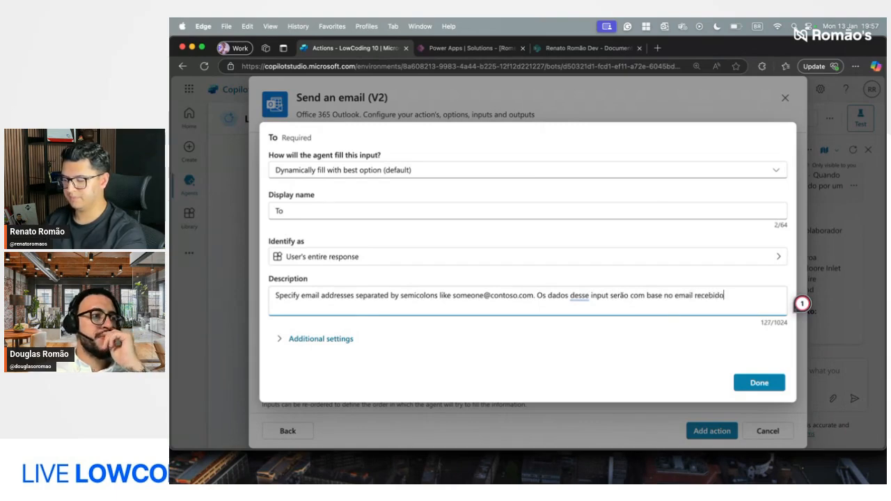
{"action": "left_click", "coordinate": [758, 382]}
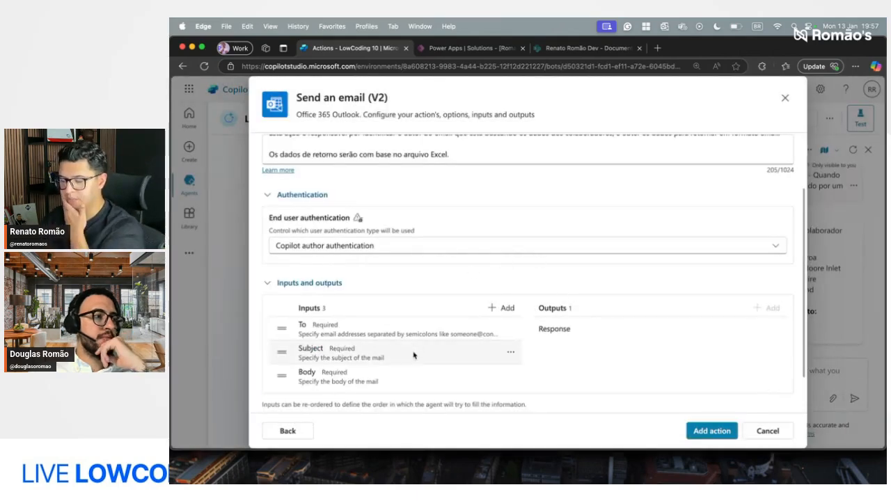
- Append "Os dados do corpo do email serão os itens de retorno da resposta de ação do Excel" to the Body input's description
{"action": "left_click", "coordinate": [332, 383]}
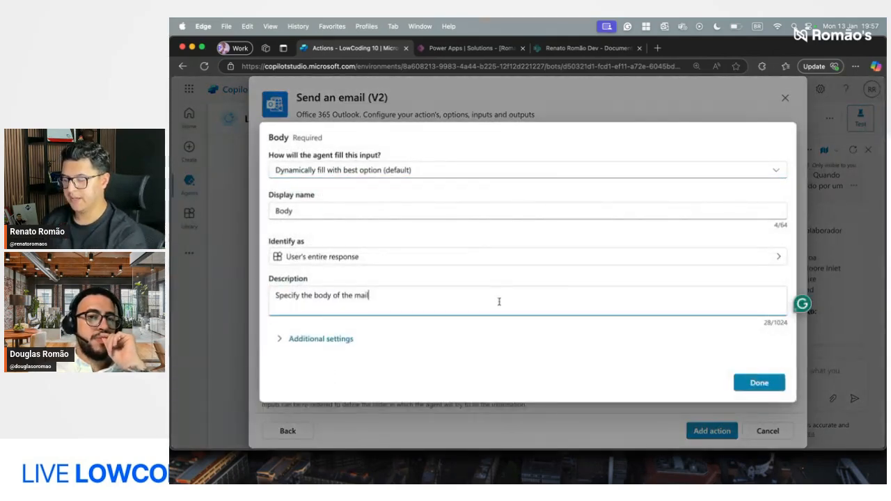
{"action": "type", "text": ". Os dados do copo"}
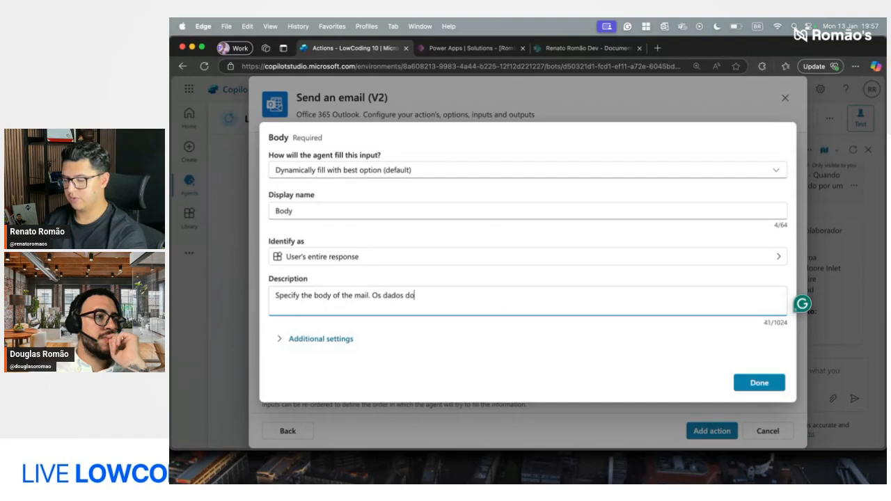
{"action": "key", "text": "BackSpace"}
{"action": "type", "text": "rpo "}
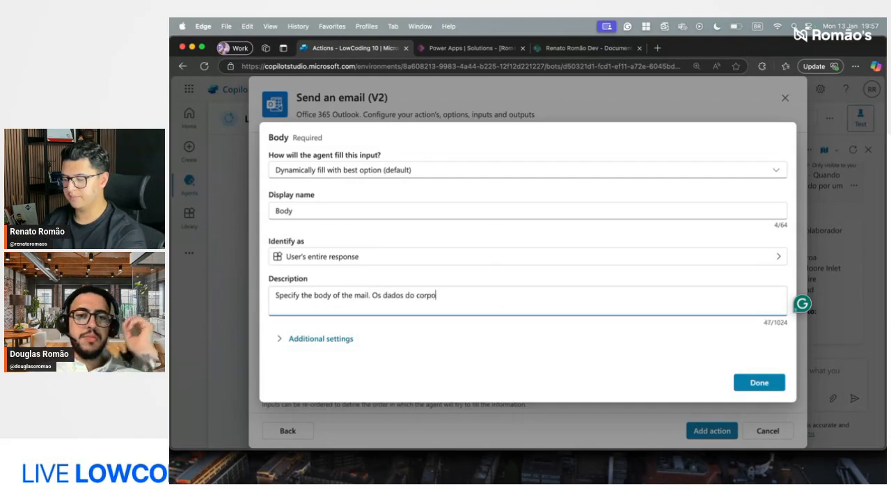
{"action": "type", "text": "do email serão os "}
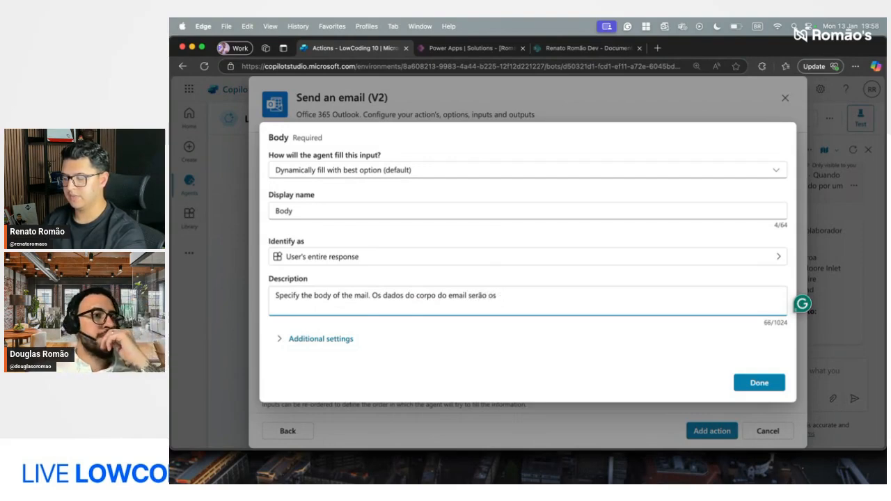
{"action": "type", "text": "itens de retorno"}
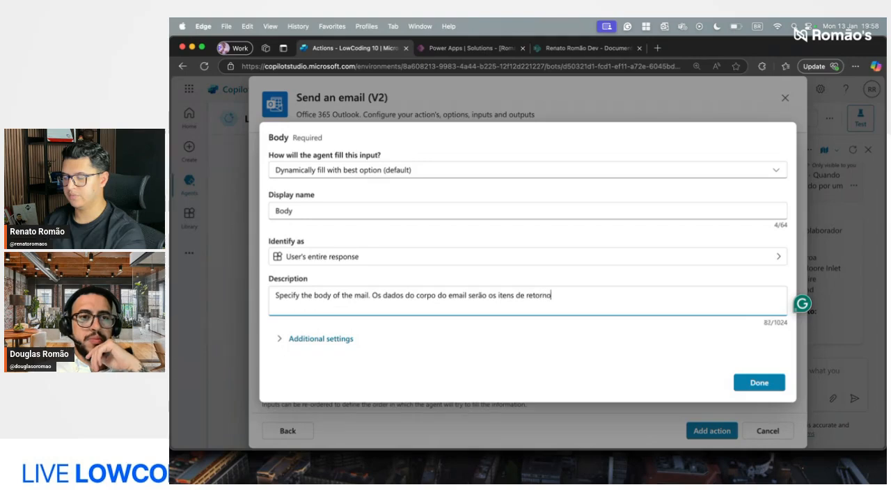
{"action": "type", "text": " da resposta "}
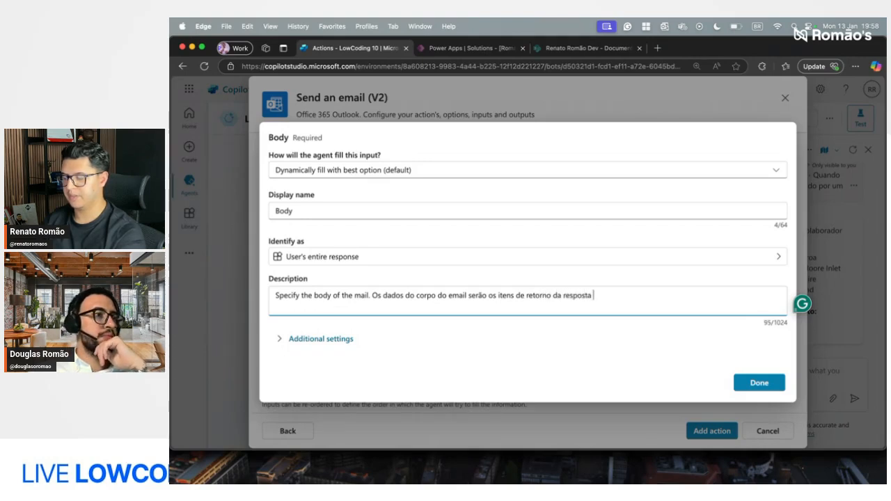
{"action": "type", "text": "de a"}
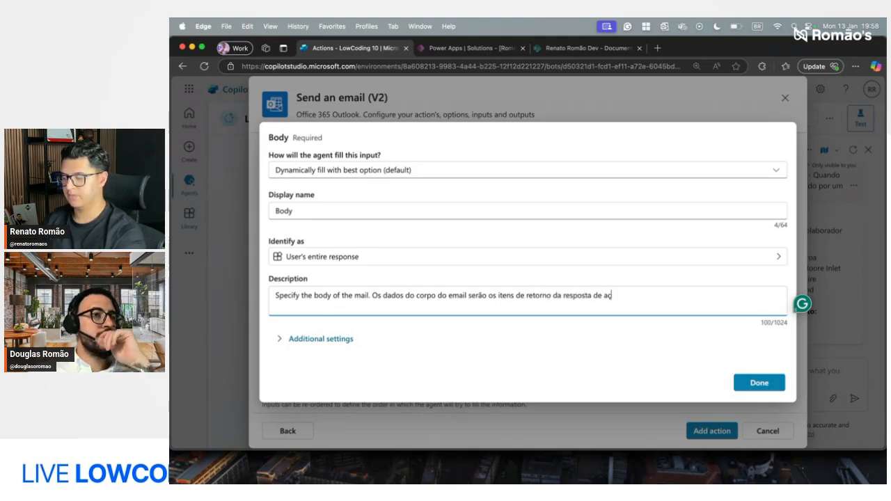
{"action": "type", "text": "ção do E"}
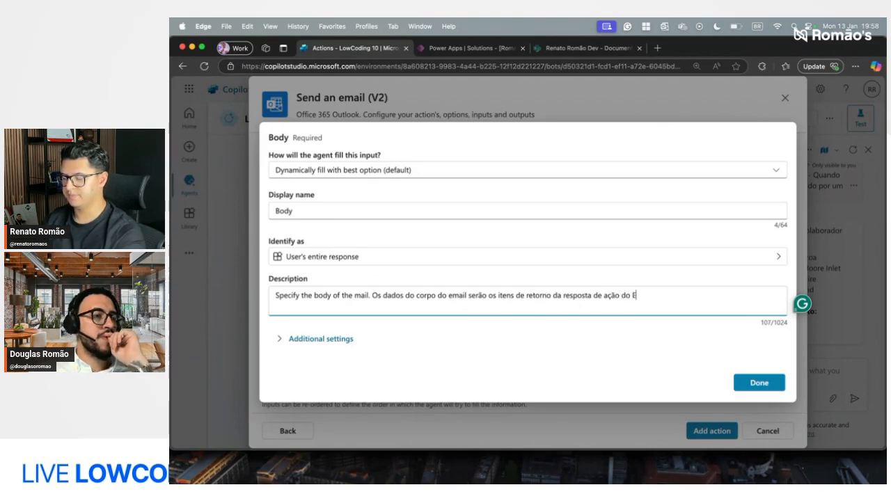
{"action": "type", "text": "xcel."}
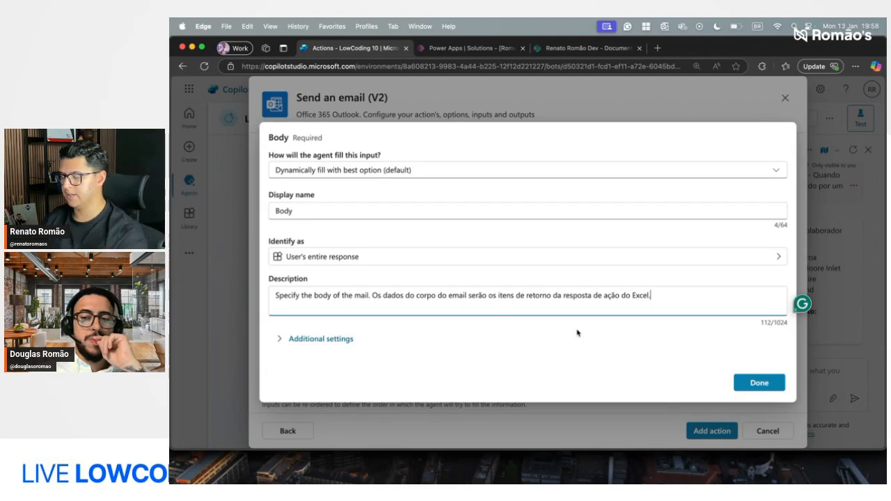
- End the Body input's description with " - Listar dados do colaborador." and add the email action to the agent
{"action": "type", "text": "  Lista d"}
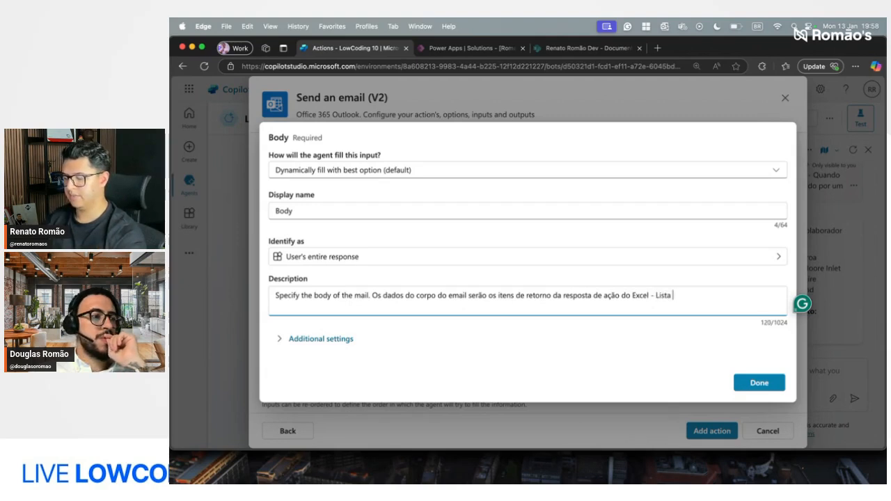
{"action": "type", "text": "dados do coal"}
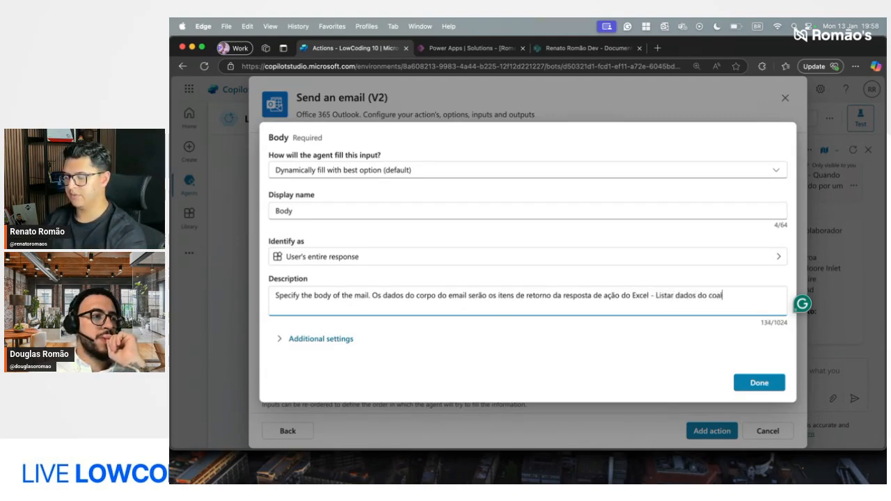
{"action": "key", "text": "BackSpace"}
{"action": "key", "text": "BackSpace"}
{"action": "type", "text": "laborador."}
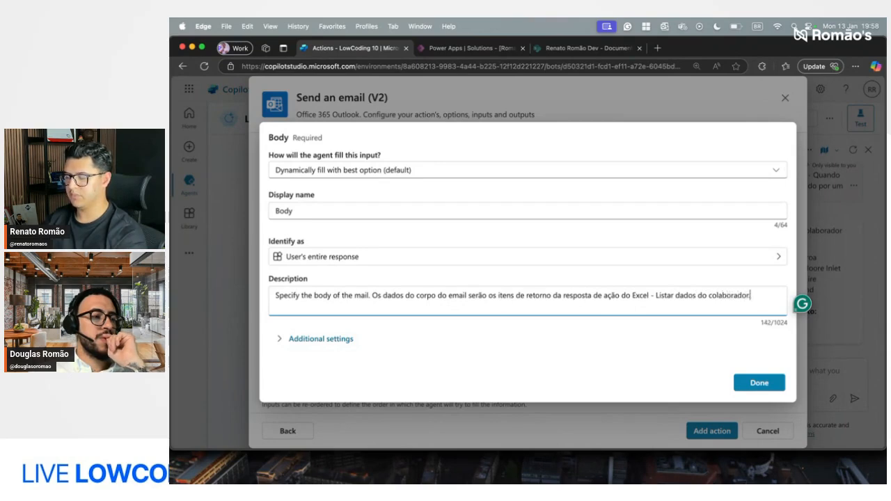
{"action": "left_click", "coordinate": [751, 377]}
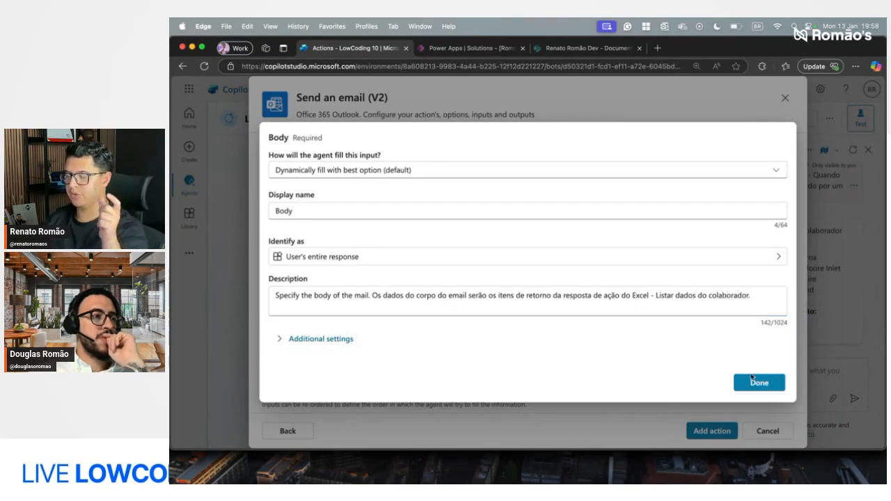
{"action": "scroll", "coordinate": [660, 379], "scroll_direction": "down", "scroll_amount": 2}
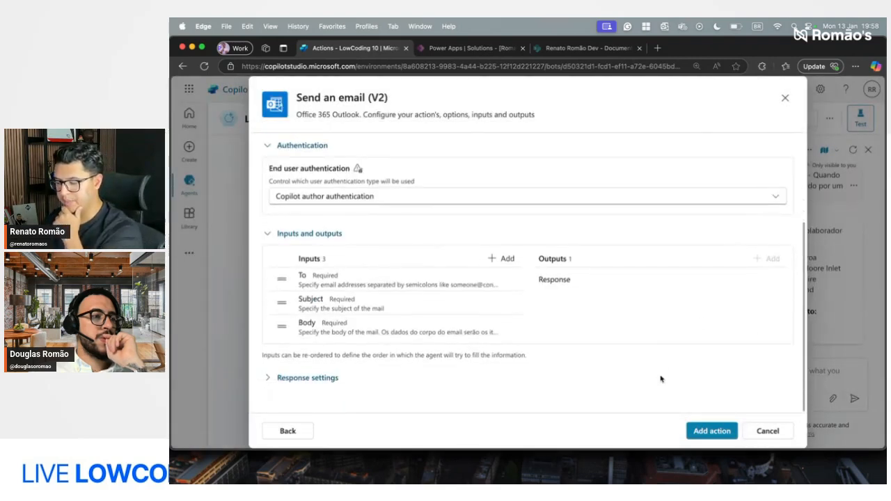
{"action": "left_click", "coordinate": [711, 431]}
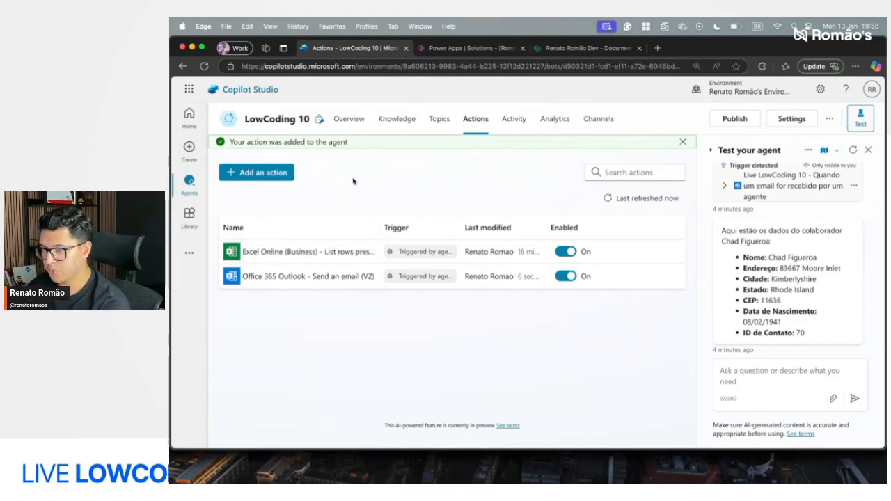
- Edit the agent's details in its overview, adding "(Excel)" at the end of item 1 of the instructions
{"action": "left_click", "coordinate": [362, 122]}
{"action": "scroll", "coordinate": [442, 302], "scroll_direction": "down", "scroll_amount": 3}
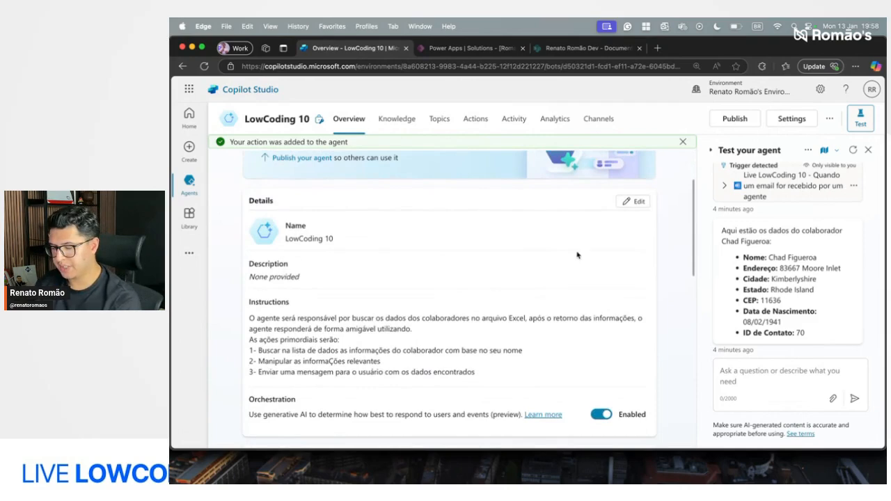
{"action": "left_click", "coordinate": [633, 185]}
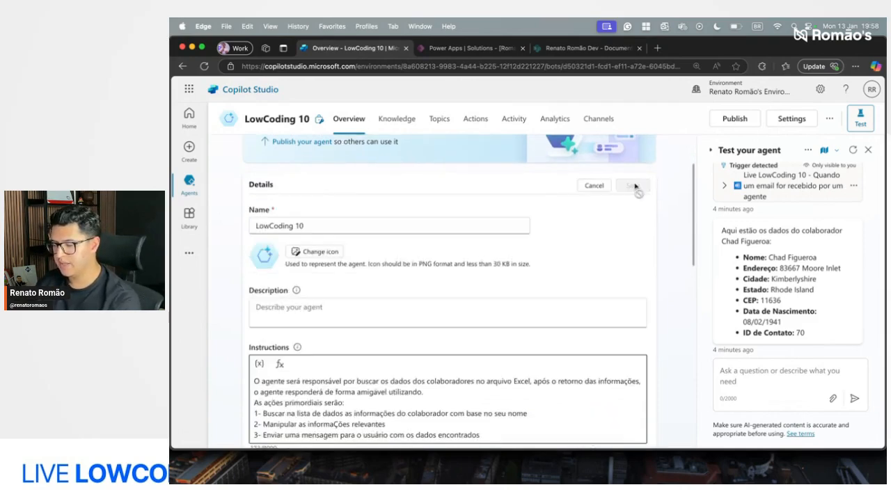
{"action": "scroll", "coordinate": [581, 359], "scroll_direction": "down", "scroll_amount": 2}
{"action": "scroll", "coordinate": [581, 357], "scroll_direction": "down", "scroll_amount": 1}
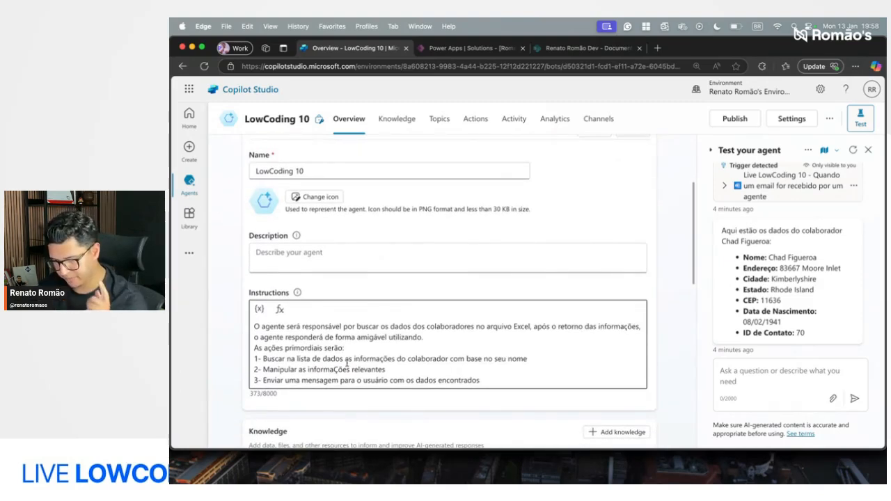
{"action": "left_click", "coordinate": [539, 360]}
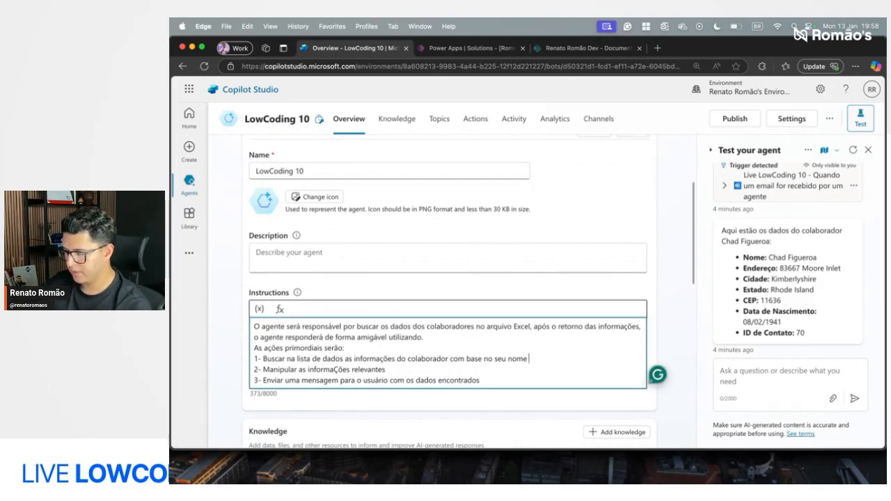
{"action": "type", "text": "(Excel"}
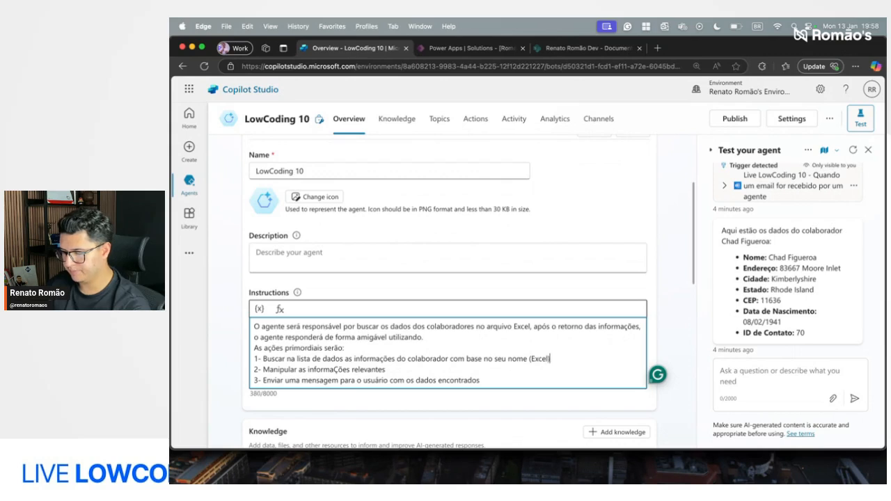
{"action": "type", "text": ")"}
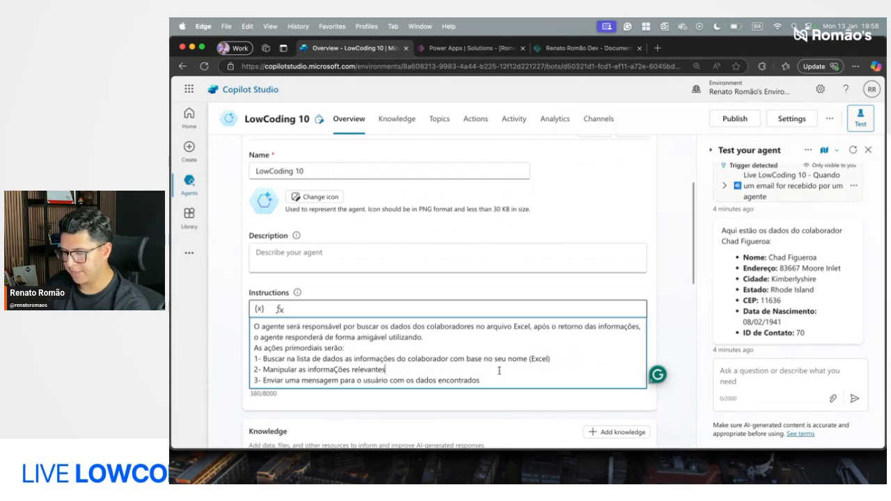
- Reword item 3 of the agent's instructions so it sends "um email" to "o autor do email inicial"
{"action": "left_click", "coordinate": [504, 376]}
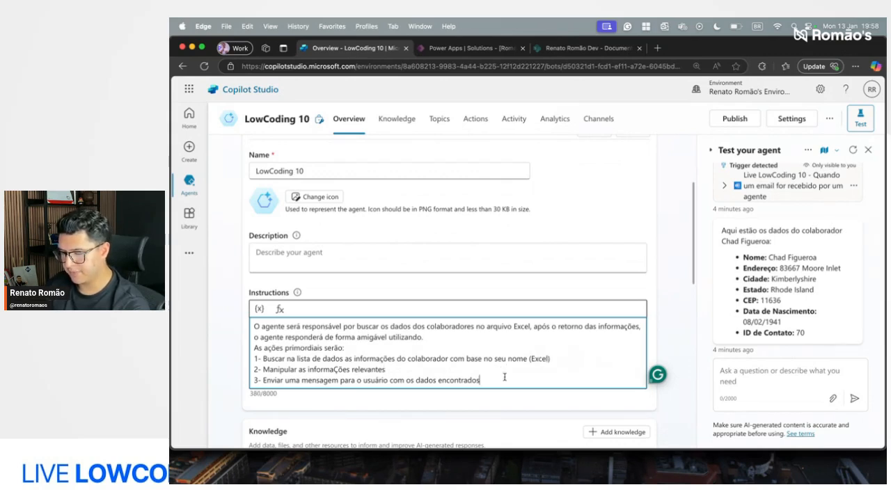
{"action": "double_click", "coordinate": [314, 380]}
{"action": "key", "text": "BackSpace"}
{"action": "type", "text": "email"}
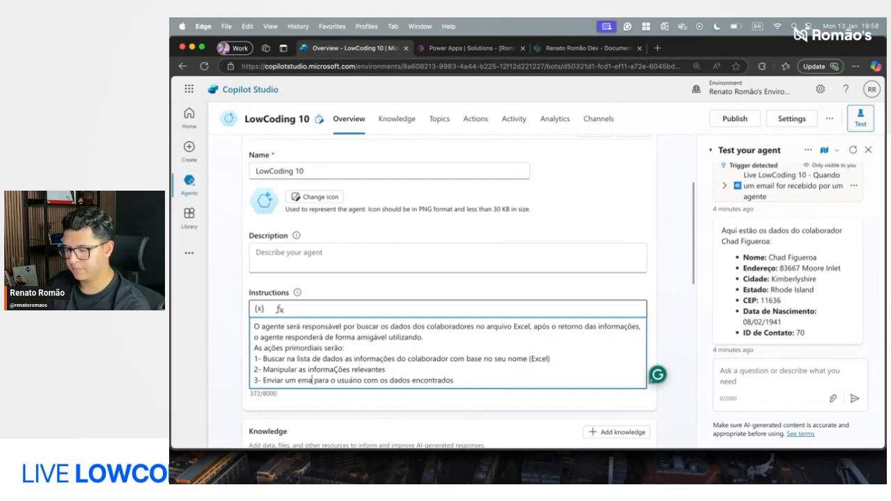
{"action": "double_click", "coordinate": [355, 380]}
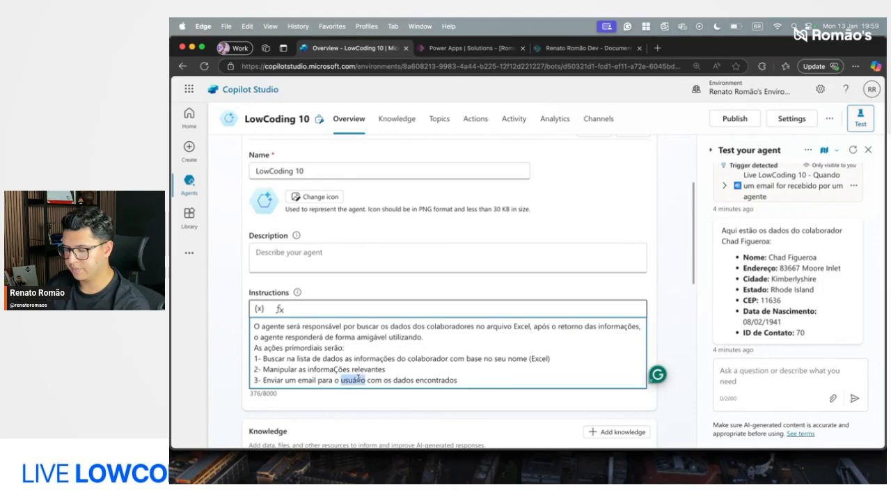
{"action": "type", "text": "auto"}
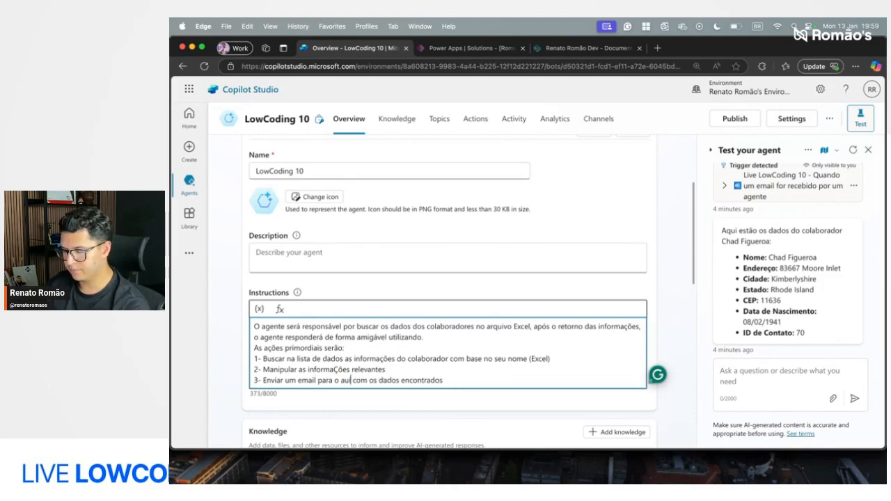
{"action": "type", "text": "r do email in"}
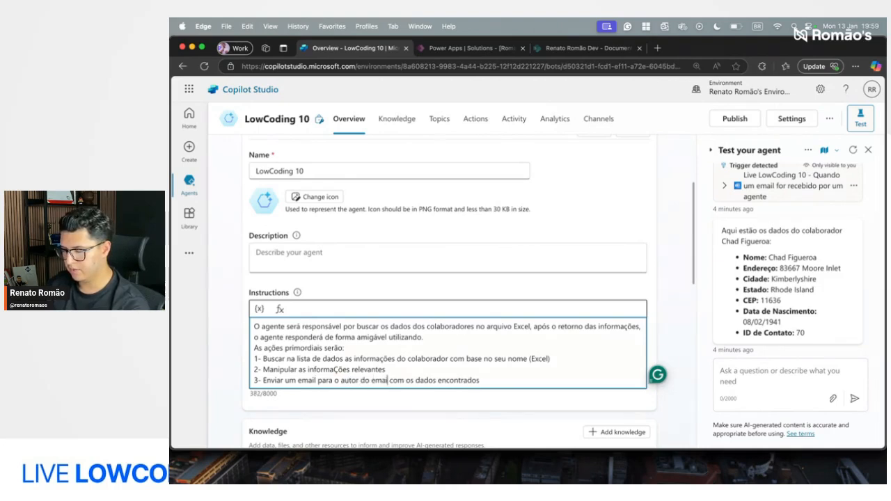
{"action": "type", "text": "icial"}
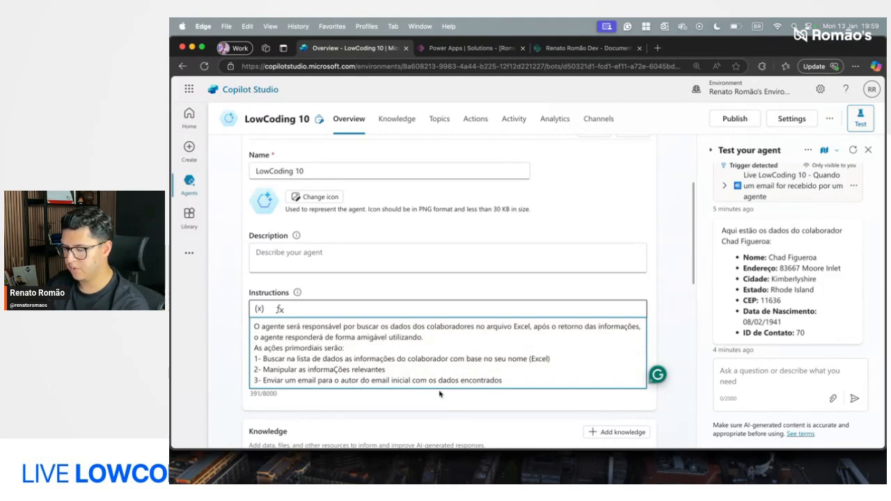
- Append "no Excel (Outlook)" to the end of item 3 of the instructions and save the agent's details
{"action": "left_click", "coordinate": [519, 393]}
{"action": "left_click", "coordinate": [521, 378]}
{"action": "type", "text": "no "}
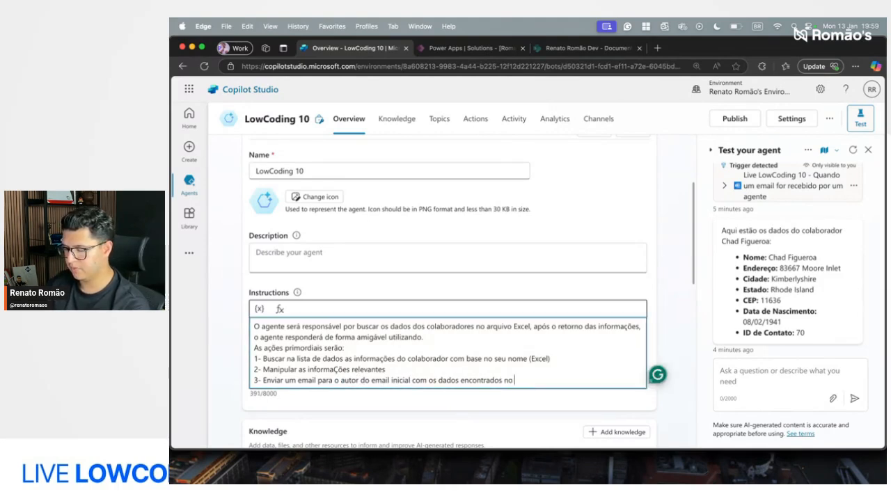
{"action": "type", "text": "Excel"}
{"action": "scroll", "coordinate": [546, 310], "scroll_direction": "down", "scroll_amount": 2}
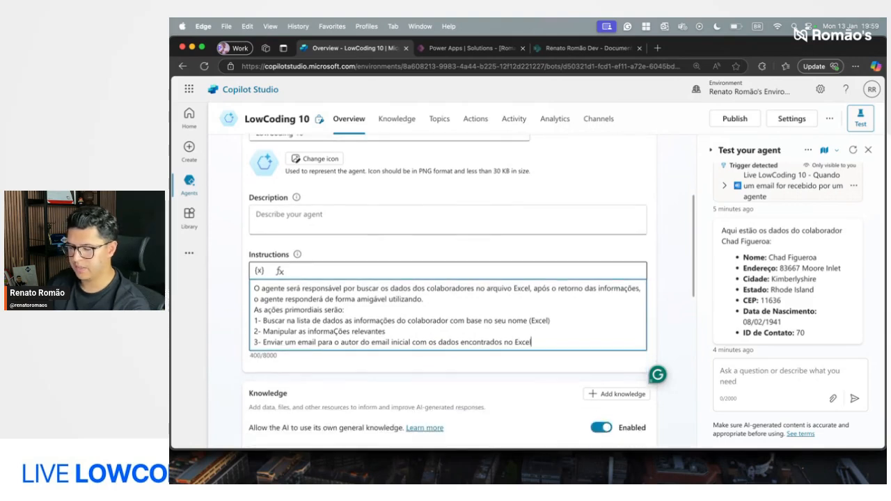
{"action": "type", "text": "(Outlook"}
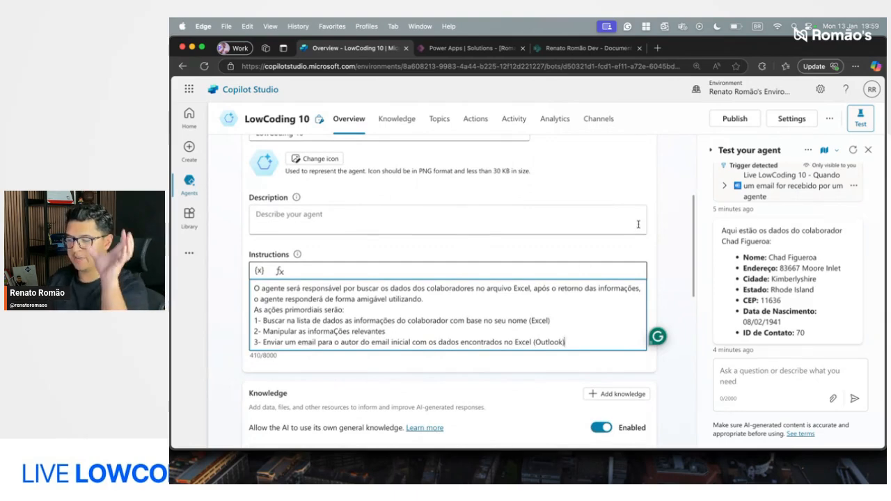
{"action": "scroll", "coordinate": [637, 224], "scroll_direction": "up", "scroll_amount": 1}
{"action": "scroll", "coordinate": [637, 224], "scroll_direction": "up", "scroll_amount": 2}
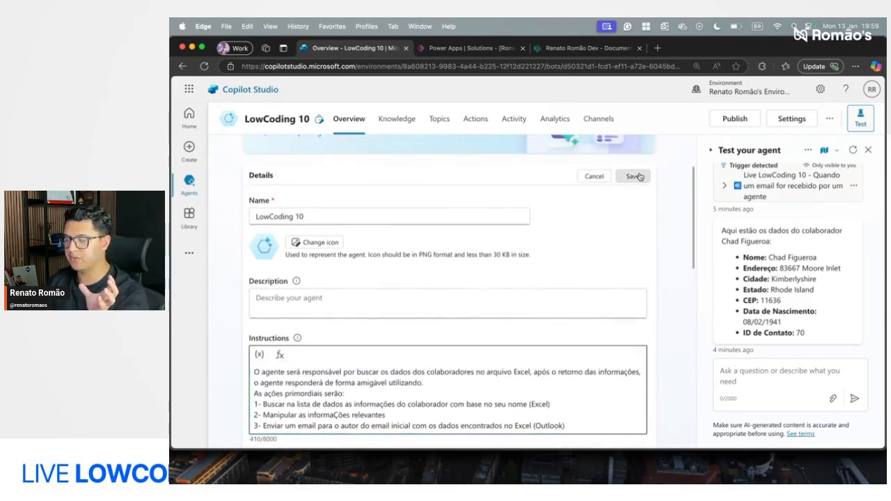
{"action": "left_click", "coordinate": [638, 175]}
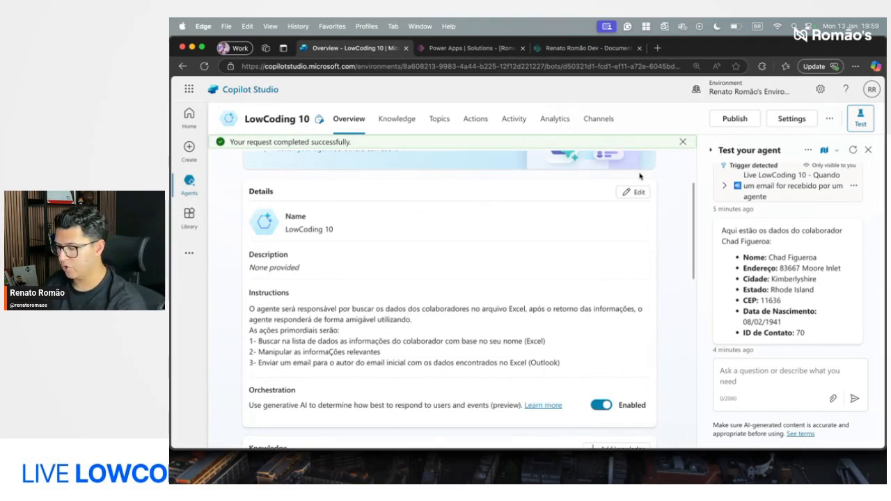
- Restart the test chat, test the email trigger with the Jan 13, 07:51 PM instance, and review the email action in the activity map
{"action": "left_click", "coordinate": [852, 150]}
{"action": "scroll", "coordinate": [534, 308], "scroll_direction": "down", "scroll_amount": 3}
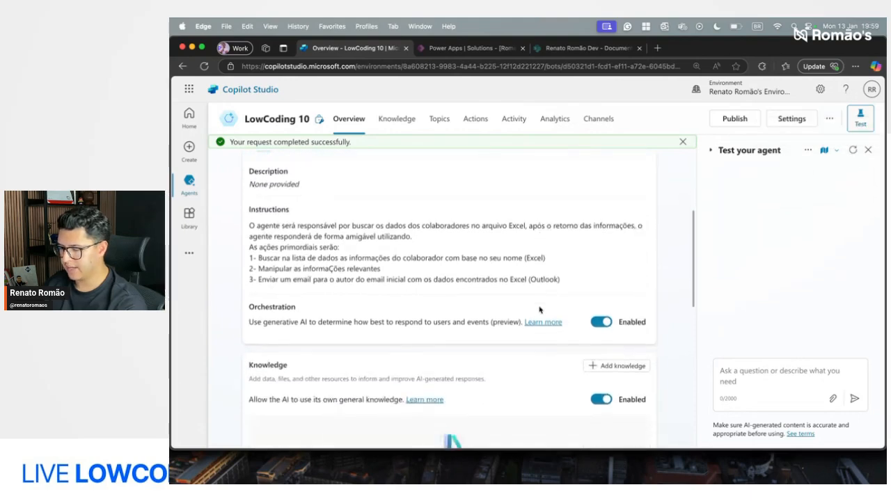
{"action": "scroll", "coordinate": [540, 310], "scroll_direction": "down", "scroll_amount": 10}
{"action": "left_click", "coordinate": [624, 336]}
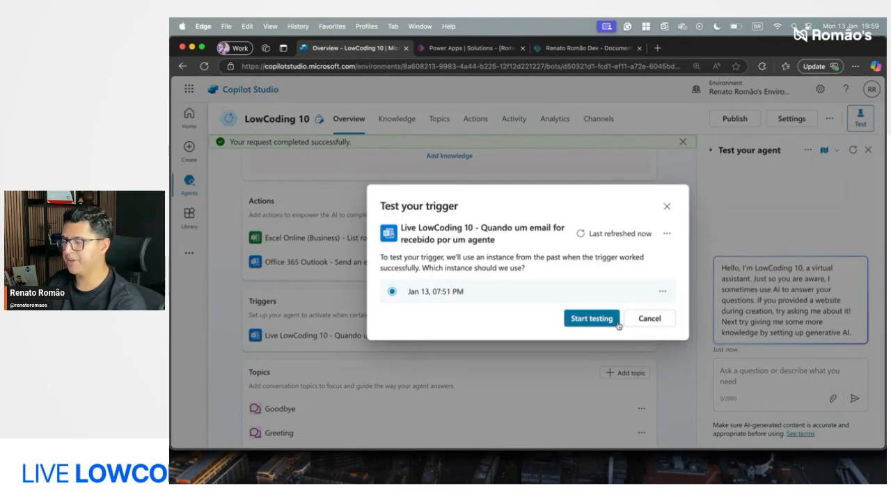
{"action": "left_click", "coordinate": [605, 324]}
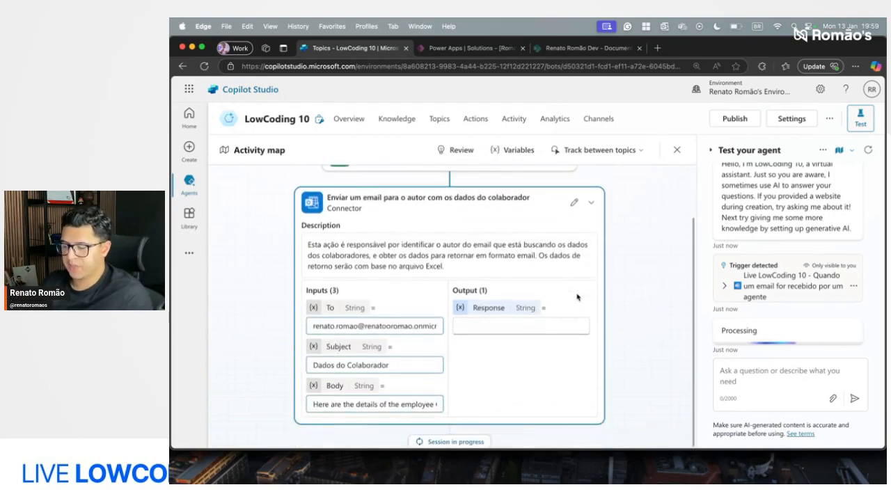
{"action": "scroll", "coordinate": [543, 250], "scroll_direction": "up", "scroll_amount": 2}
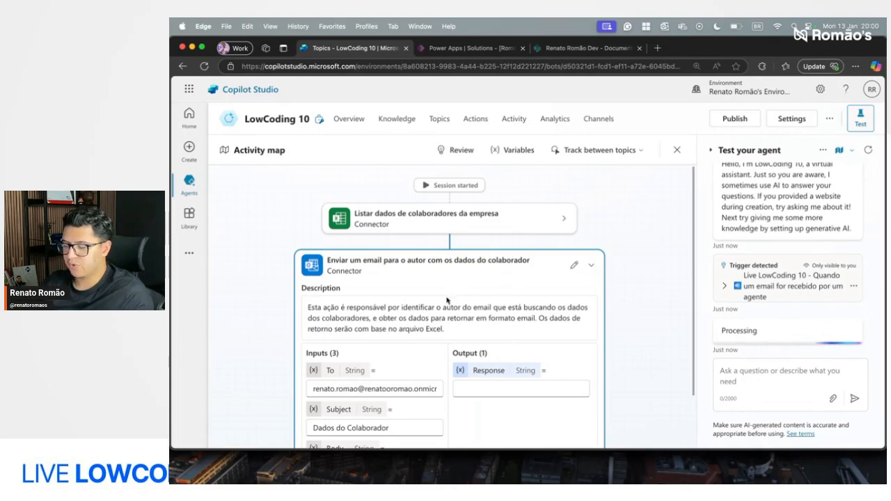
{"action": "scroll", "coordinate": [471, 351], "scroll_direction": "down", "scroll_amount": 1}
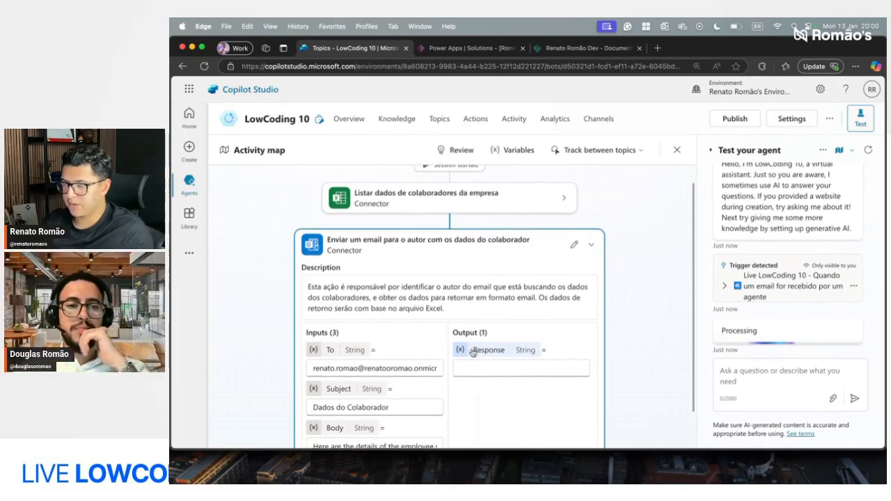
{"action": "scroll", "coordinate": [472, 352], "scroll_direction": "down", "scroll_amount": 2}
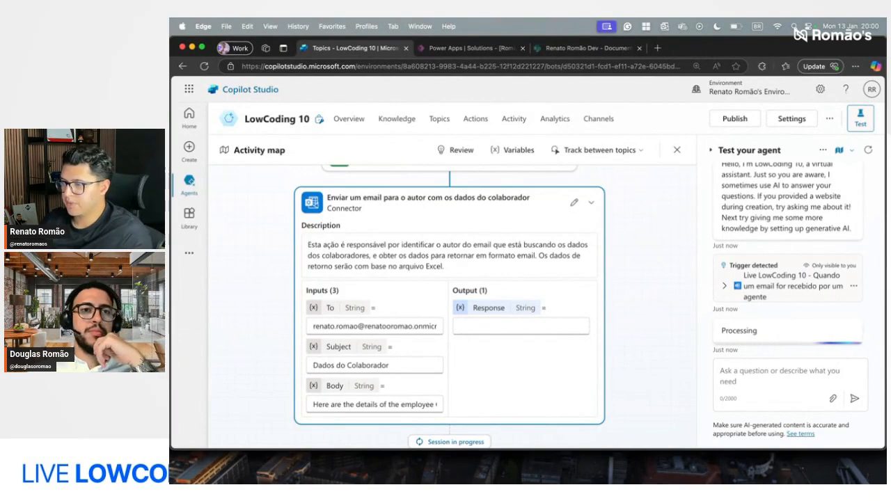
- Switch to the Outlook web inbox, read the "Dados do Colaborador" email, and dismiss the clipboard permission request
{"action": "left_click", "coordinate": [657, 48]}
{"action": "type", "text": "out"}
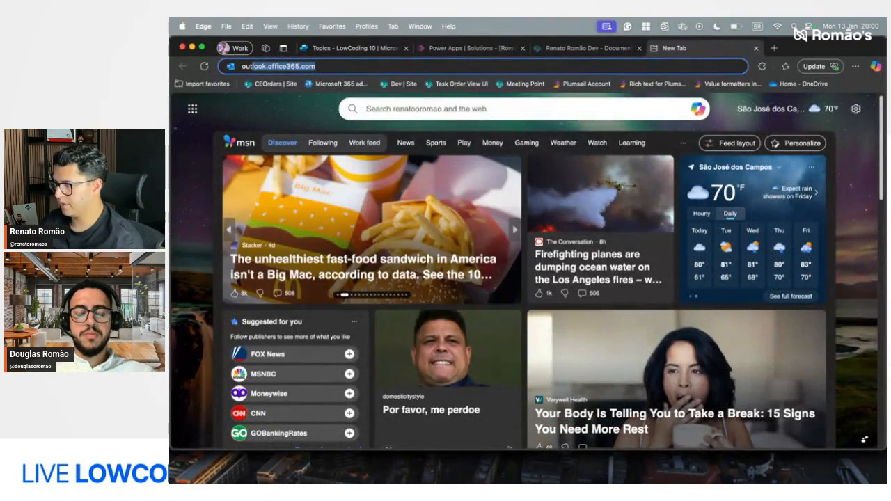
{"action": "key", "text": "super+Tab"}
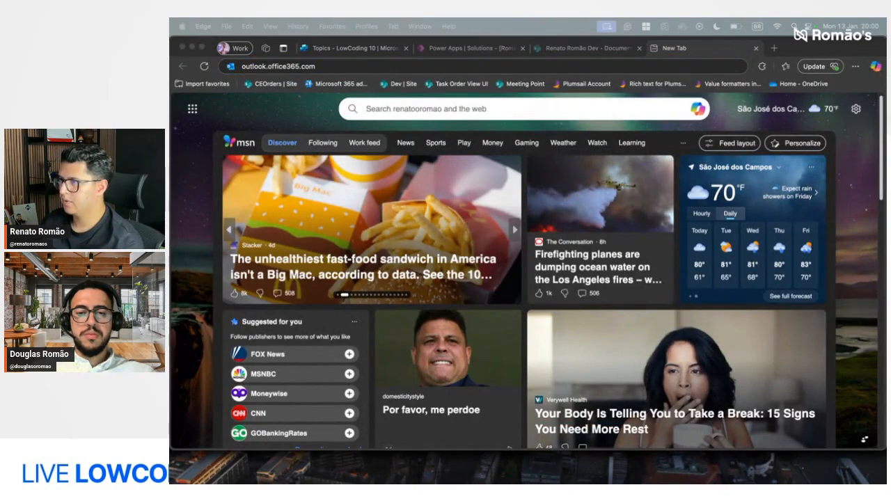
{"action": "left_click_drag", "start_coordinate": [480, 20], "coordinate": [459, 69]}
{"action": "double_click", "coordinate": [458, 69]}
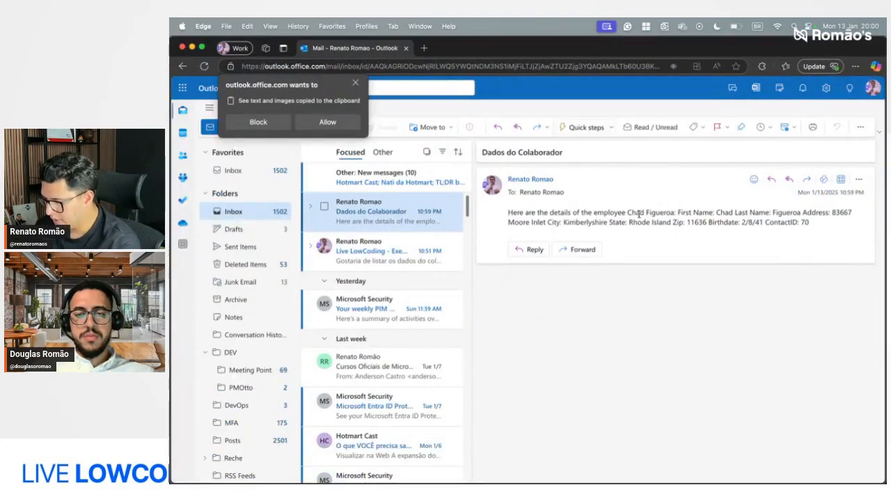
{"action": "left_click_drag", "start_coordinate": [724, 216], "coordinate": [659, 213]}
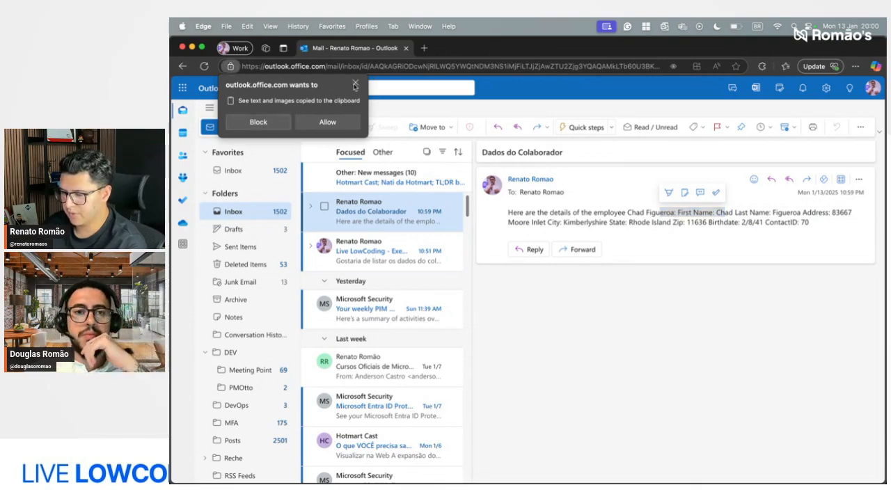
{"action": "left_click", "coordinate": [355, 85]}
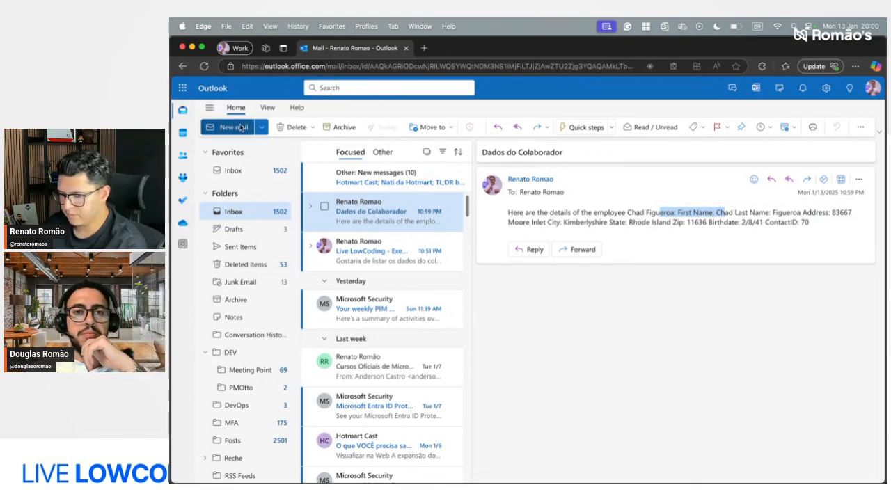
- Start a new email addressed to the user's own mailbox with the subject "Live LowCoding - Dados"
{"action": "left_click", "coordinate": [237, 126]}
{"action": "type", "text": "renato"}
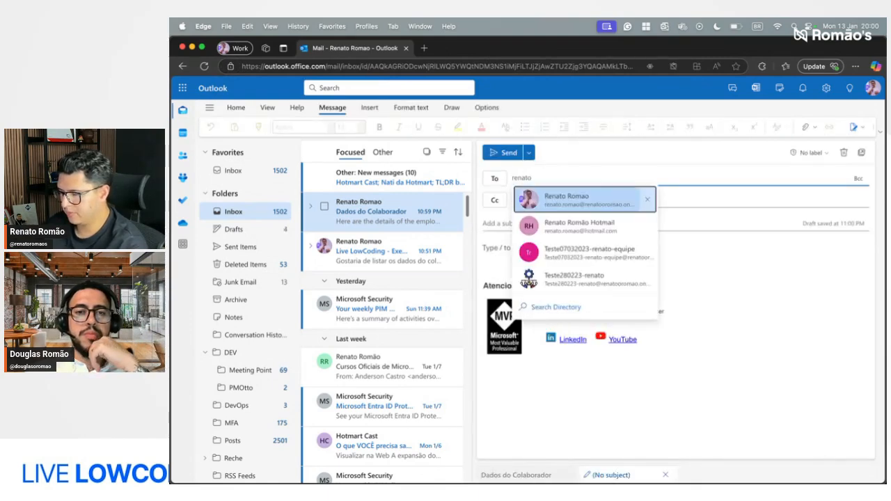
{"action": "key", "text": "Return"}
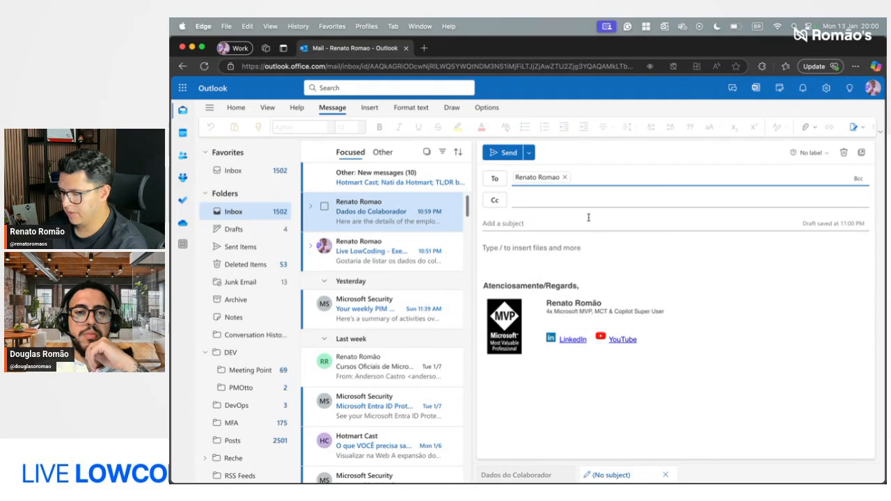
{"action": "left_click", "coordinate": [588, 219]}
{"action": "type", "text": "Live LowCoding - Dados"}
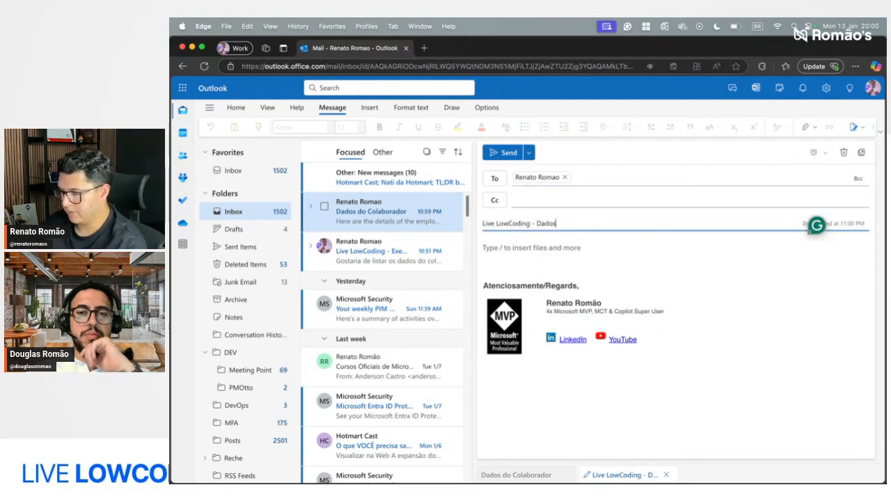
- Write the email body as "Olá RH," followed by the line "Quero os dados do colaborador"
{"action": "left_click", "coordinate": [538, 264]}
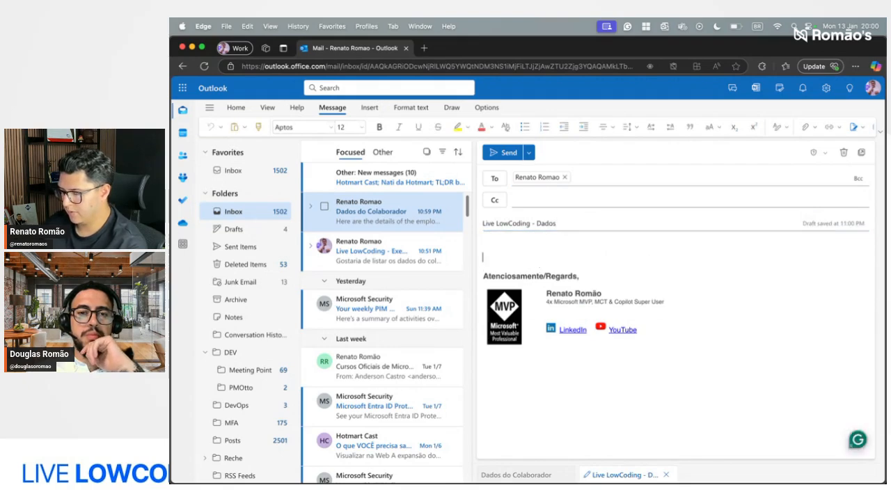
{"action": "type", "text": "Olá RH,"}
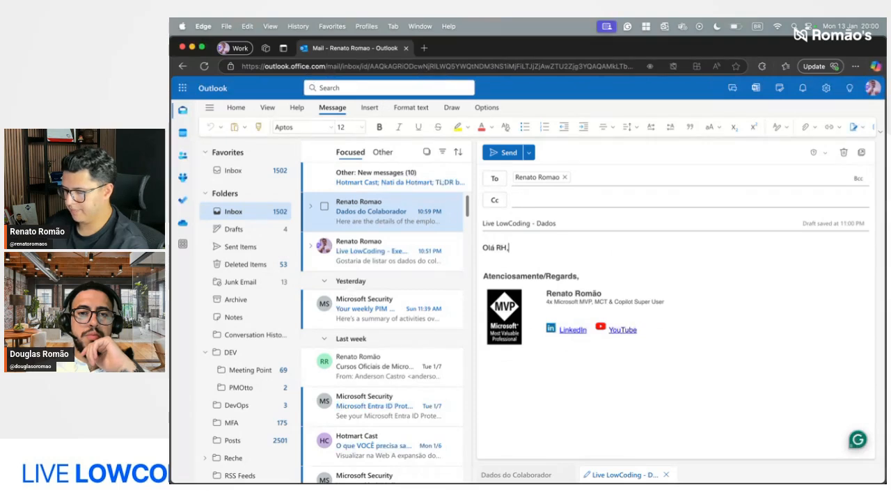
{"action": "key", "text": "Return"}
{"action": "type", "text": "Quero os dados do colaborador"}
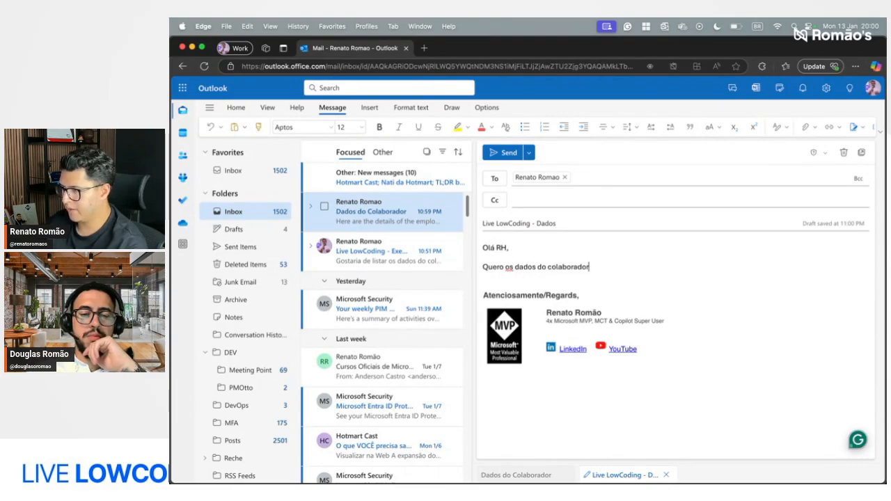
- Switch to the people_data workbook in Excel, copy the first and last name in row 82, and return to the email draft
{"action": "key", "text": "super+Tab"}
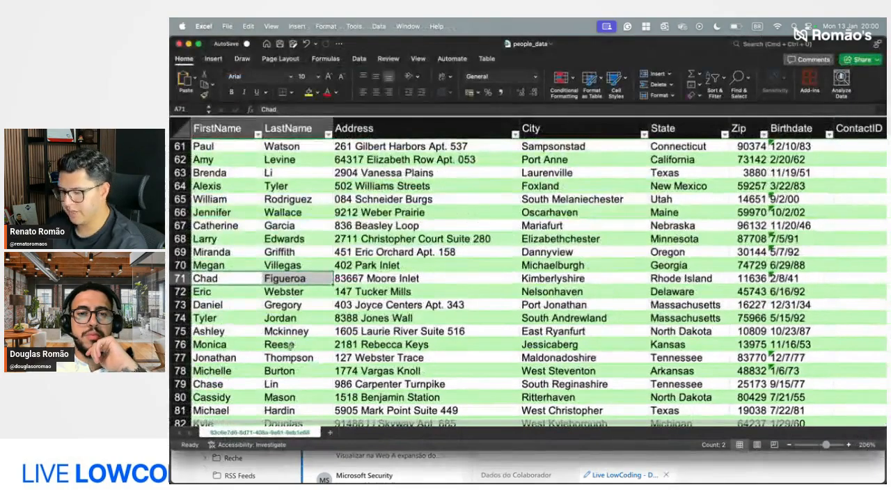
{"action": "scroll", "coordinate": [288, 350], "scroll_direction": "down", "scroll_amount": 1}
{"action": "scroll", "coordinate": [287, 351], "scroll_direction": "down", "scroll_amount": 5}
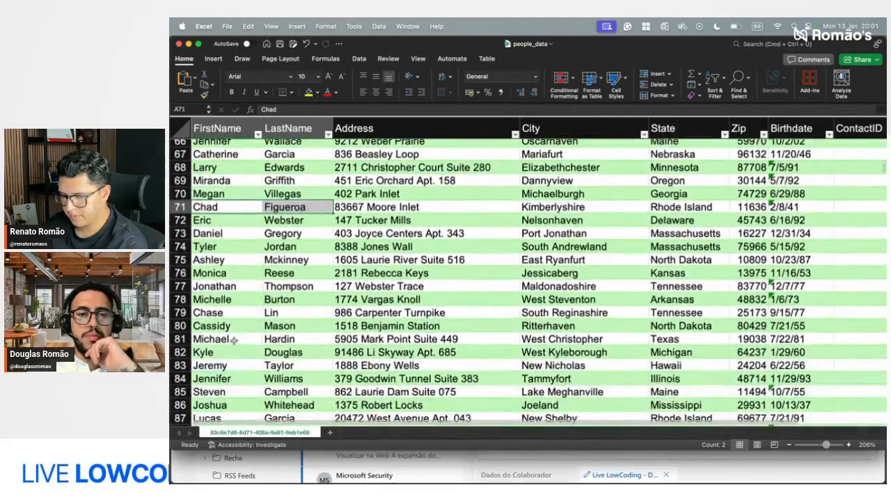
{"action": "left_click", "coordinate": [328, 340]}
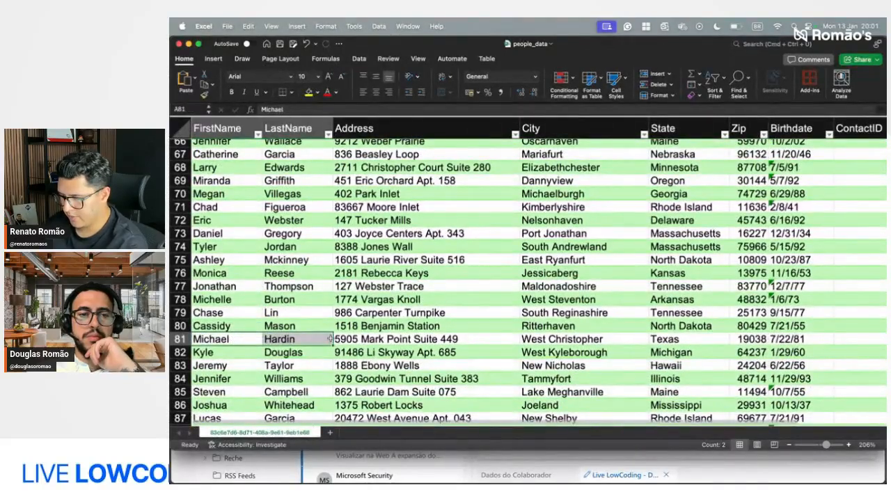
{"action": "key", "text": "super+c"}
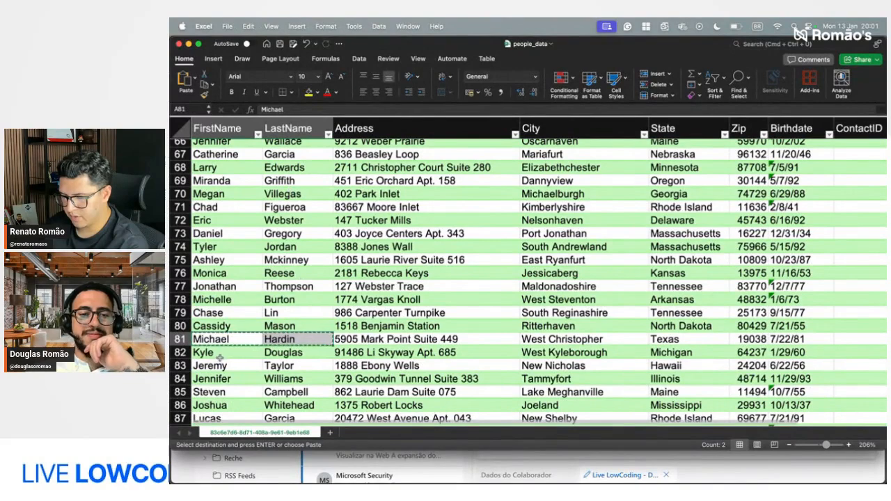
{"action": "left_click_drag", "start_coordinate": [220, 357], "coordinate": [292, 353]}
{"action": "key", "text": "super+c"}
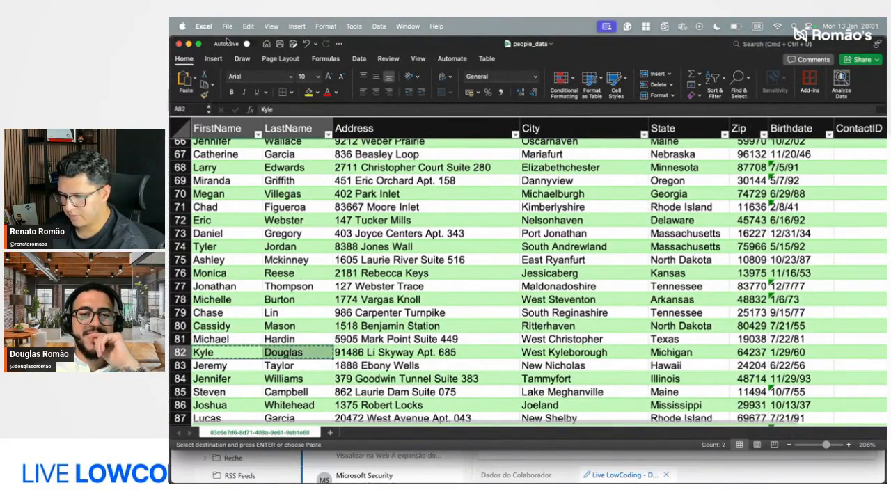
{"action": "left_click", "coordinate": [189, 43]}
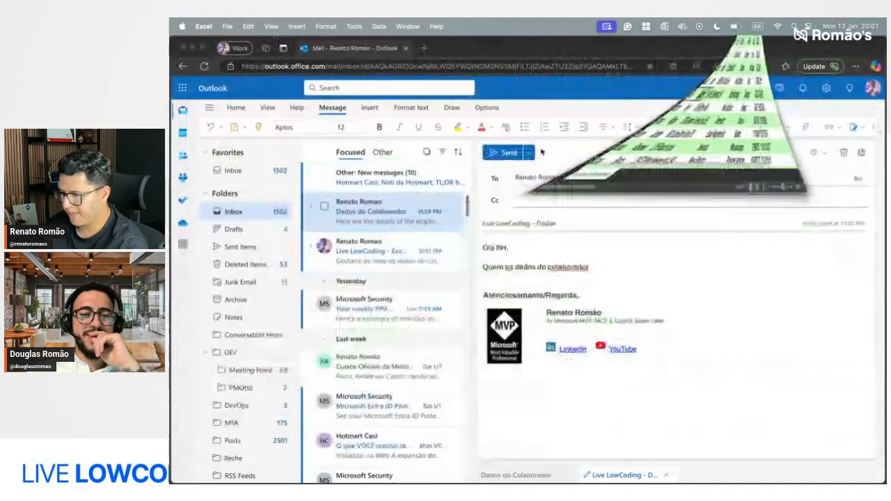
- Replace the tab in the copied employee name with a space in the browser's address bar, and add the name after "colaborador" in the email body
{"action": "left_click", "coordinate": [609, 270]}
{"action": "left_click", "coordinate": [386, 66]}
{"action": "key", "text": "super+v"}
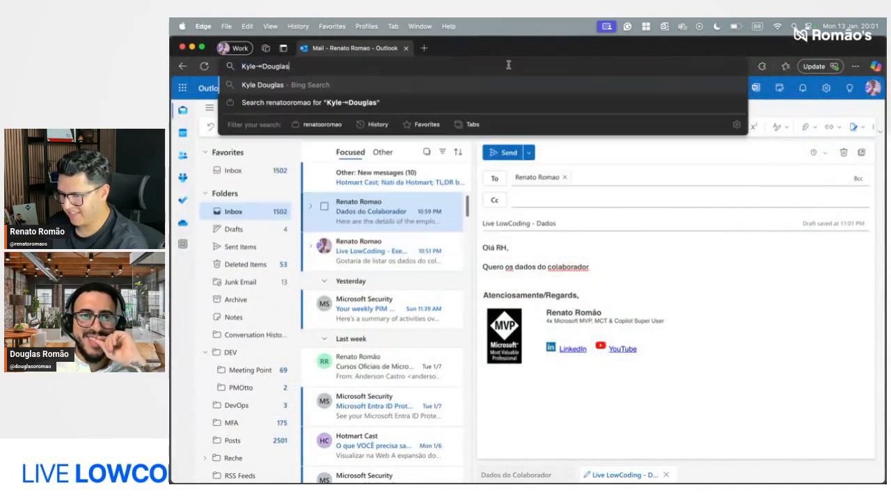
{"action": "left_click", "coordinate": [261, 70]}
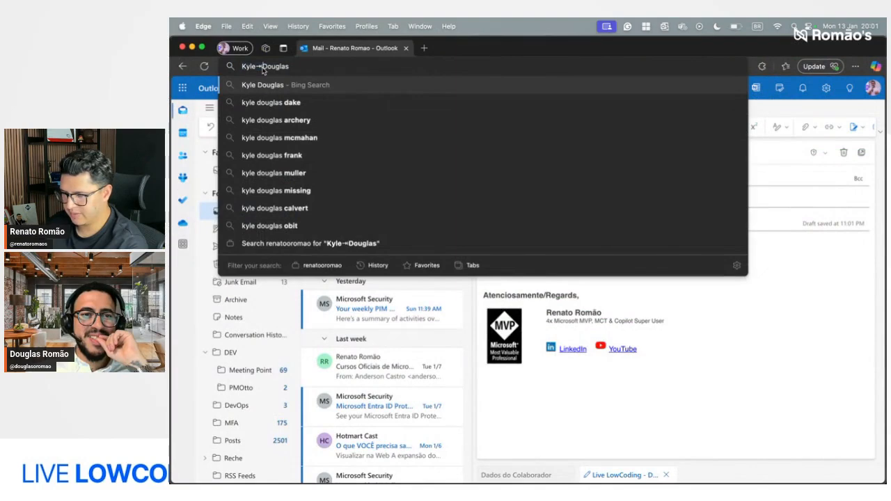
{"action": "key", "text": "BackSpace"}
{"action": "key", "text": "super+a"}
{"action": "key", "text": "super+c"}
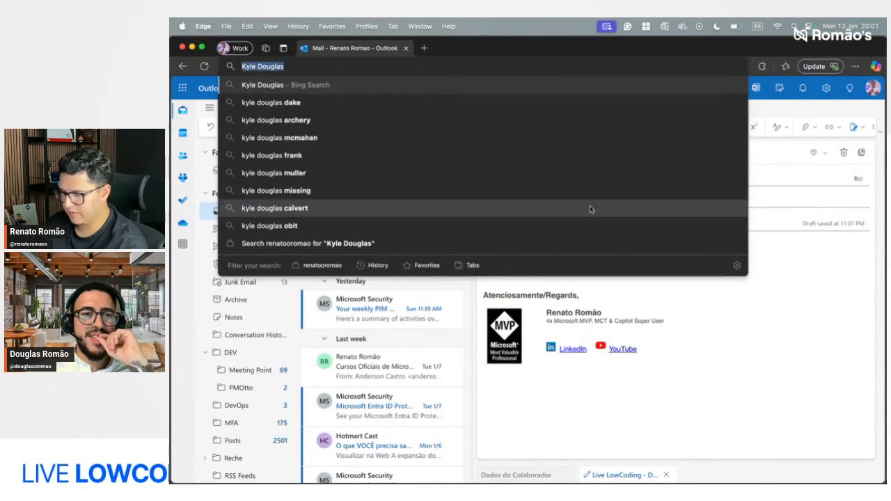
{"action": "left_click", "coordinate": [812, 285]}
{"action": "key", "text": "super+v"}
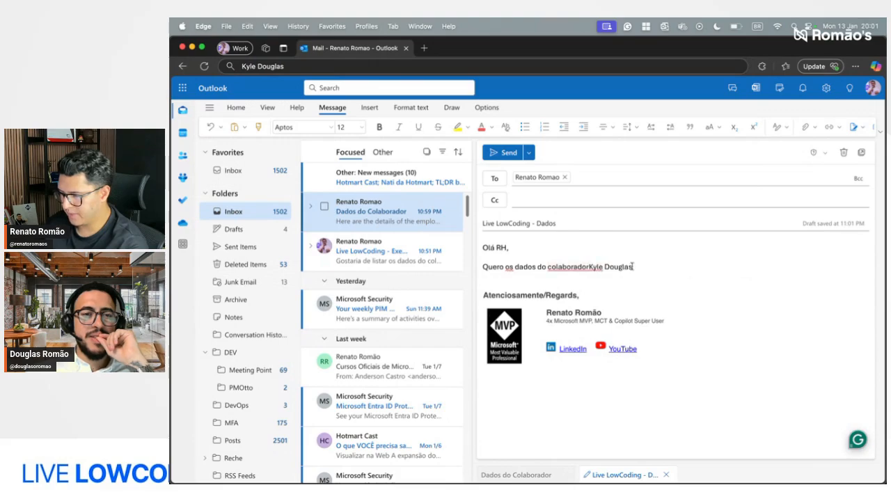
{"action": "left_click", "coordinate": [589, 266]}
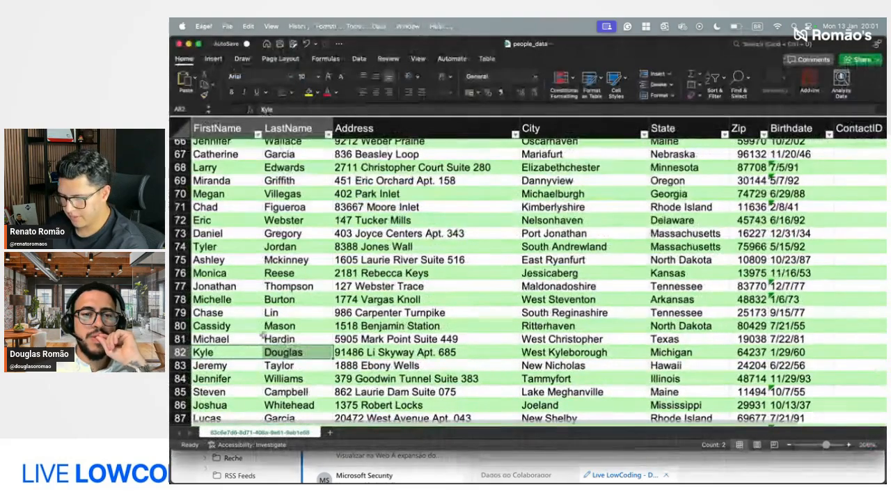
- Switch to the people_data workbook in Excel, copy the first and last name in row 79, and return to the email draft
{"action": "left_click", "coordinate": [232, 312]}
{"action": "left_click", "coordinate": [270, 312], "text": "shift"}
{"action": "key", "text": "super+c"}
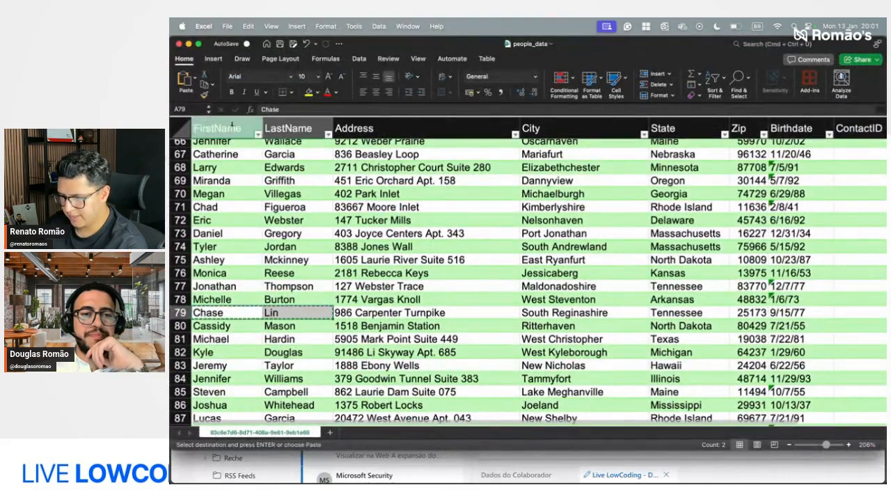
{"action": "left_click", "coordinate": [189, 44]}
- Replace the tab in the row 79 name with a space in the address bar, and extend the request line with "e do" and that name
{"action": "left_click", "coordinate": [272, 66]}
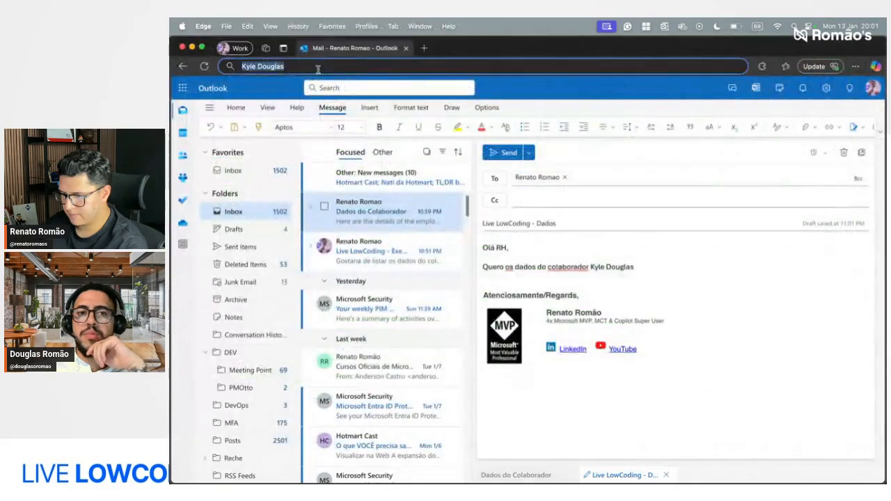
{"action": "key", "text": "super+v"}
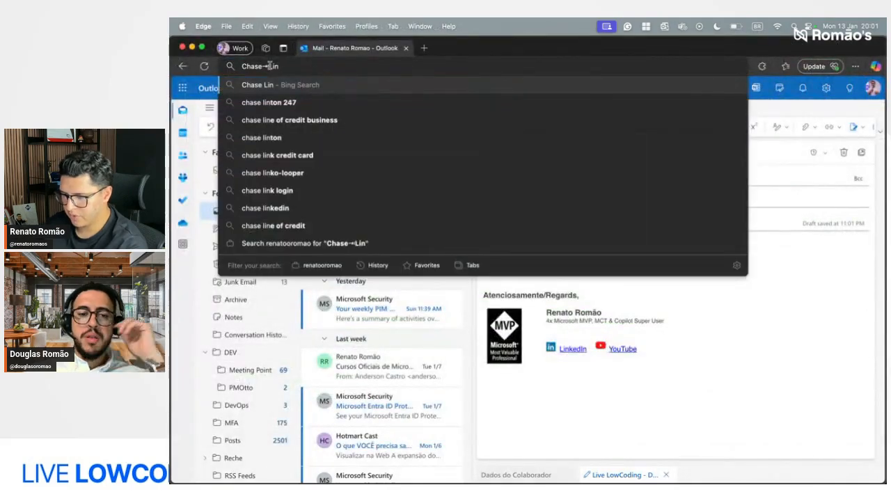
{"action": "key", "text": "BackSpace"}
{"action": "key", "text": "super+a"}
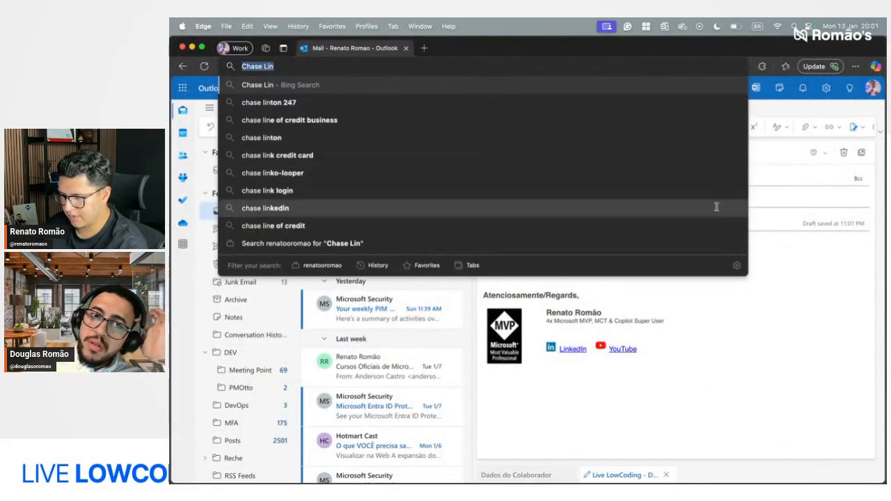
{"action": "left_click", "coordinate": [802, 264]}
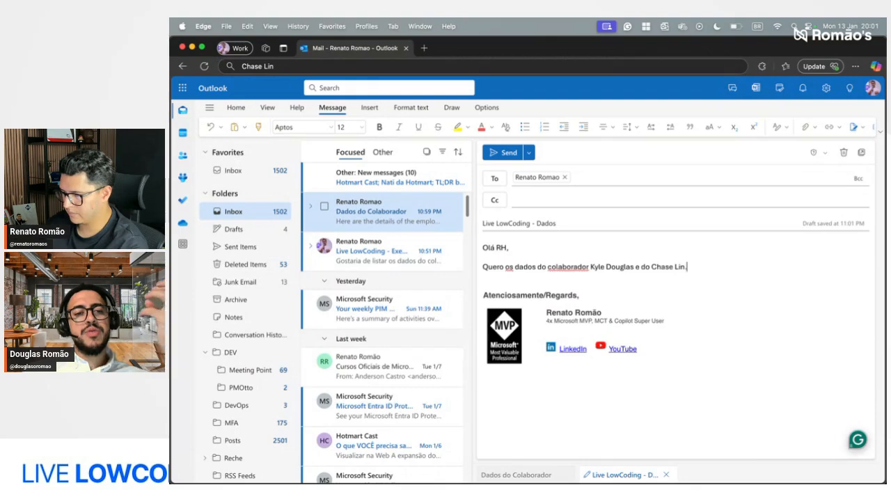
- Send the request email and return to the LowCoding 10 agent in Copilot Studio, closing the empty new tab
{"action": "left_click", "coordinate": [503, 153]}
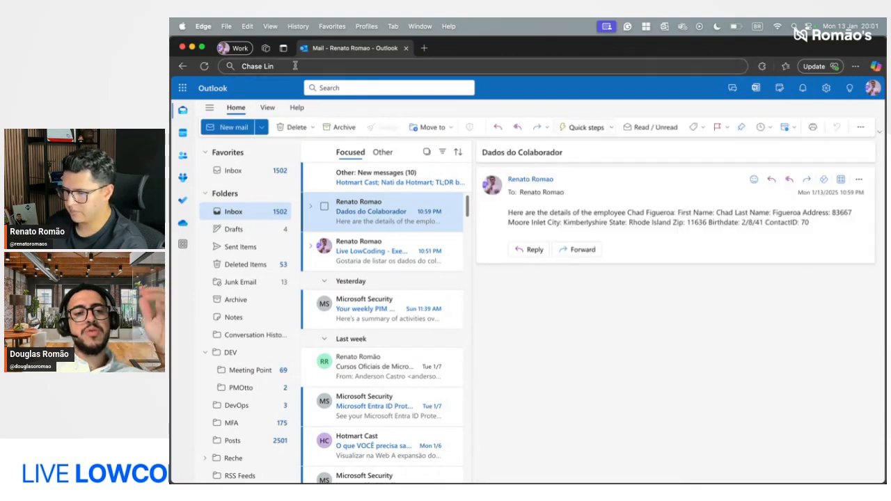
{"action": "left_click", "coordinate": [194, 47]}
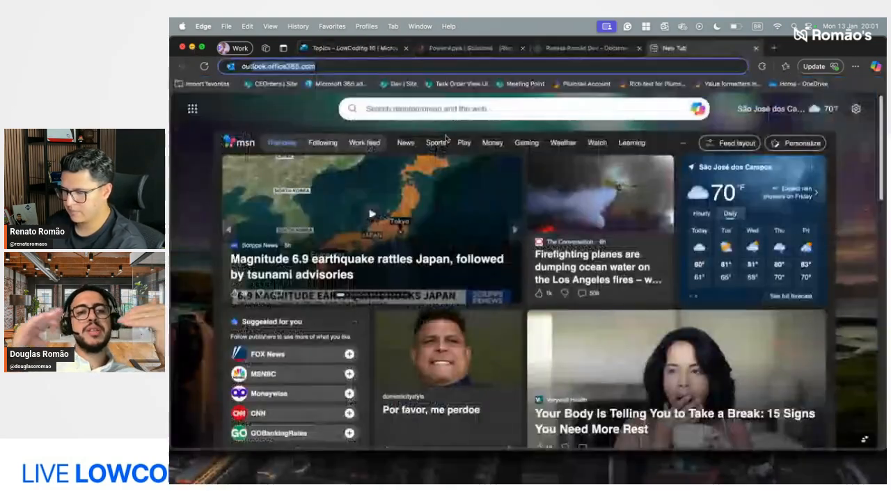
{"action": "left_click", "coordinate": [756, 49]}
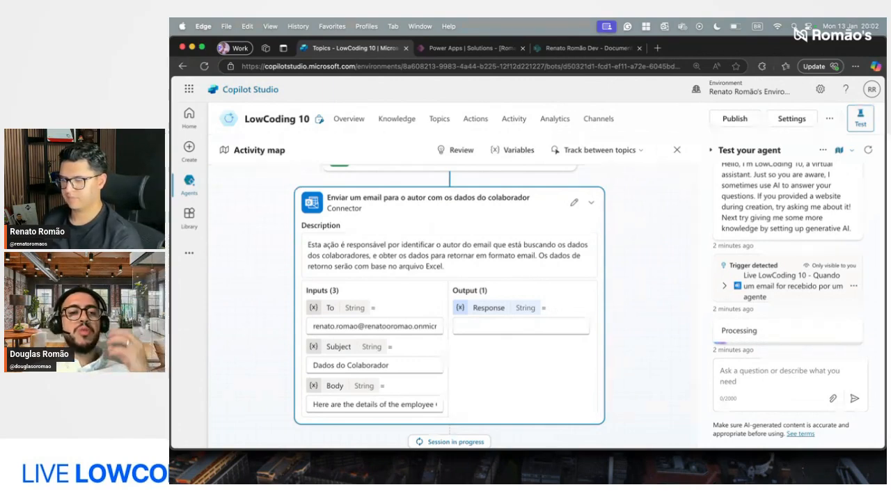
- From the agent's overview, start a new test conversation and test the email trigger with the Jan 13, 08:01 PM instance
{"action": "left_click", "coordinate": [356, 123]}
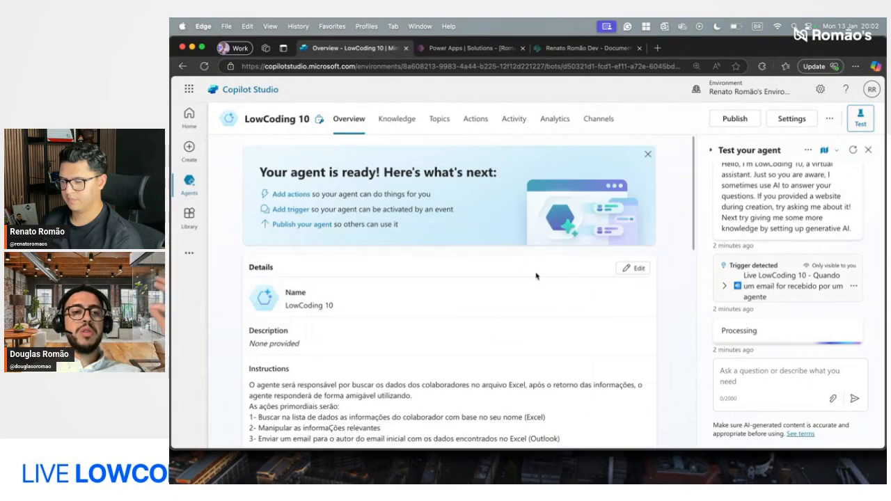
{"action": "scroll", "coordinate": [536, 277], "scroll_direction": "down", "scroll_amount": 8}
{"action": "scroll", "coordinate": [536, 276], "scroll_direction": "down", "scroll_amount": 3}
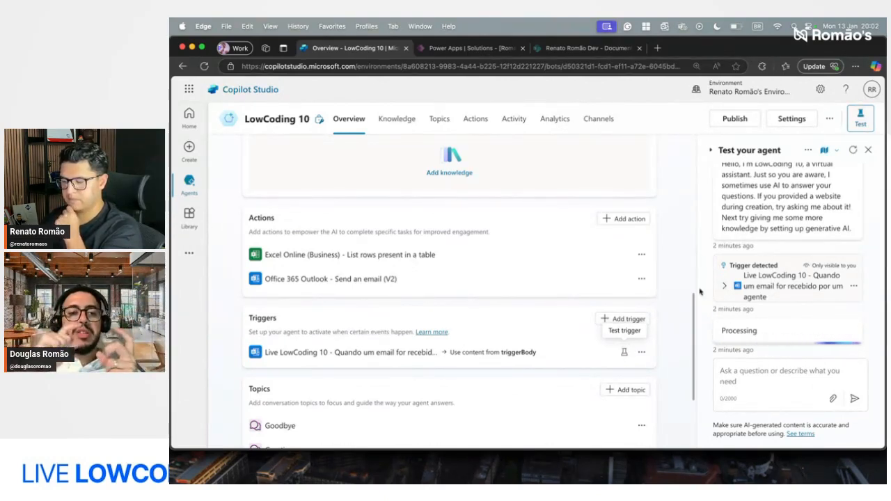
{"action": "scroll", "coordinate": [774, 277], "scroll_direction": "up", "scroll_amount": 1}
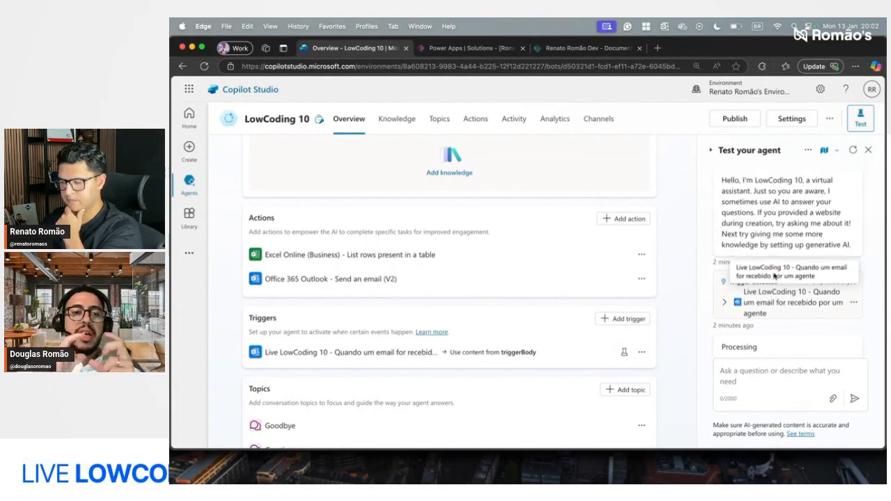
{"action": "scroll", "coordinate": [775, 277], "scroll_direction": "down", "scroll_amount": 1}
{"action": "left_click", "coordinate": [853, 150]}
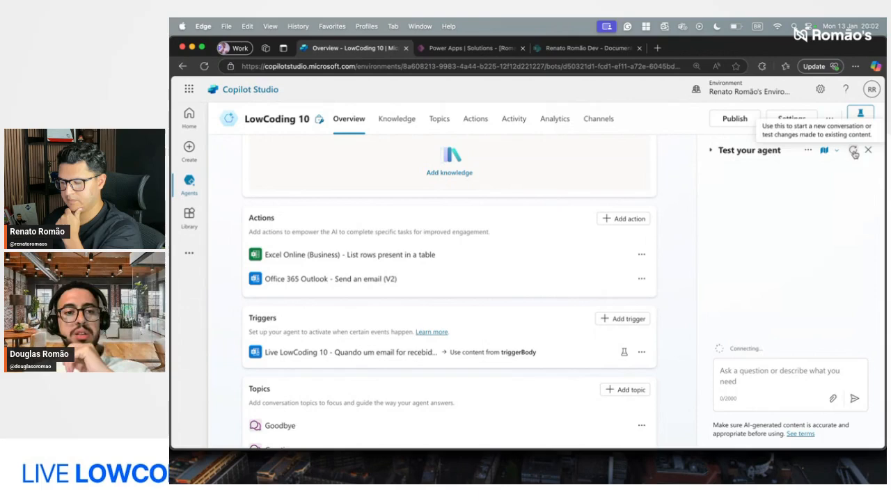
{"action": "left_click", "coordinate": [623, 352]}
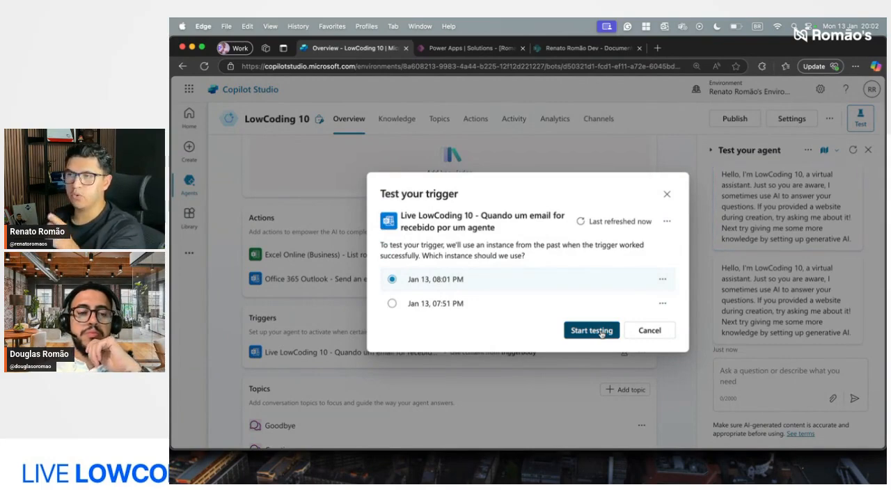
{"action": "left_click", "coordinate": [592, 330]}
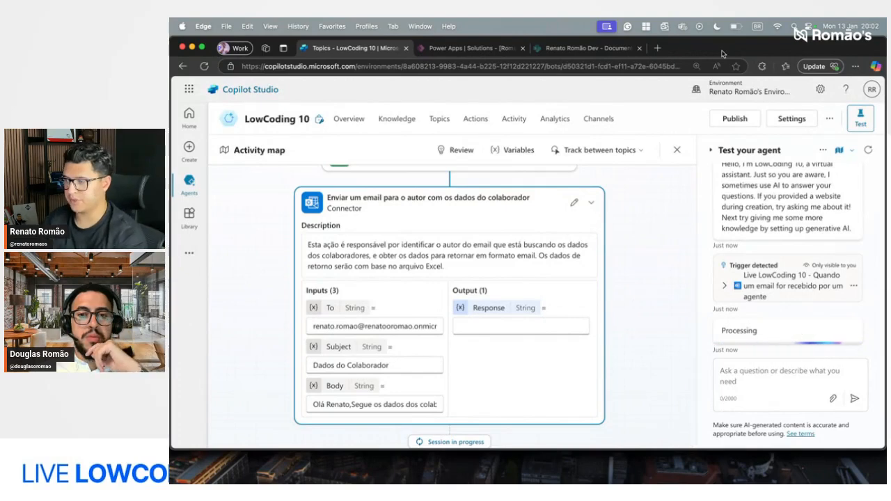
- Switch to the Outlook inbox, open the newest "Dados do Colaborador" email, and read the data given for both employees
{"action": "key", "text": "ctrl+Right"}
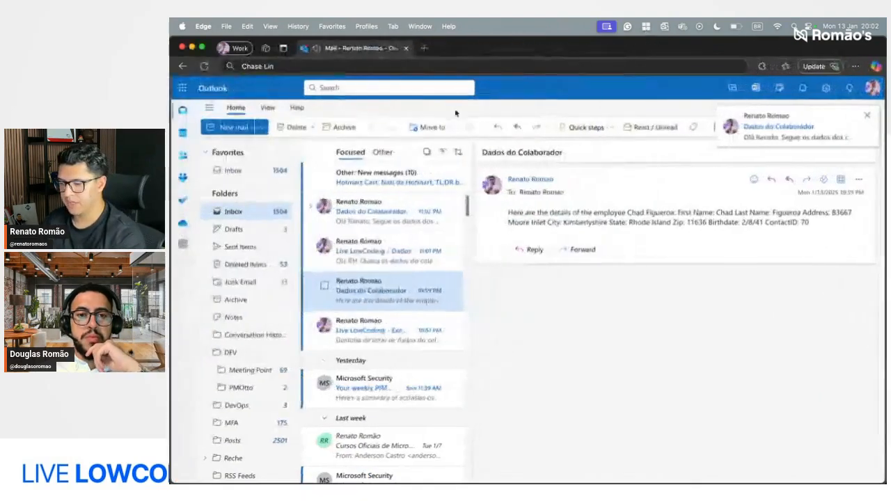
{"action": "left_click", "coordinate": [357, 210]}
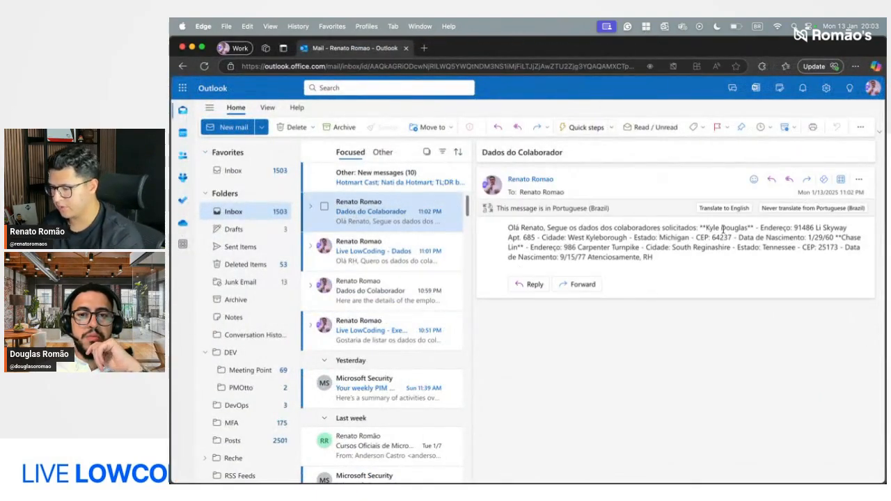
{"action": "left_click_drag", "start_coordinate": [696, 227], "coordinate": [819, 237]}
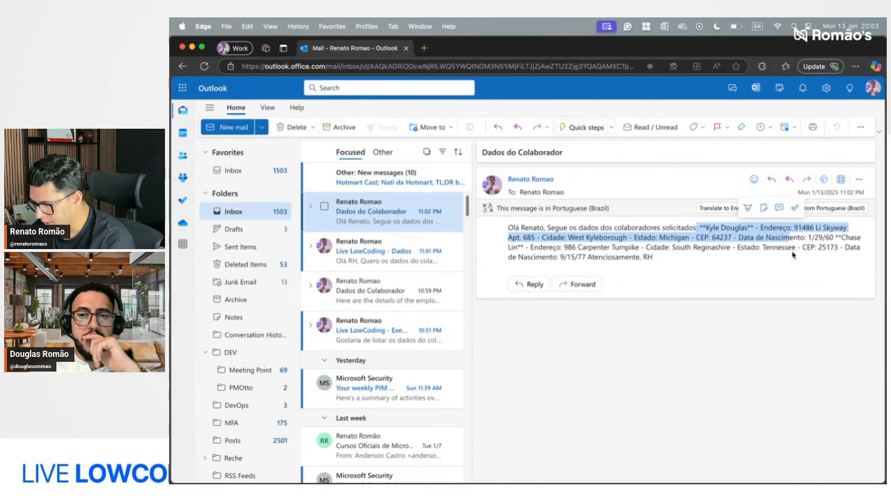
{"action": "left_click_drag", "start_coordinate": [554, 247], "coordinate": [679, 258]}
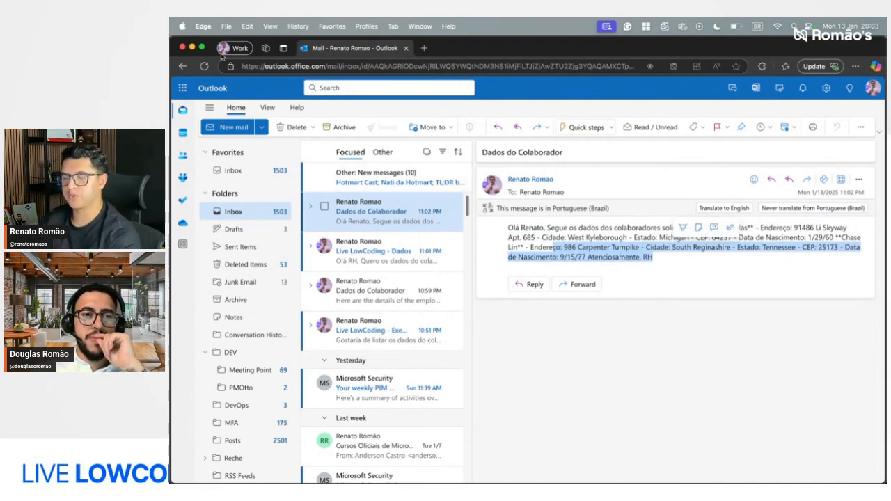
- Return to the Copilot Studio activity map and examine the Subject and Body inputs of the action that emails the author
{"action": "left_click", "coordinate": [194, 48]}
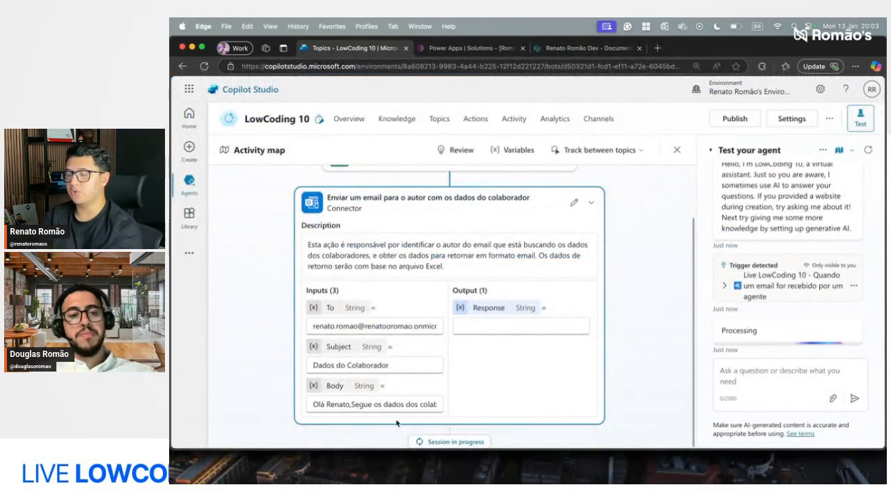
{"action": "left_click_drag", "start_coordinate": [397, 421], "coordinate": [376, 372]}
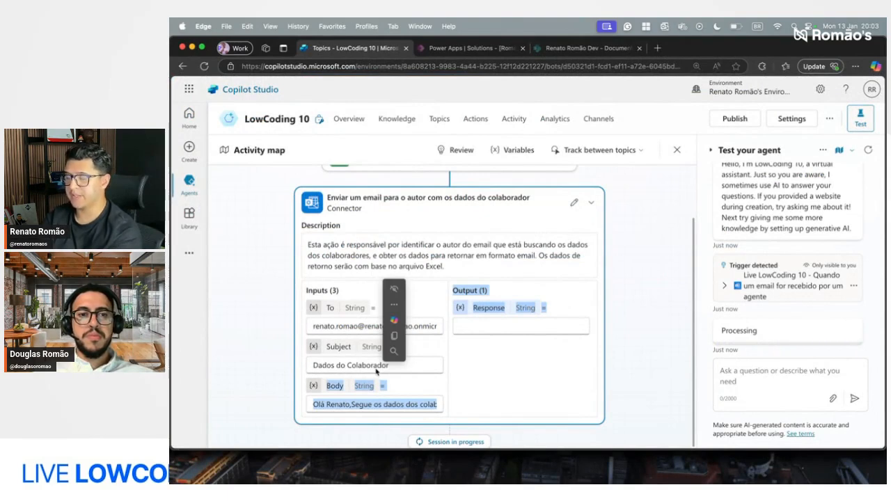